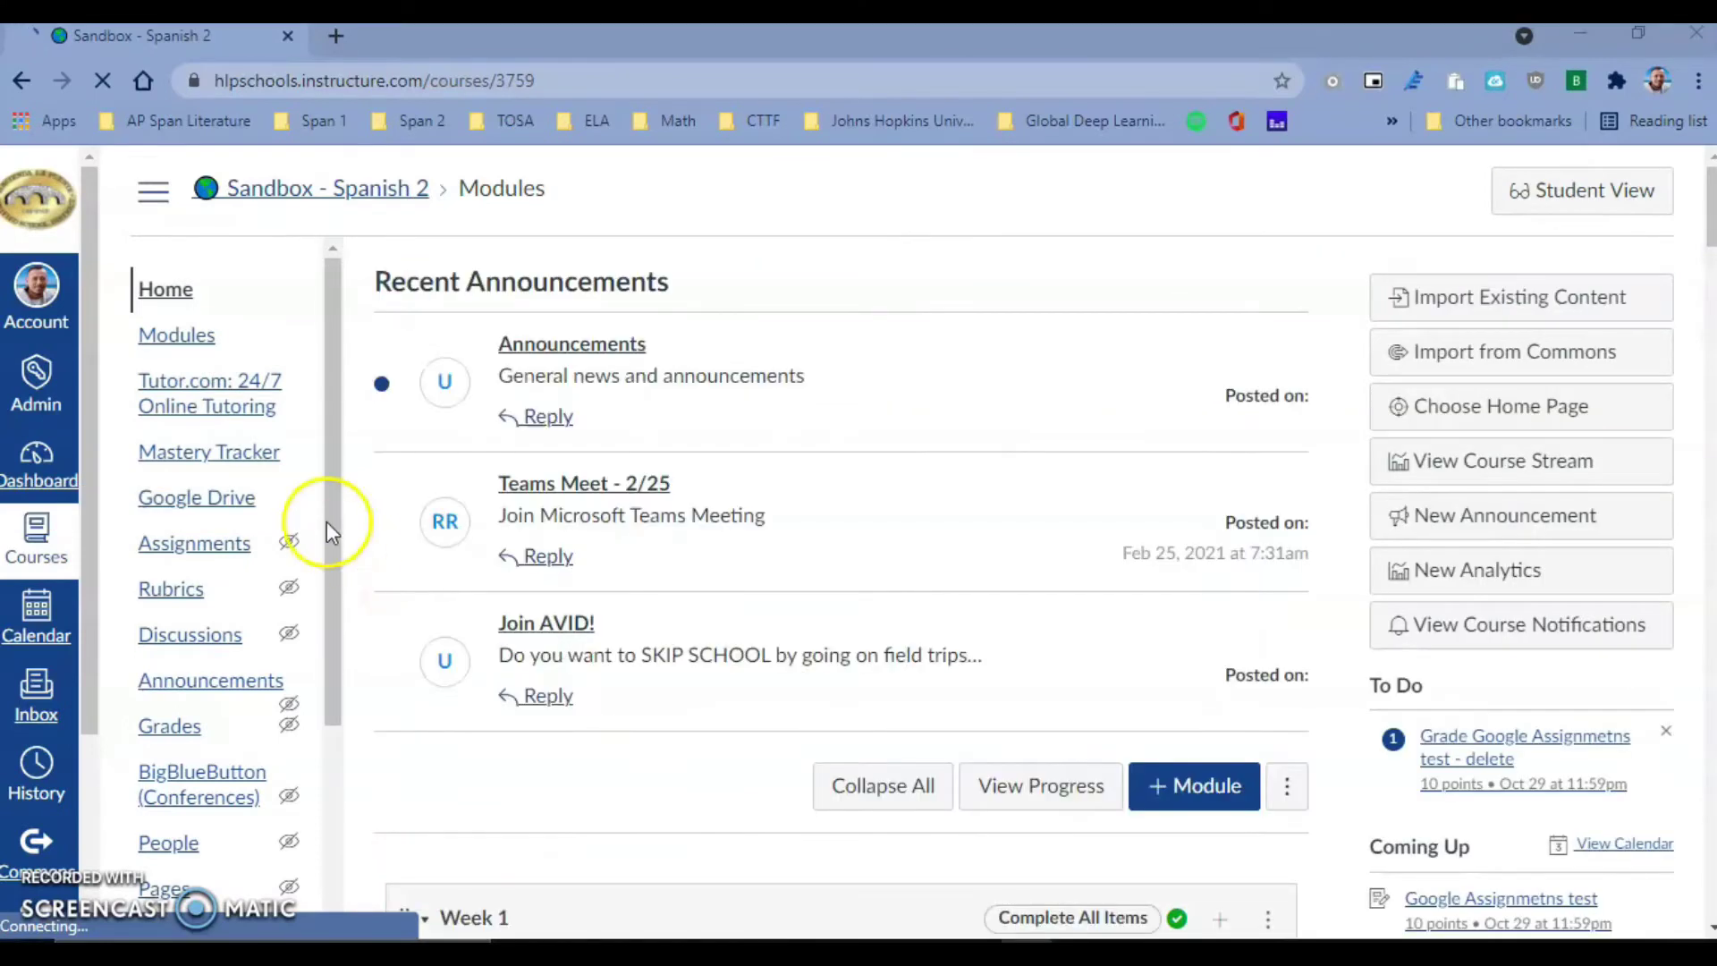
- Scroll the Sandbox - Spanish 2 course menu down to the Microsoft Teams classes and Microsoft OneDrive links
left_click_drag(332, 590, 304, 881)
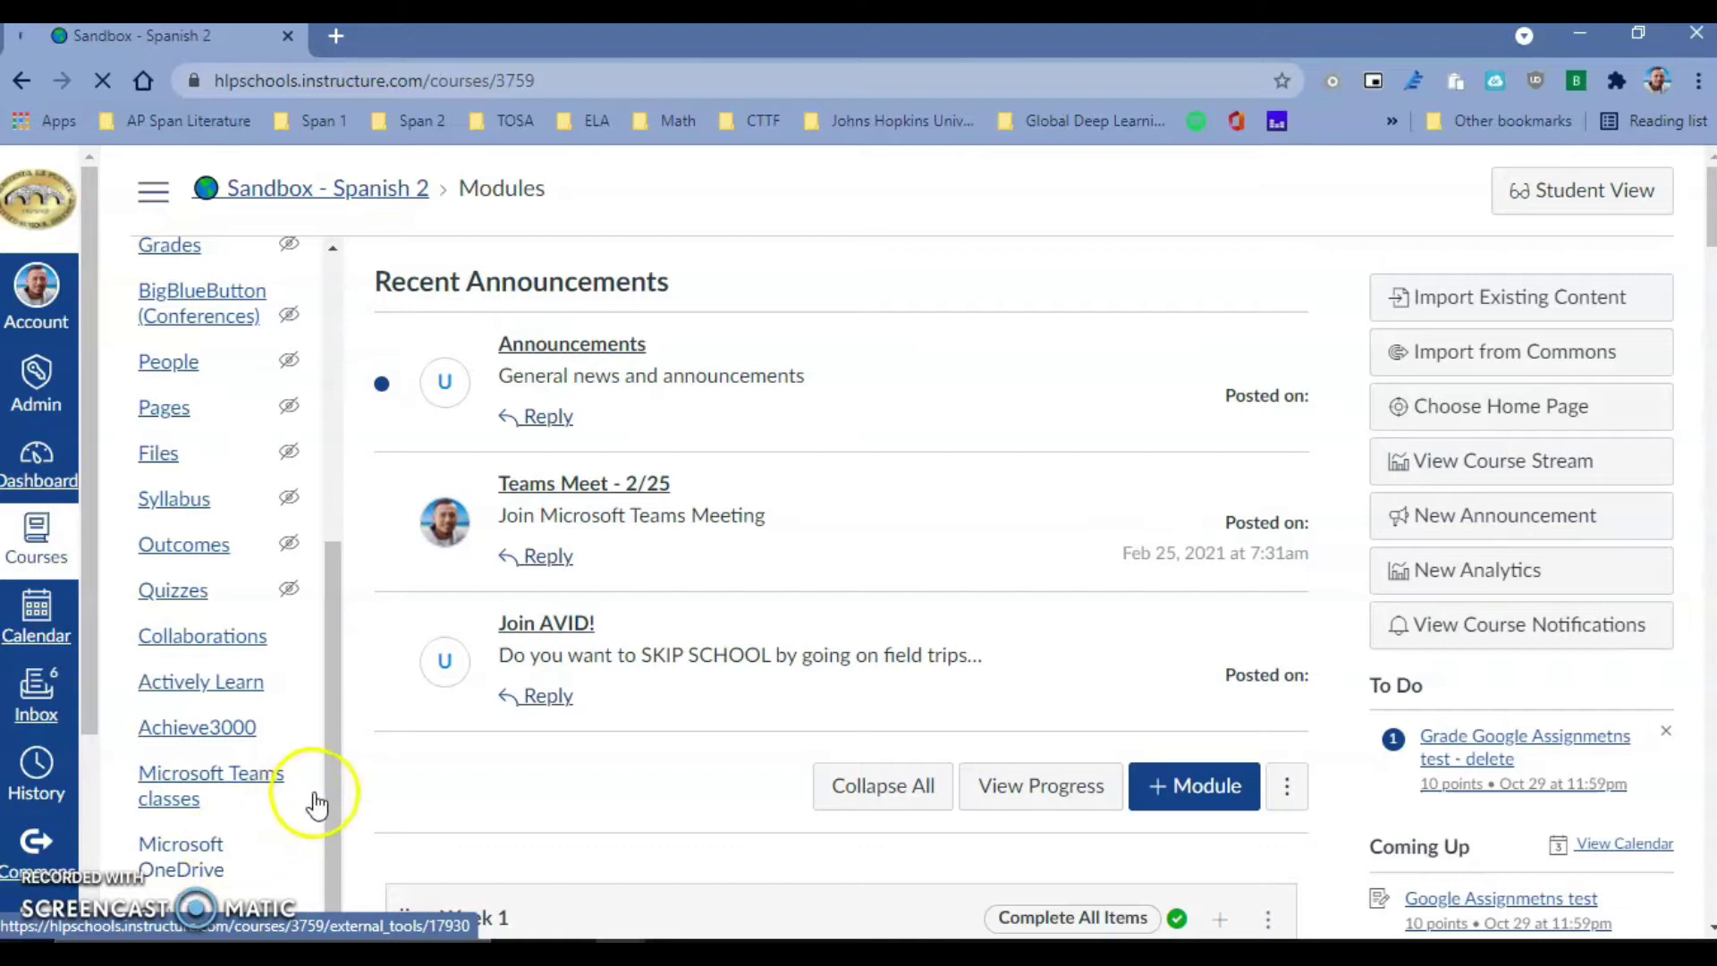
left_click(346, 854)
mouse_move(346, 854)
left_mouse_down()
mouse_move(320, 469)
mouse_move(326, 874)
left_mouse_up()
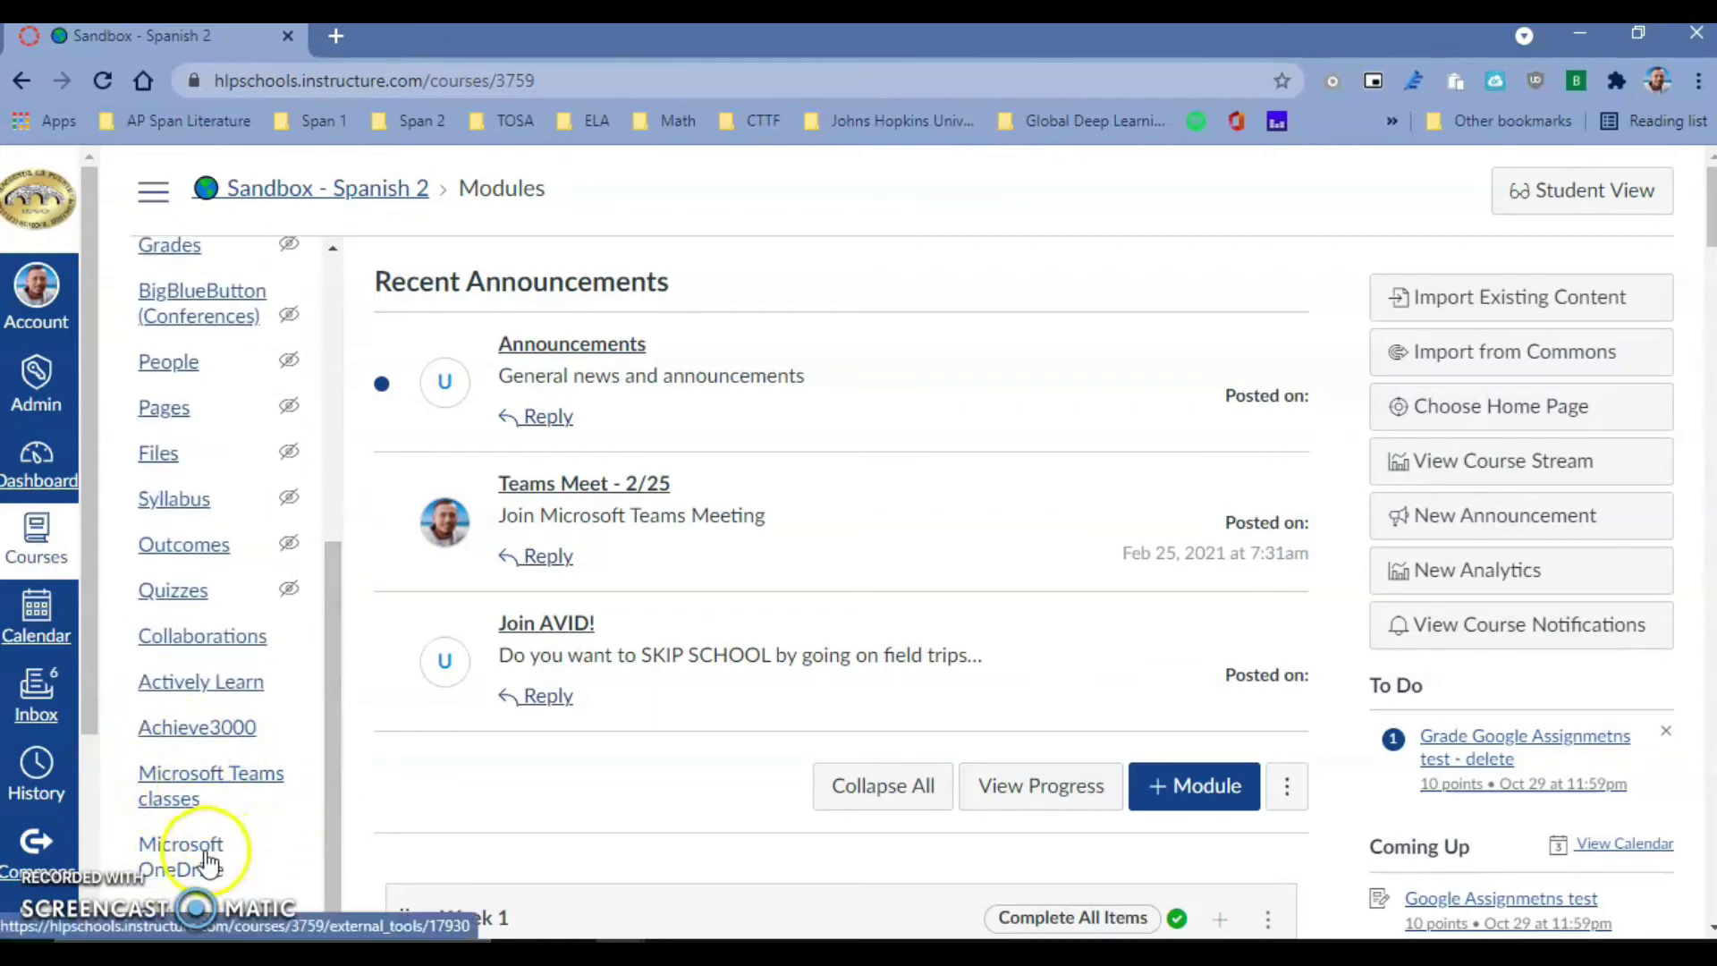
- Open Microsoft OneDrive, sign in with the Microsoft account, and scroll My files to the .docx documents
left_click(181, 865)
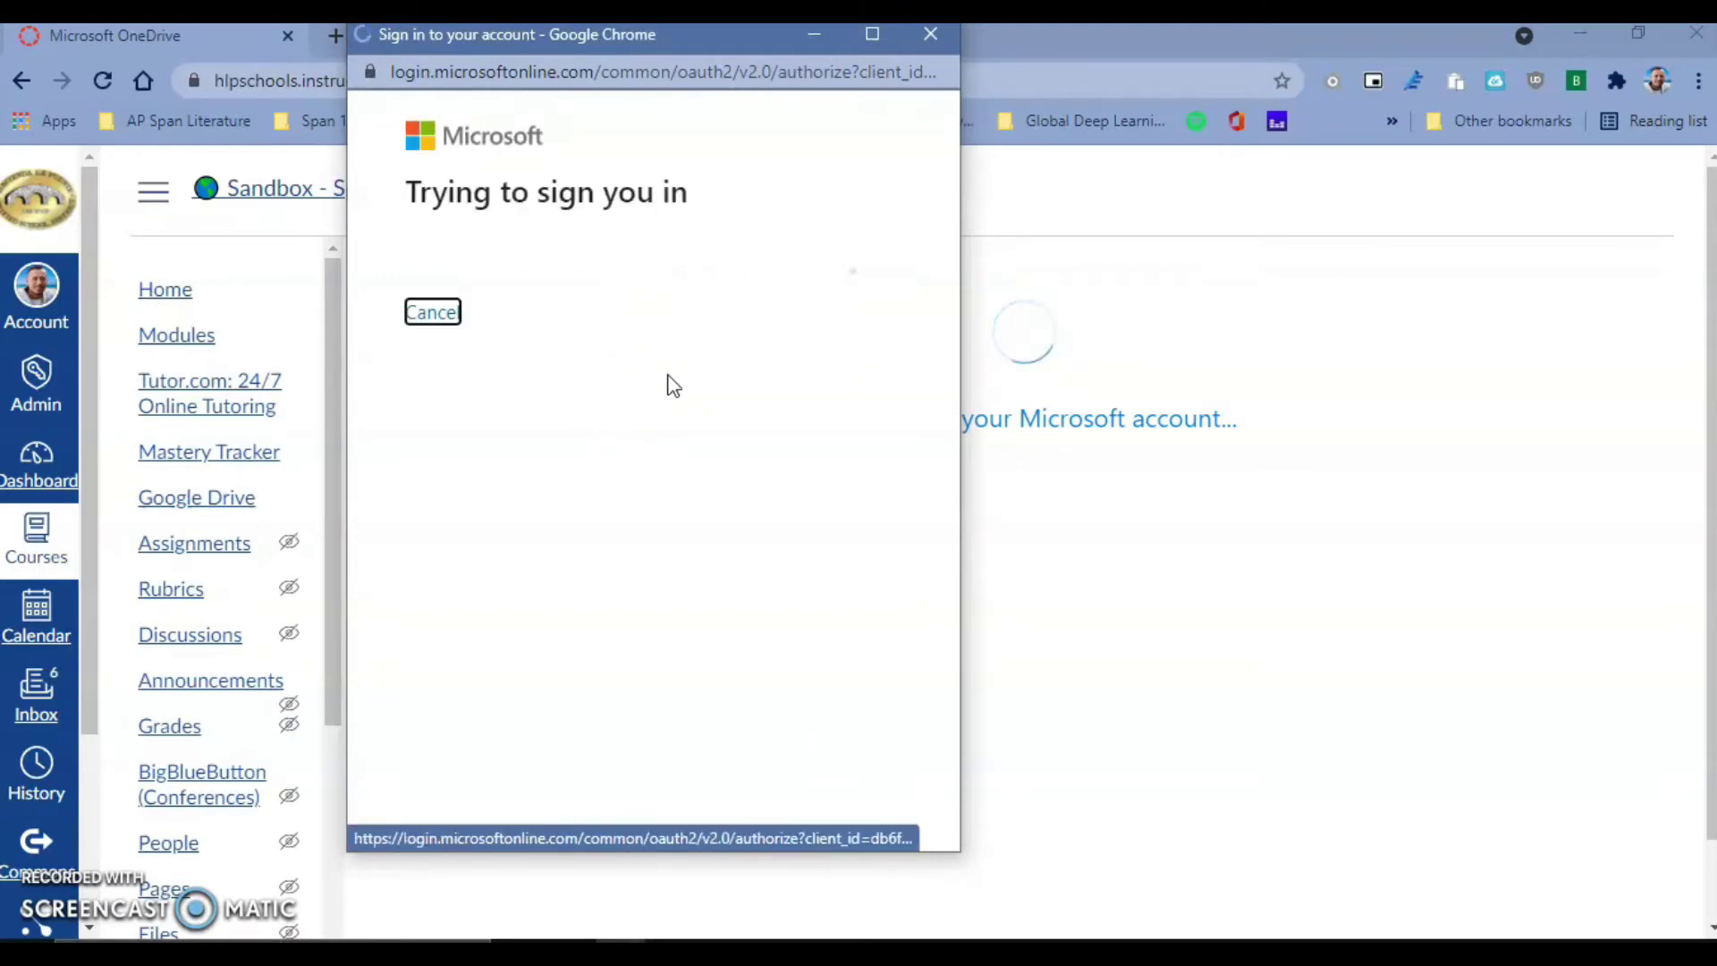
left_click(544, 341)
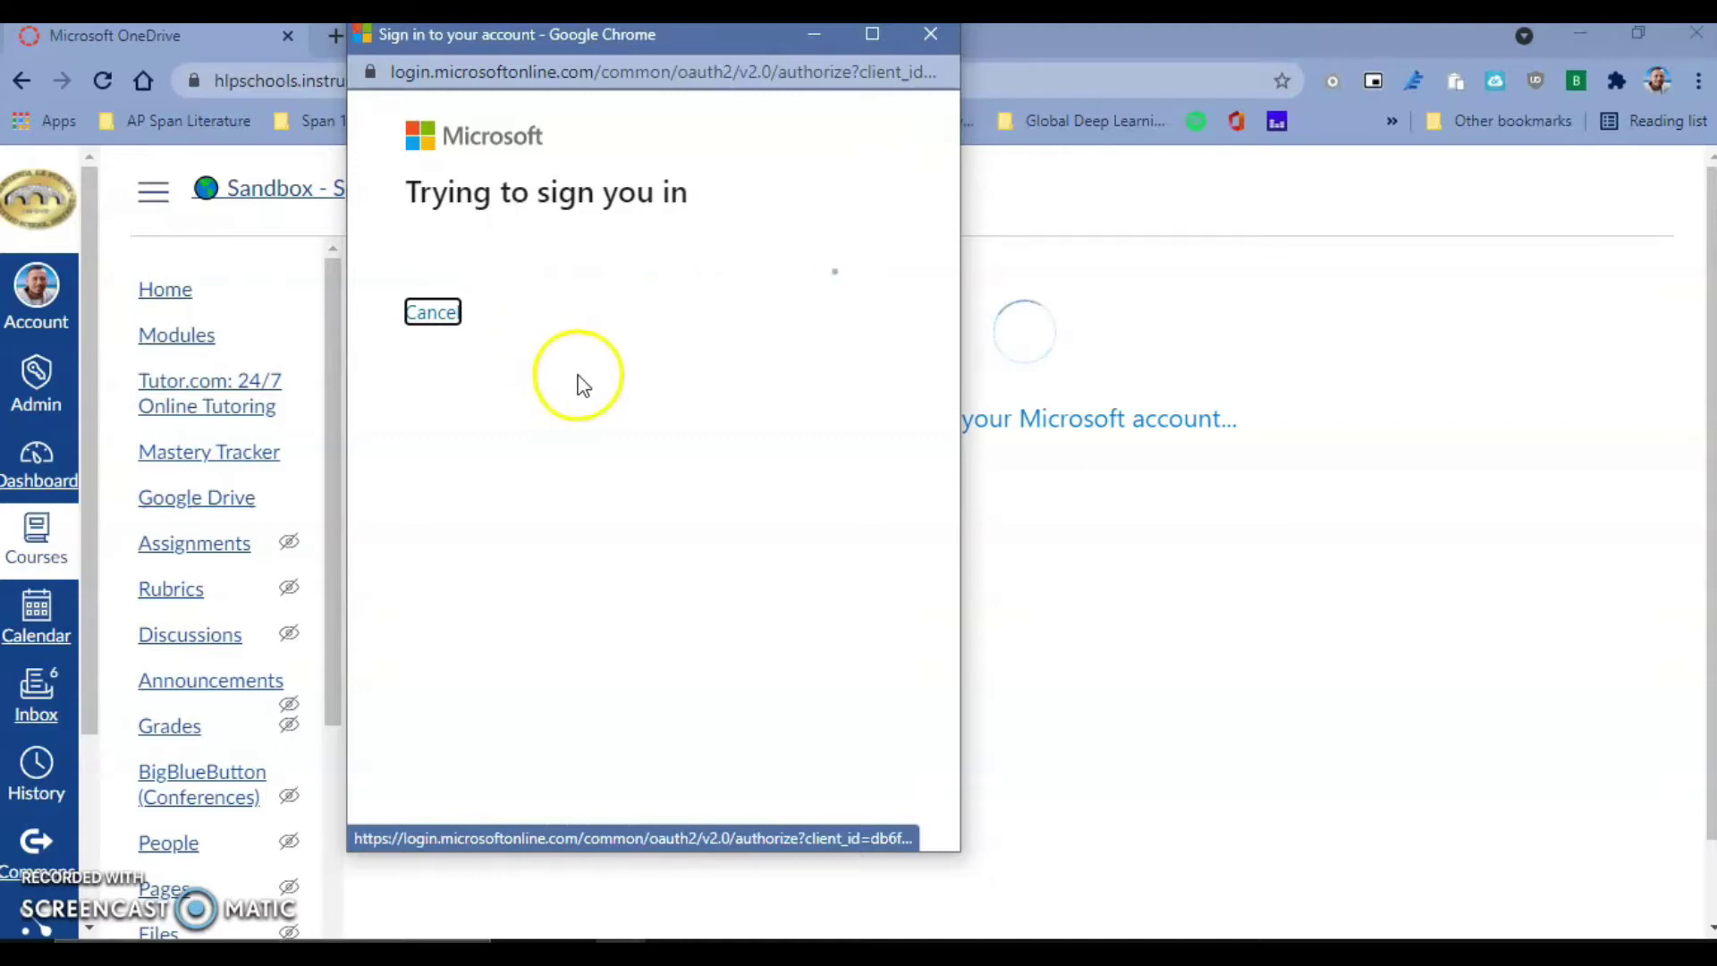
left_click(630, 292)
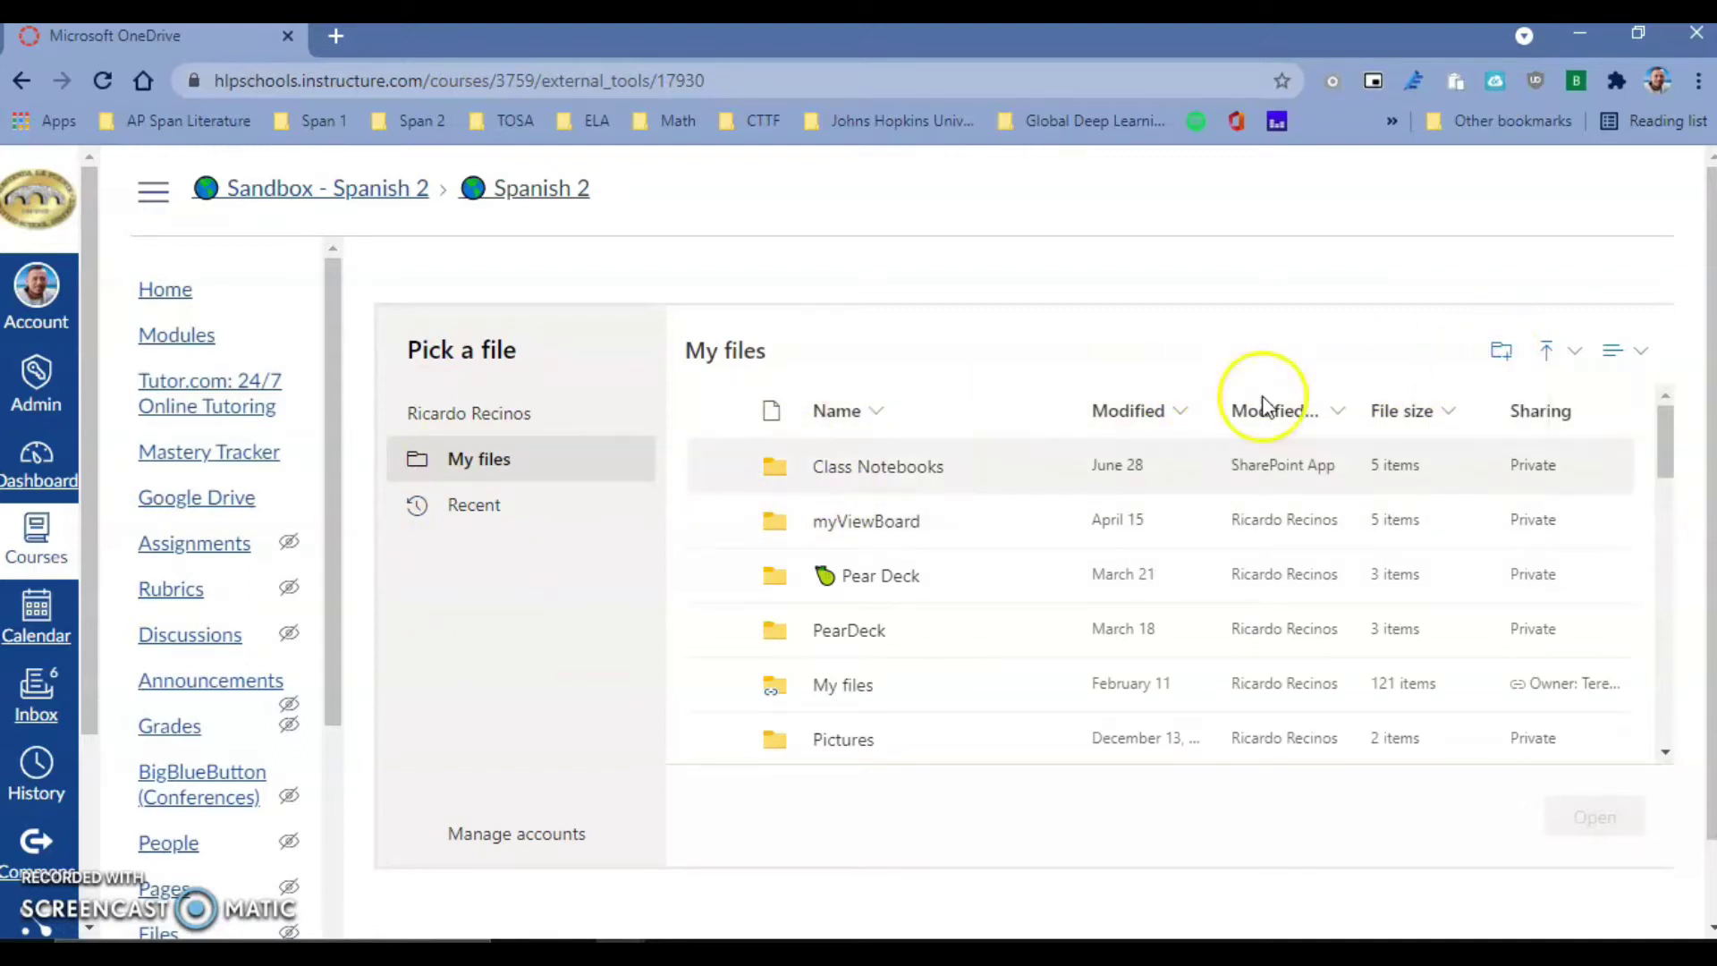
scroll(886, 713, "down", 5)
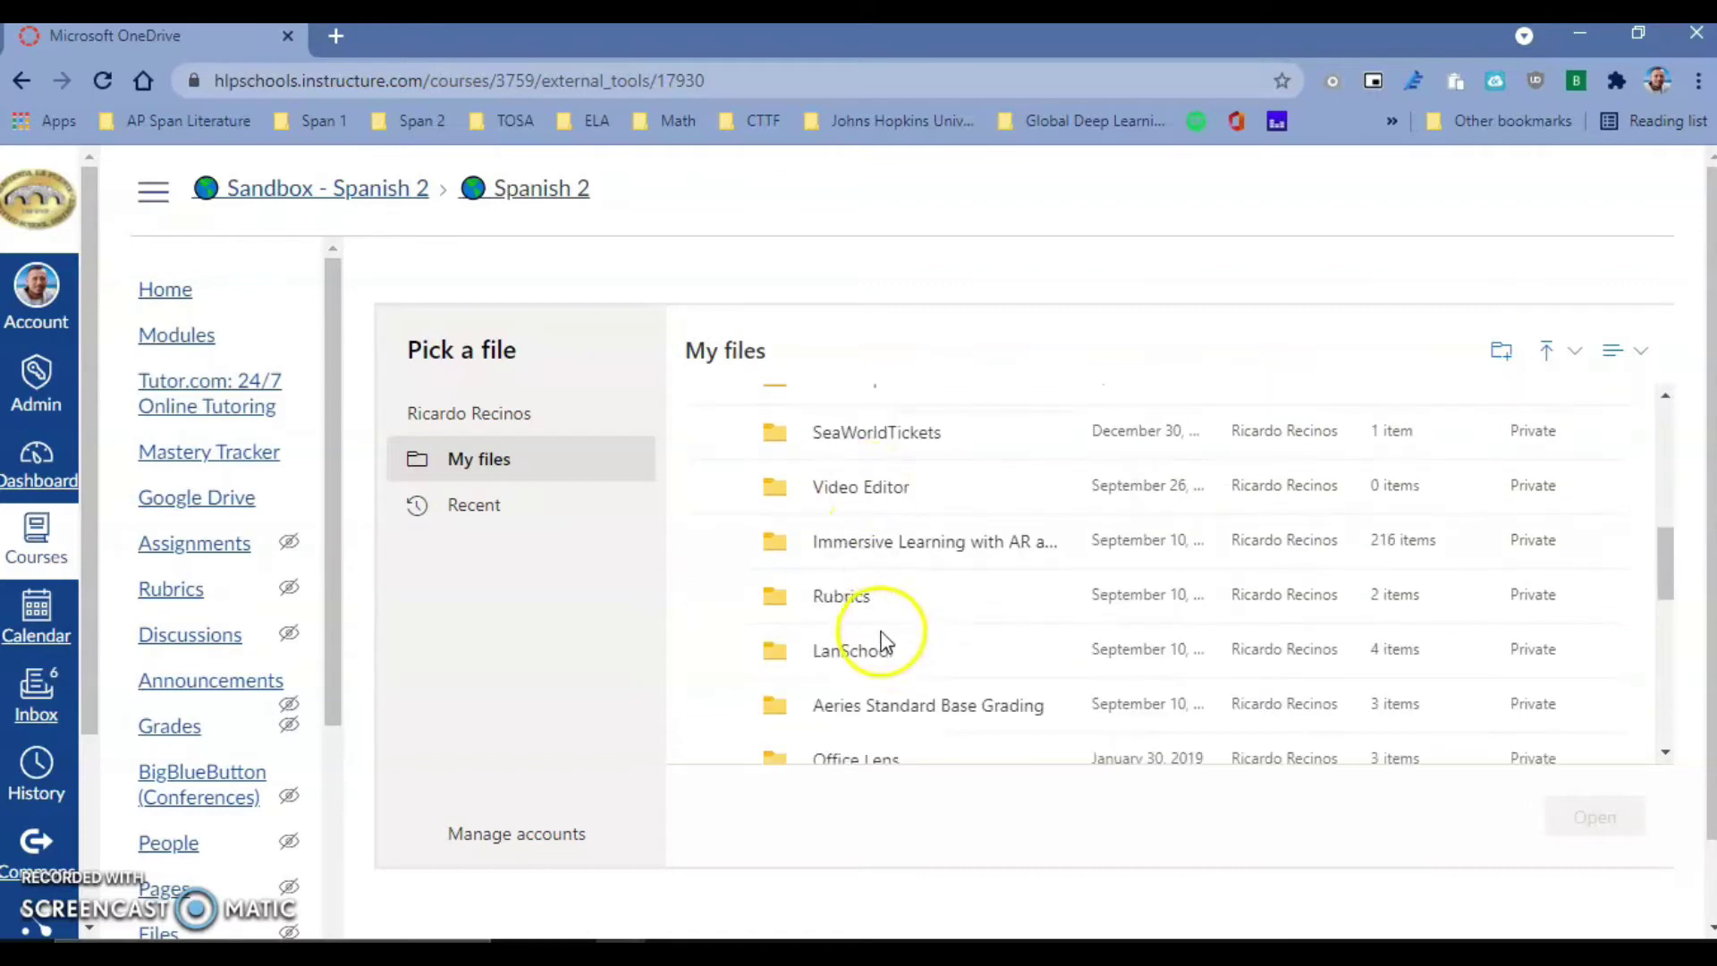
scroll(886, 653, "down", 10)
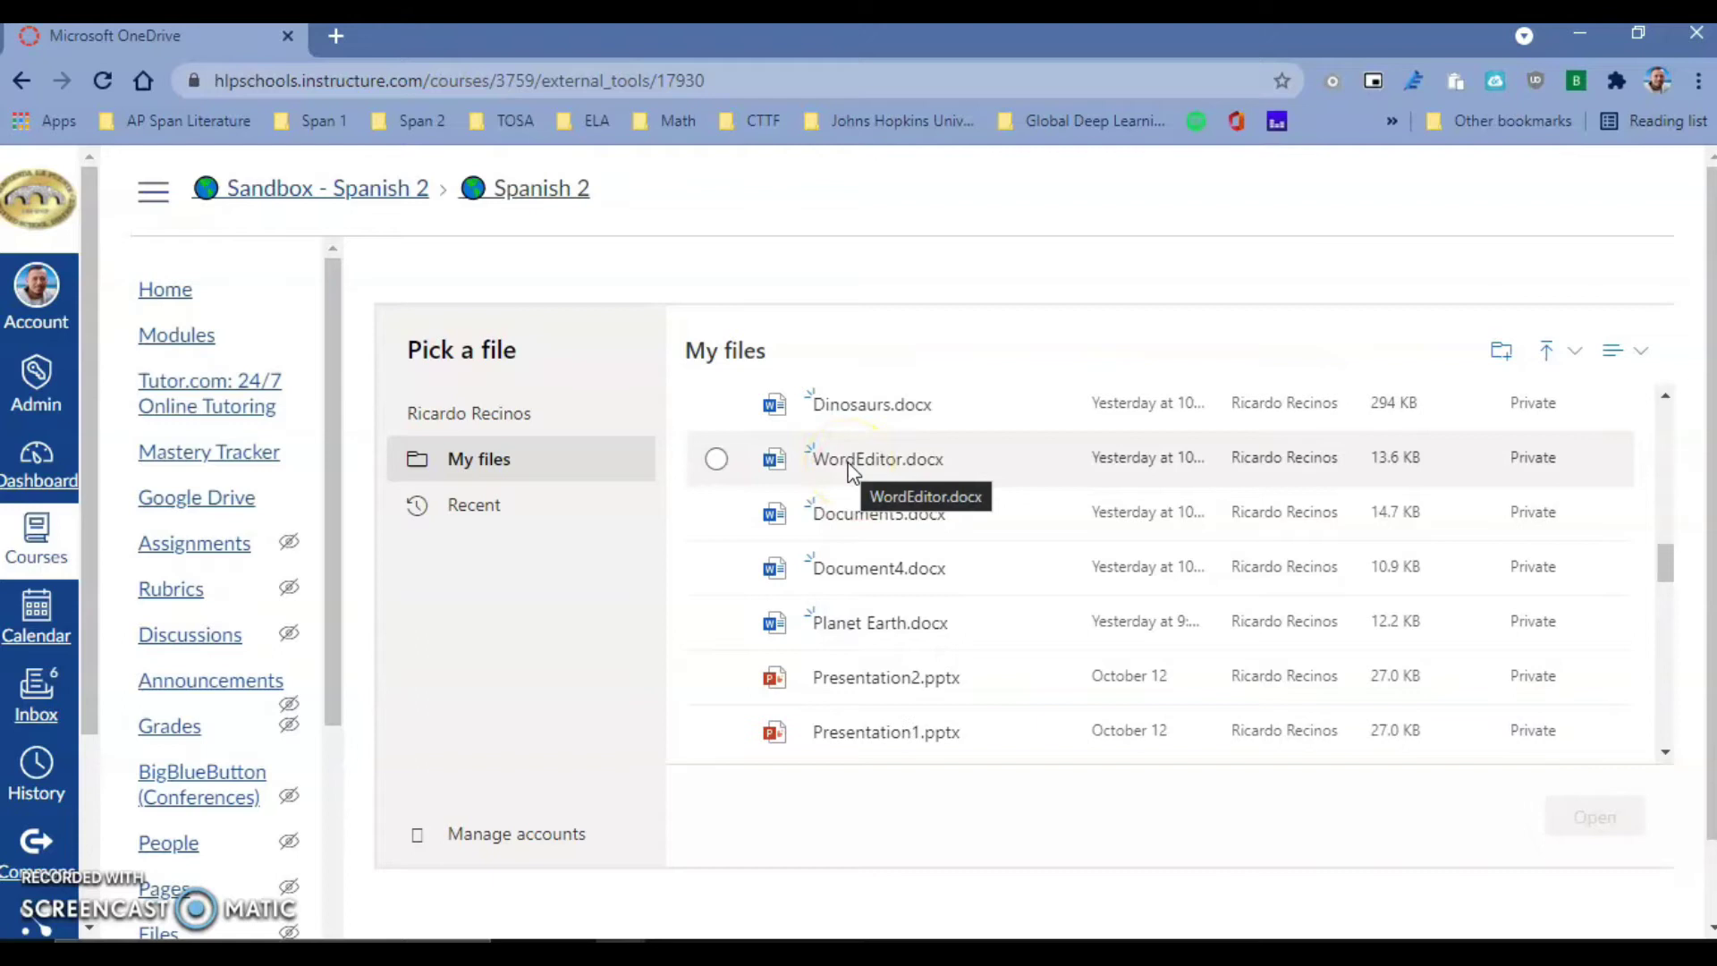
mouse_move(853, 473)
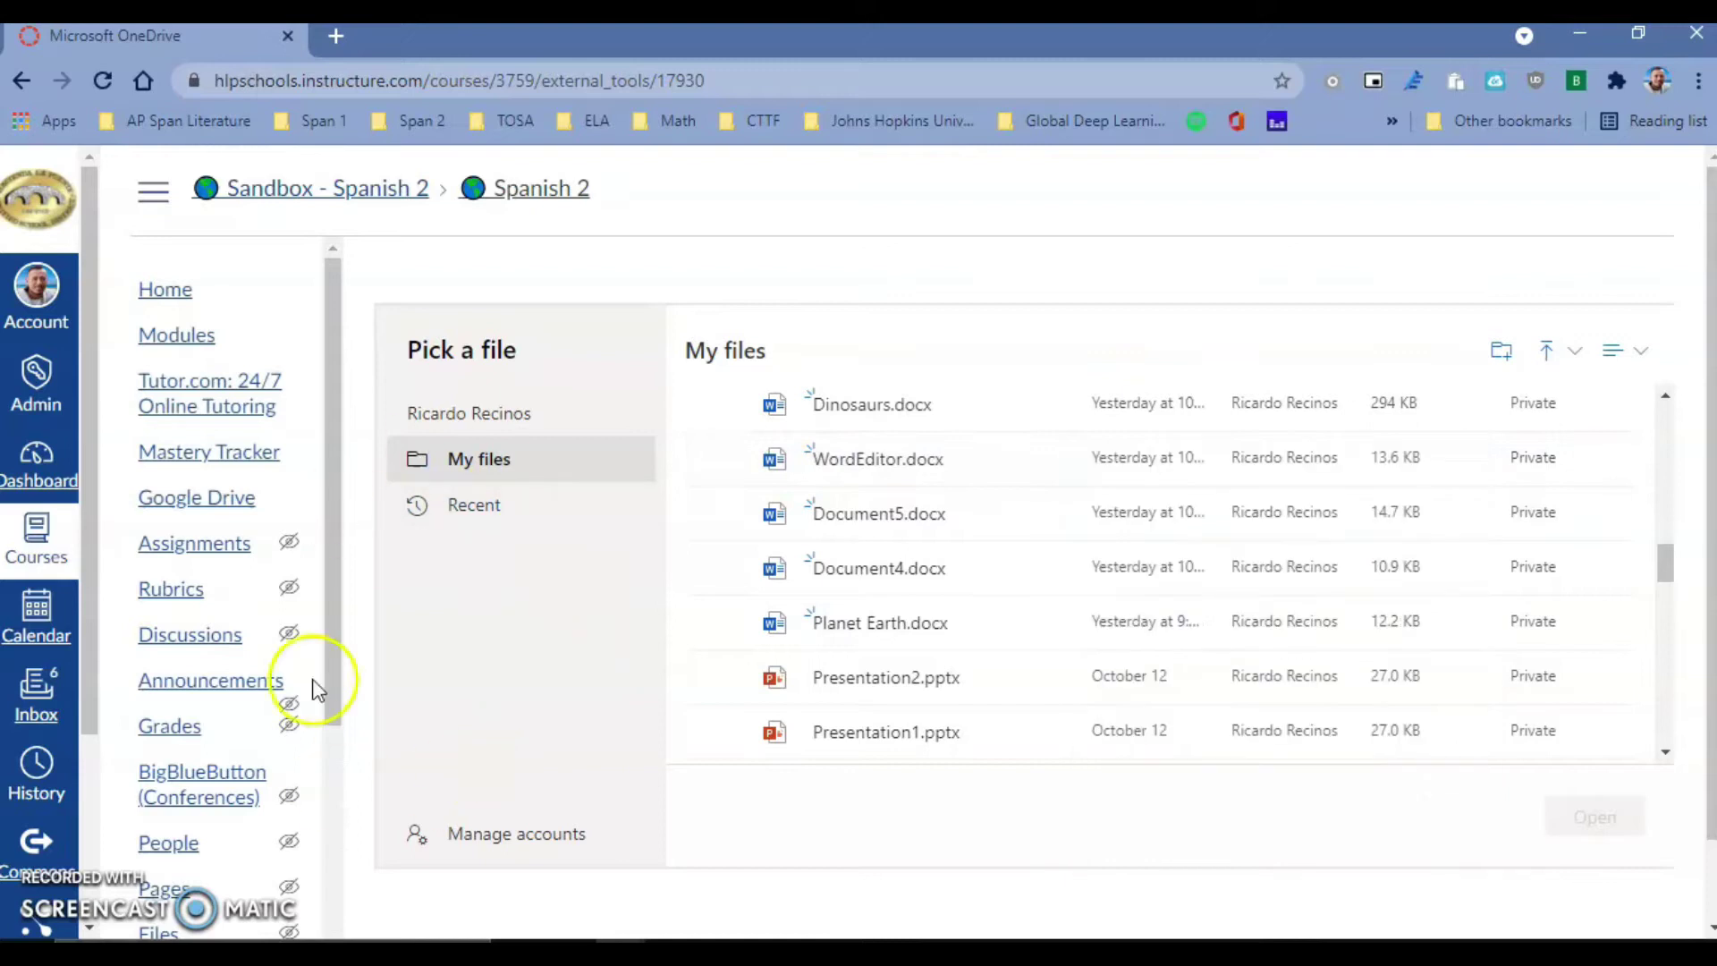
- From Assignments, create a new assignment named 'Word OneDrive Assginment'
left_click(208, 559)
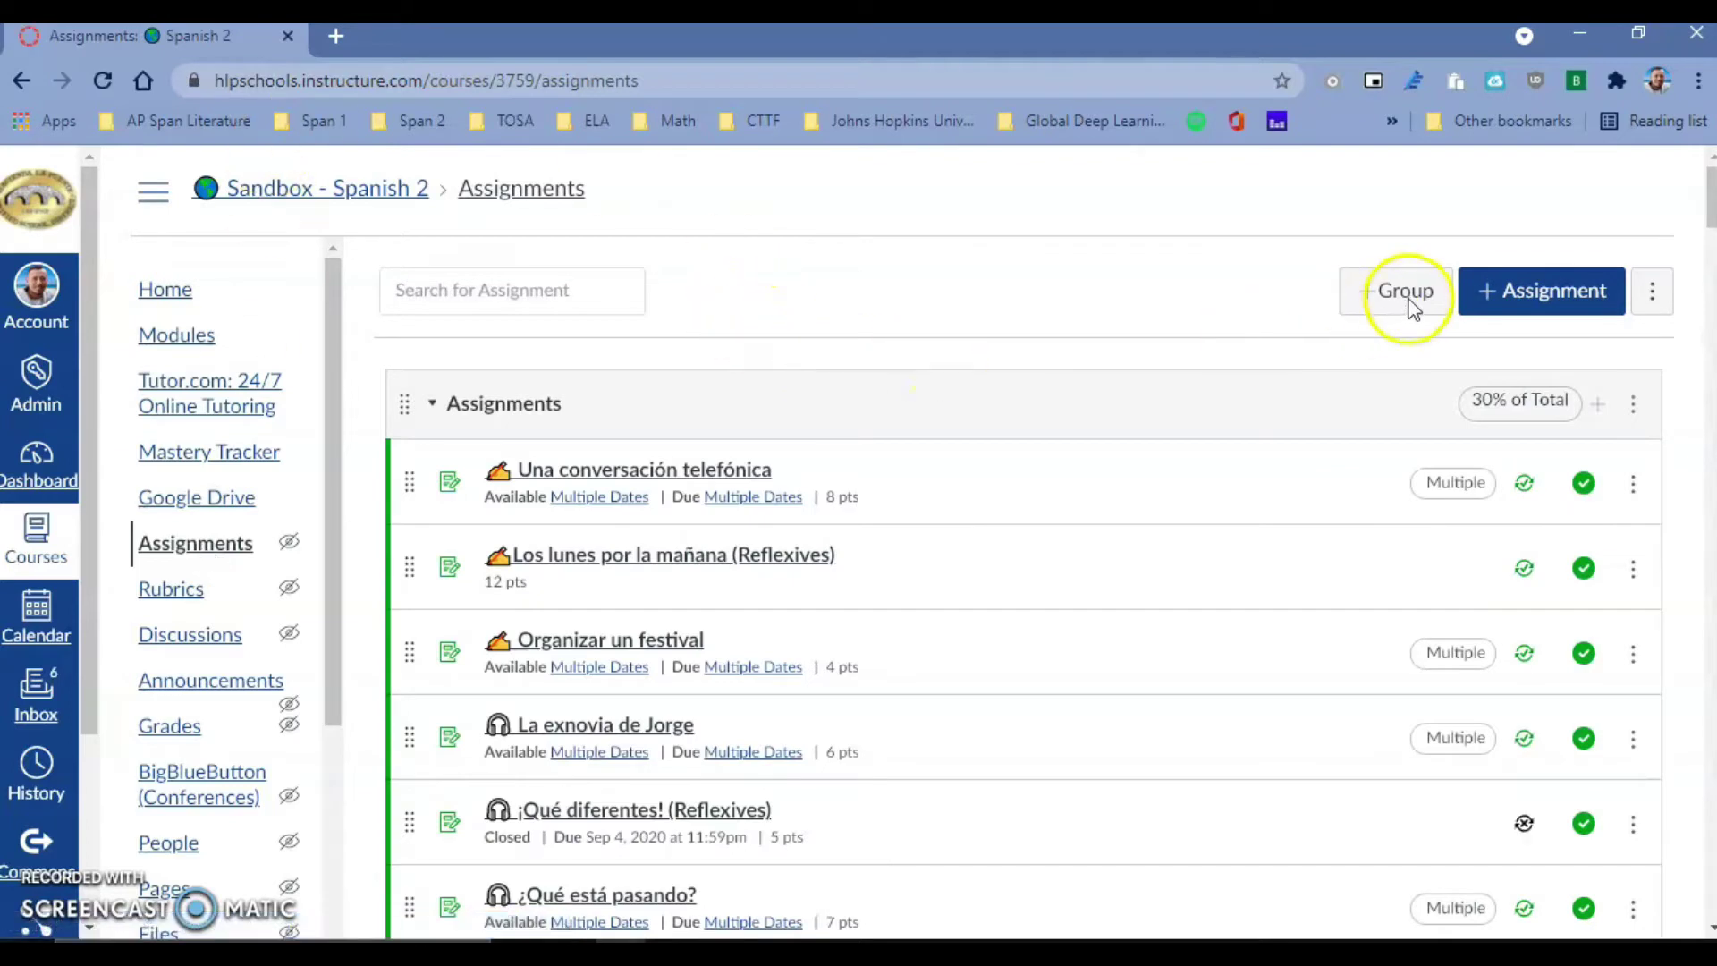
left_click(1550, 295)
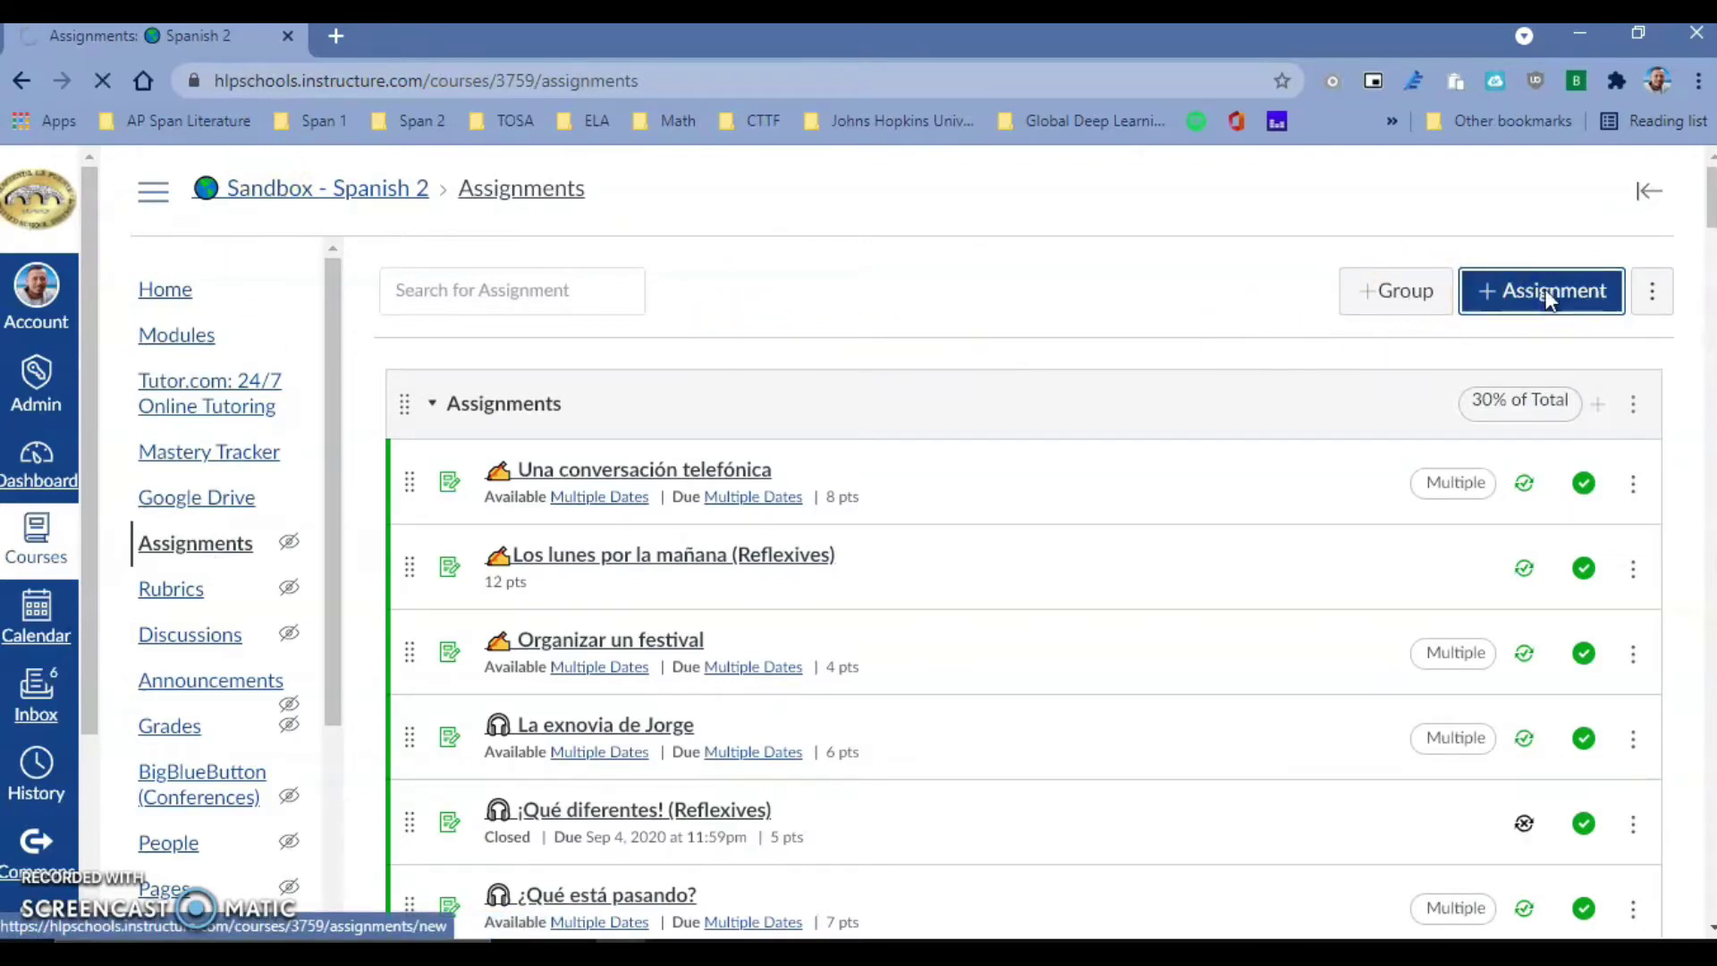
left_click(614, 402)
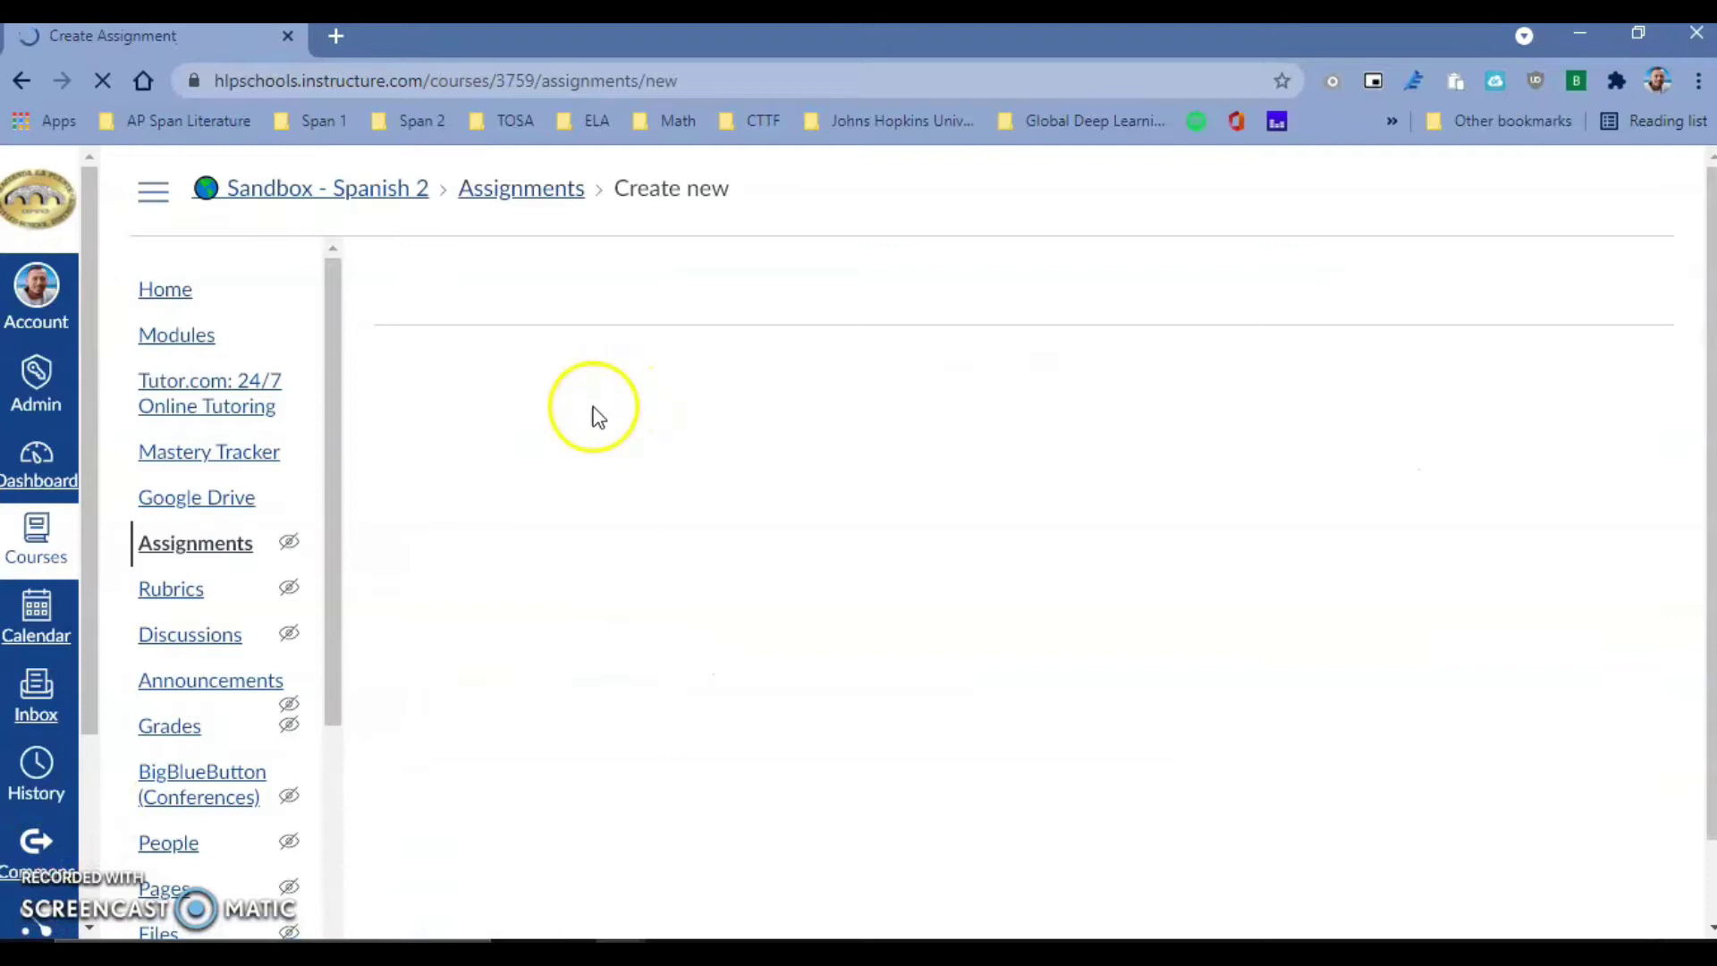
left_click(485, 442)
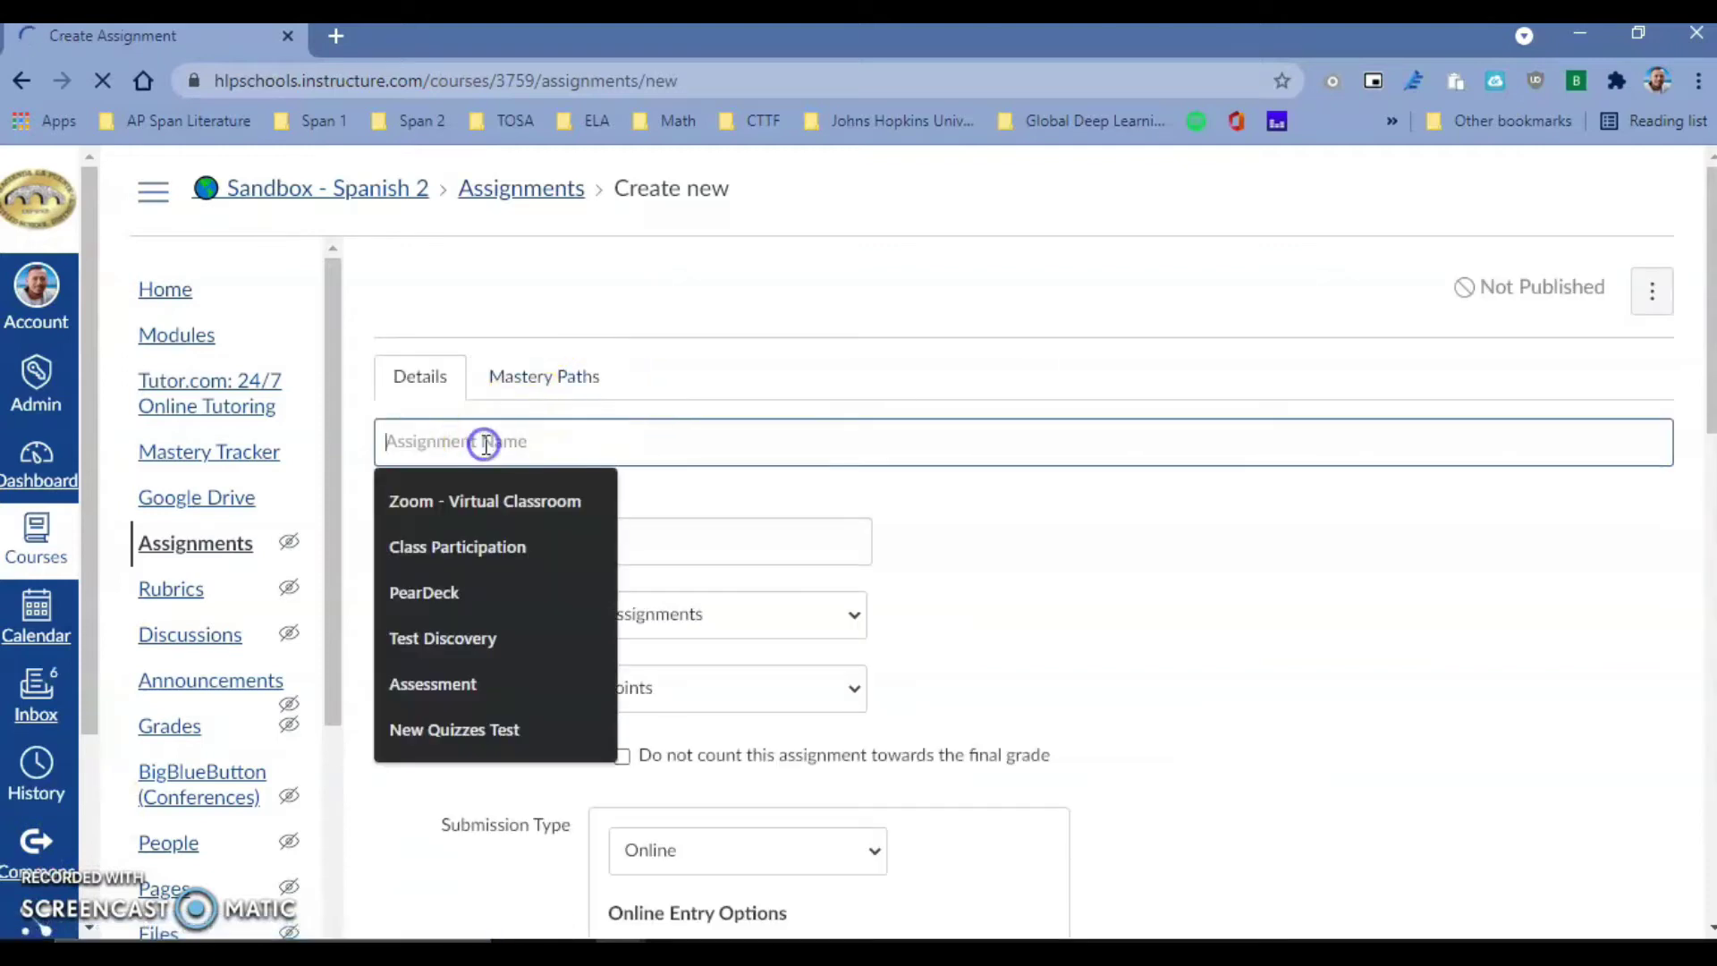
type("Word Onde")
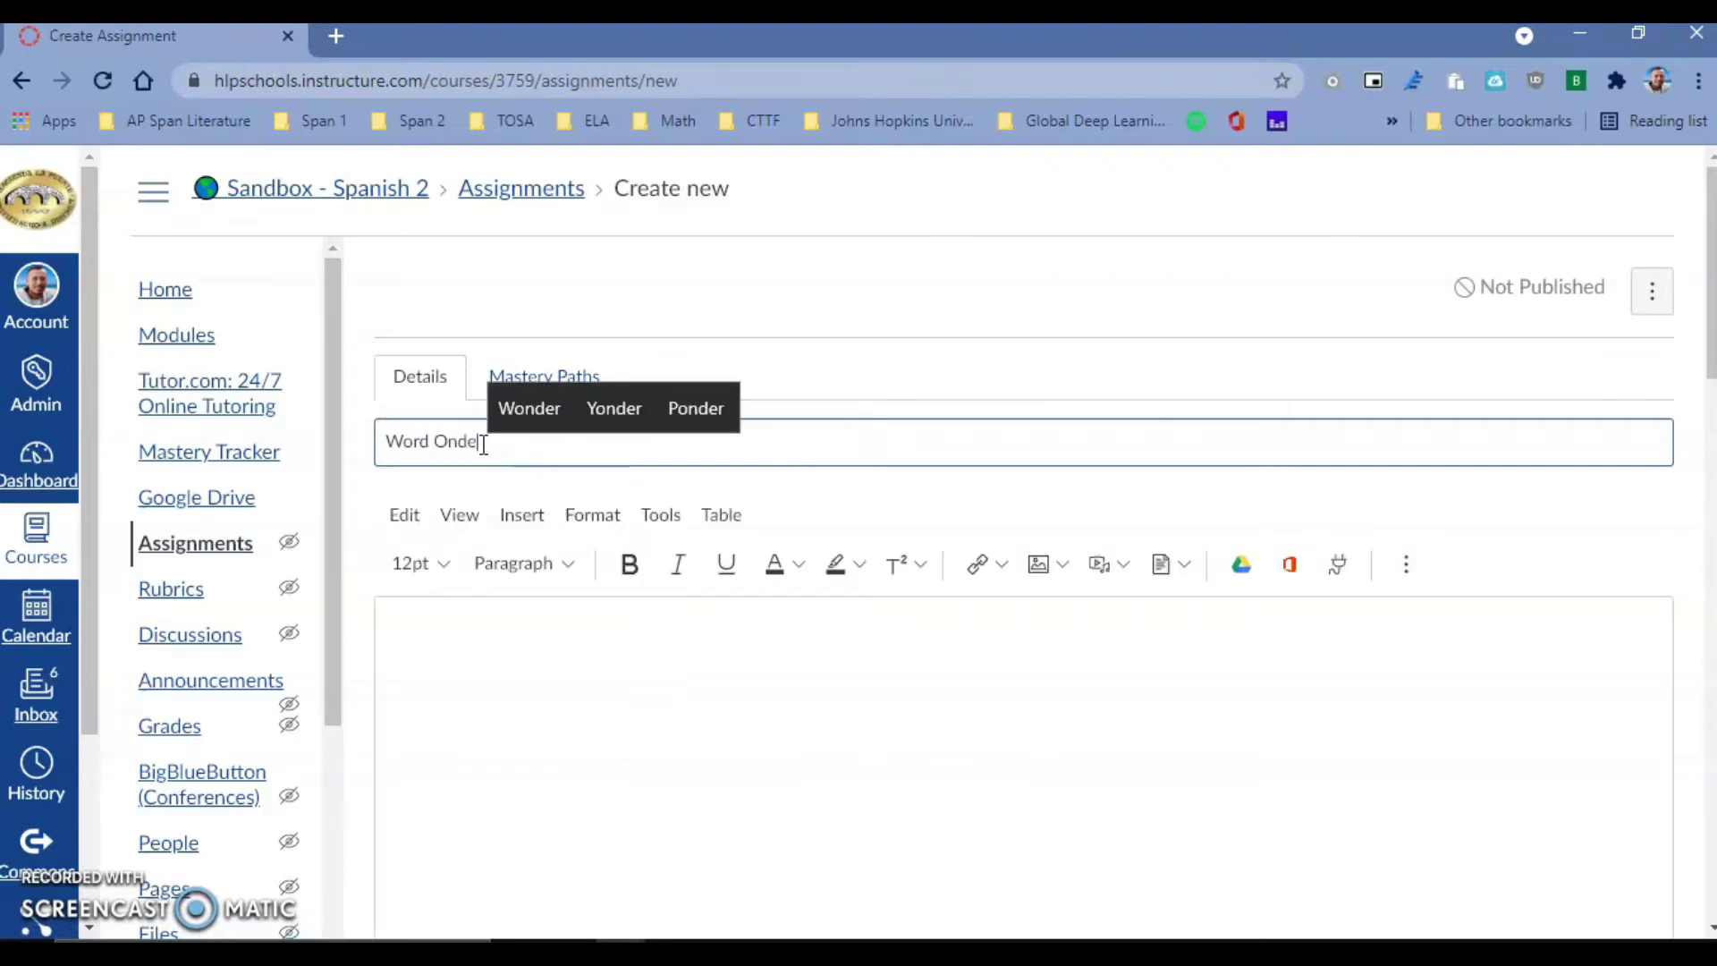
key("BackSpace")
key("BackSpace")
type("eD")
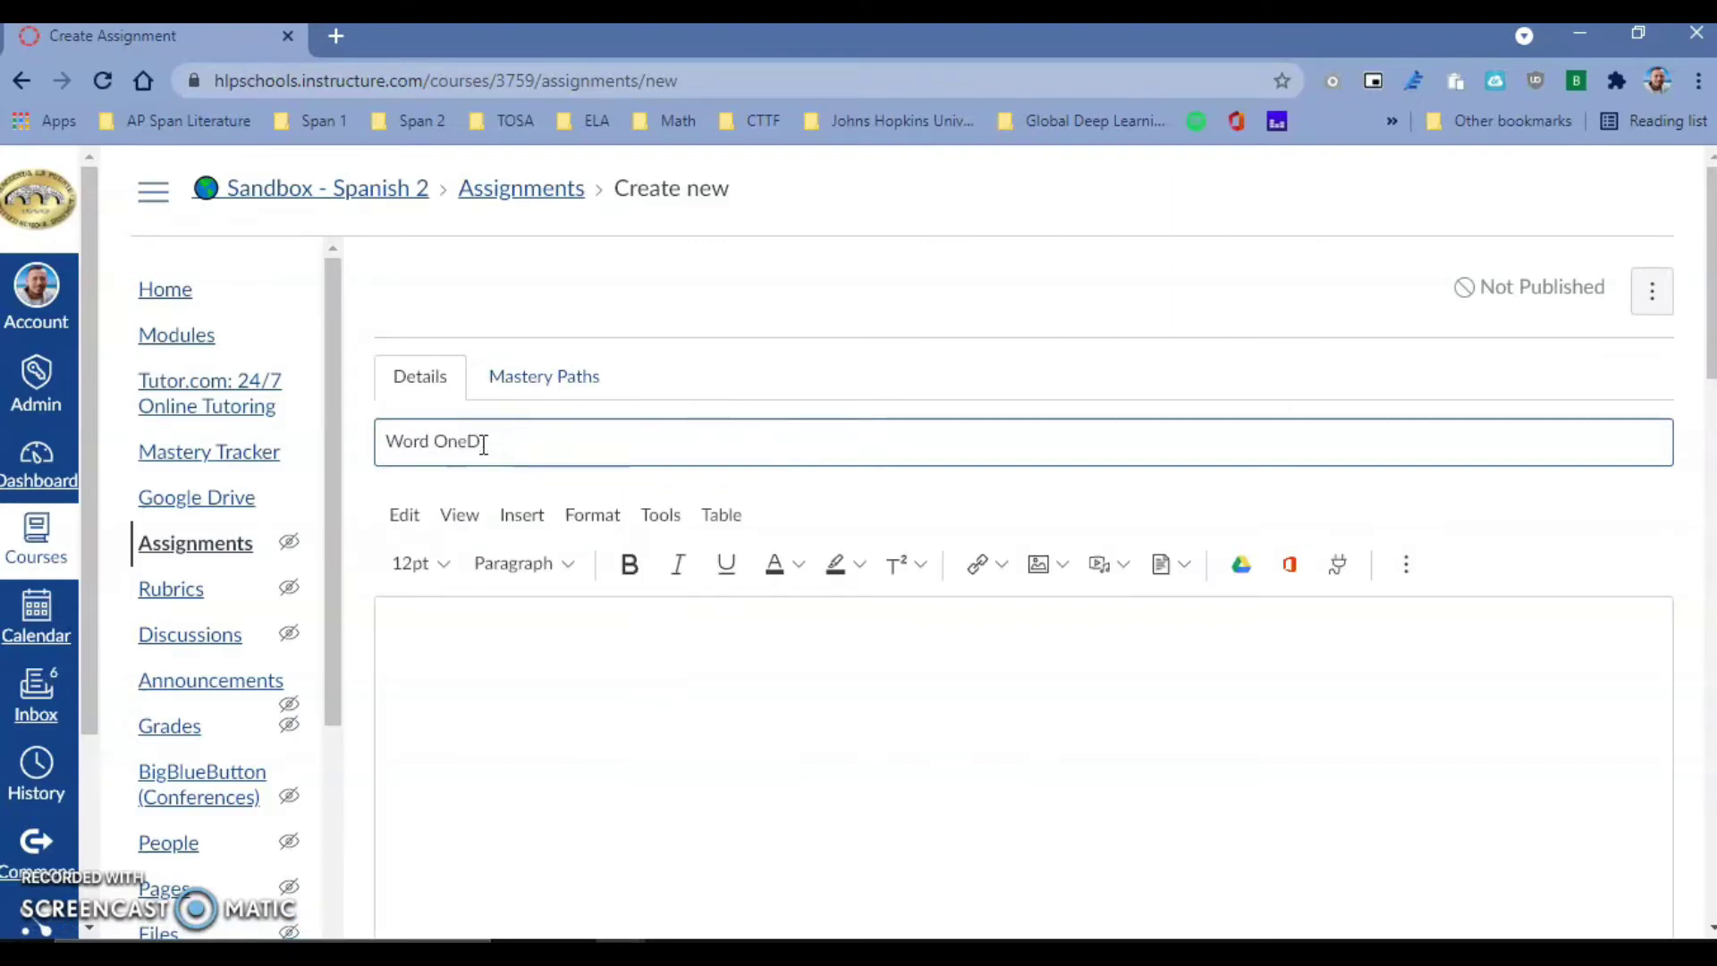
type("rive Assginmetn")
key("BackSpace")
key("BackSpace")
type("nt")
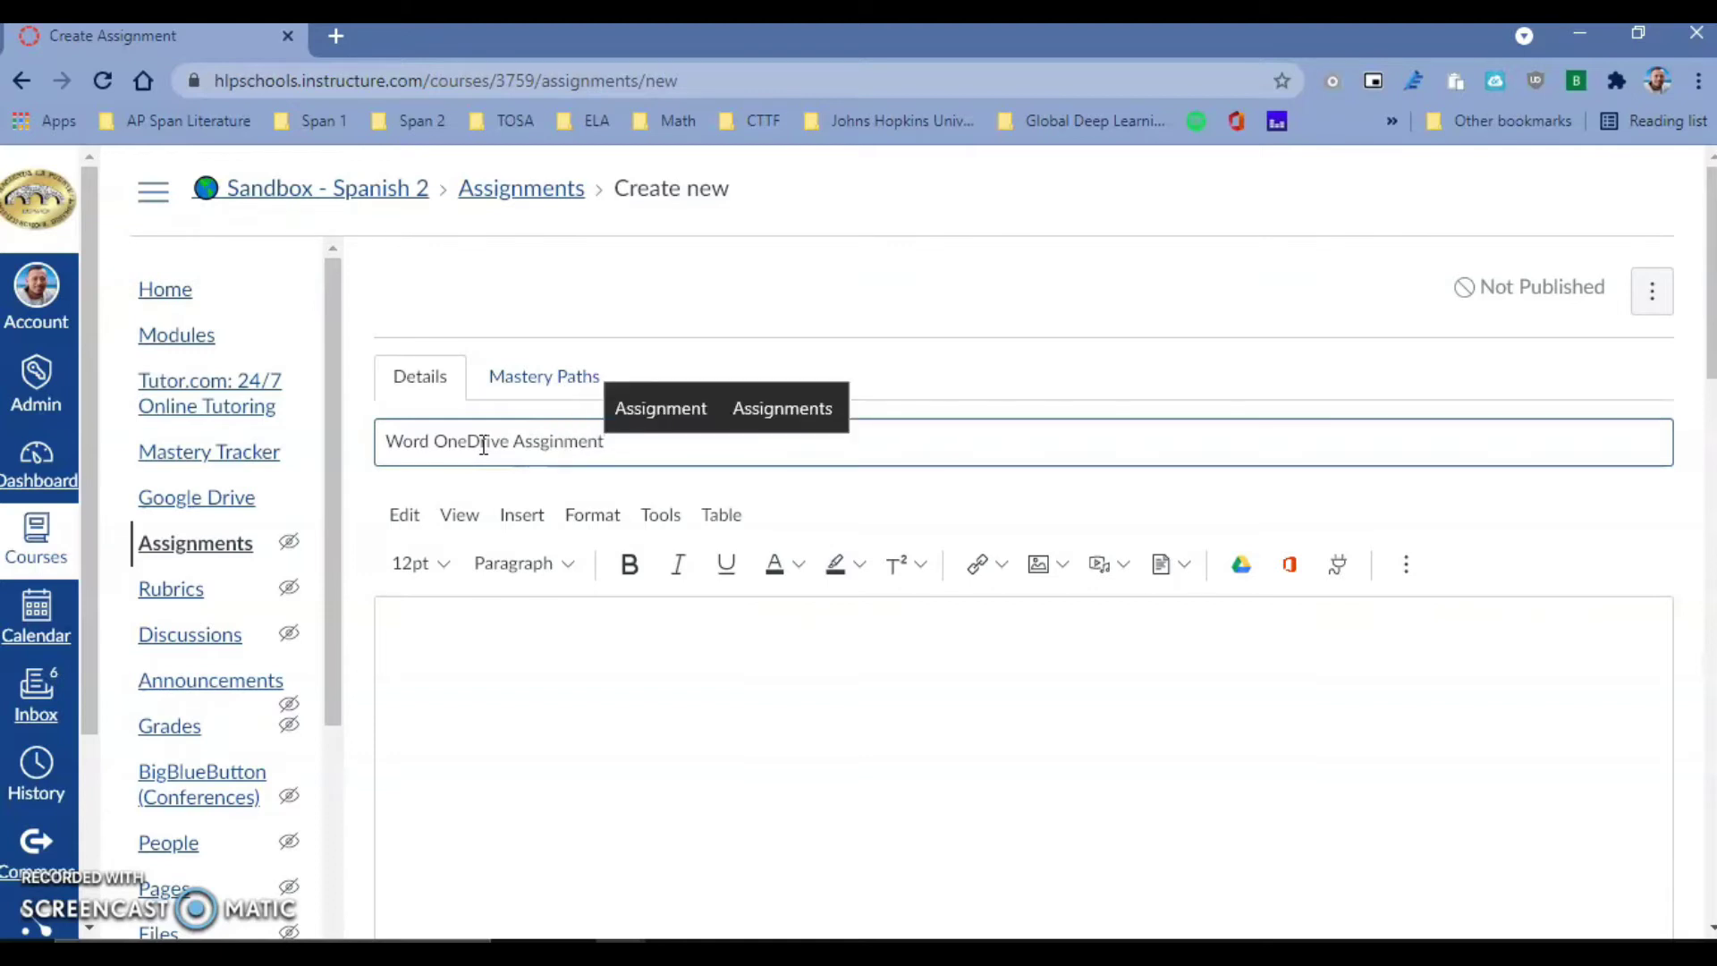
scroll(483, 445, "down", 1)
left_click(526, 517)
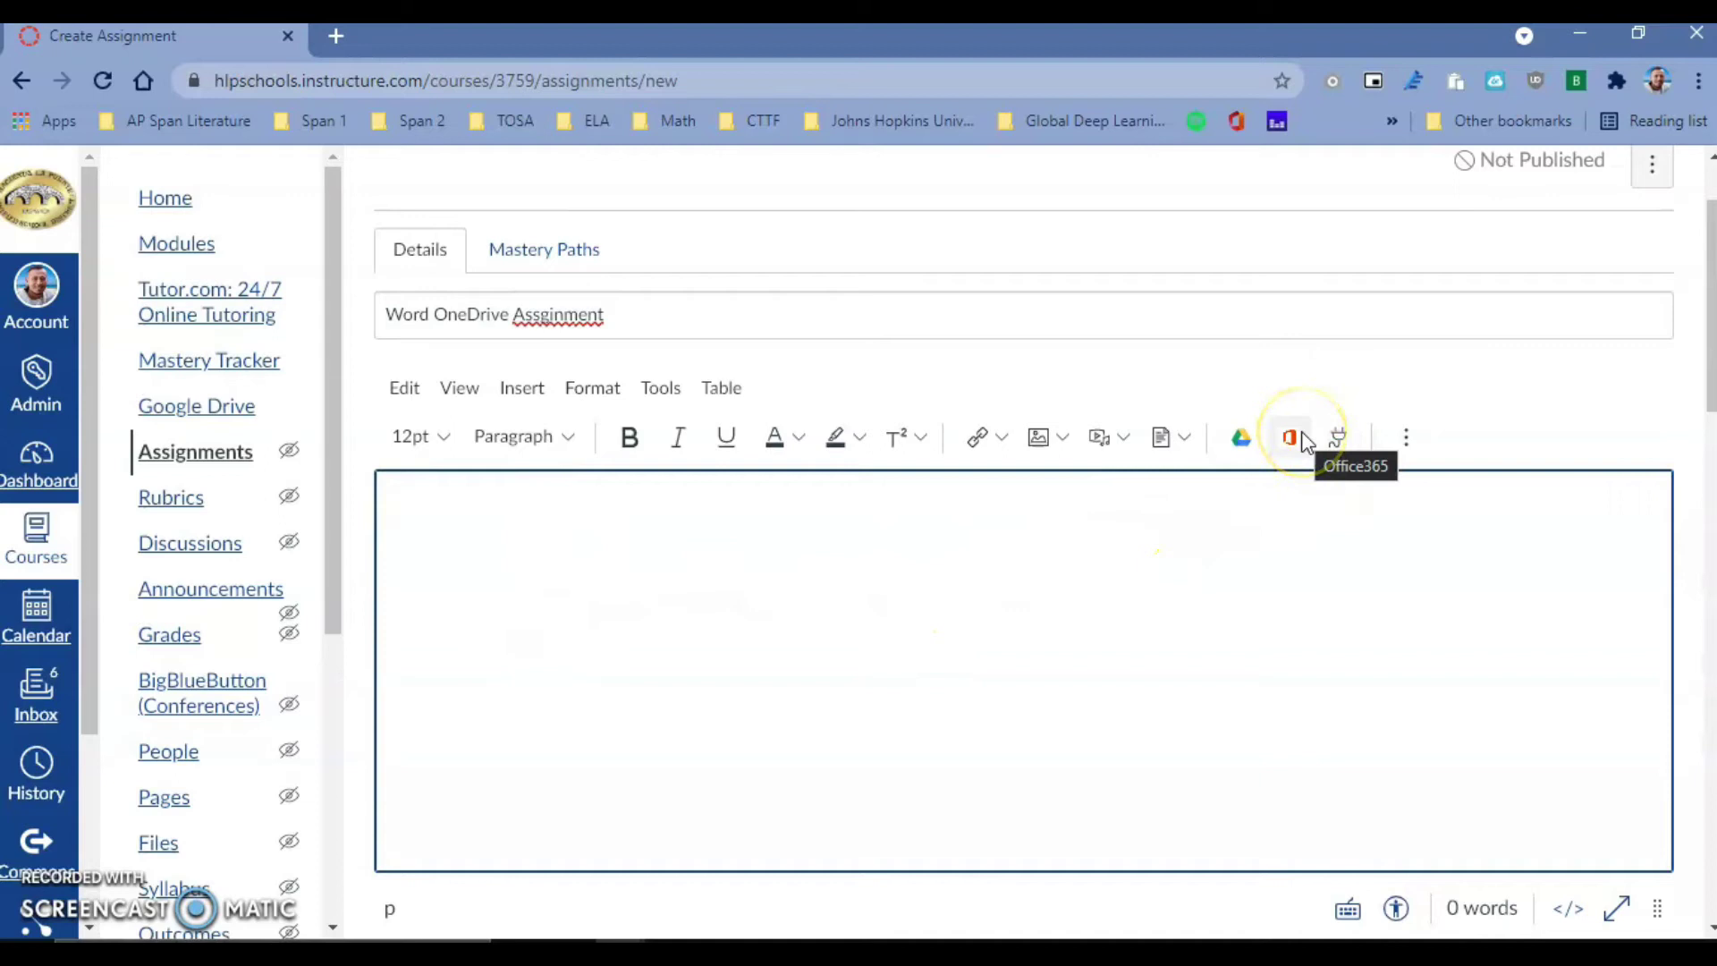
- Embed Dinosaurs.docx from Microsoft OneDrive into the description through the editor's Apps menu
left_click(1346, 435)
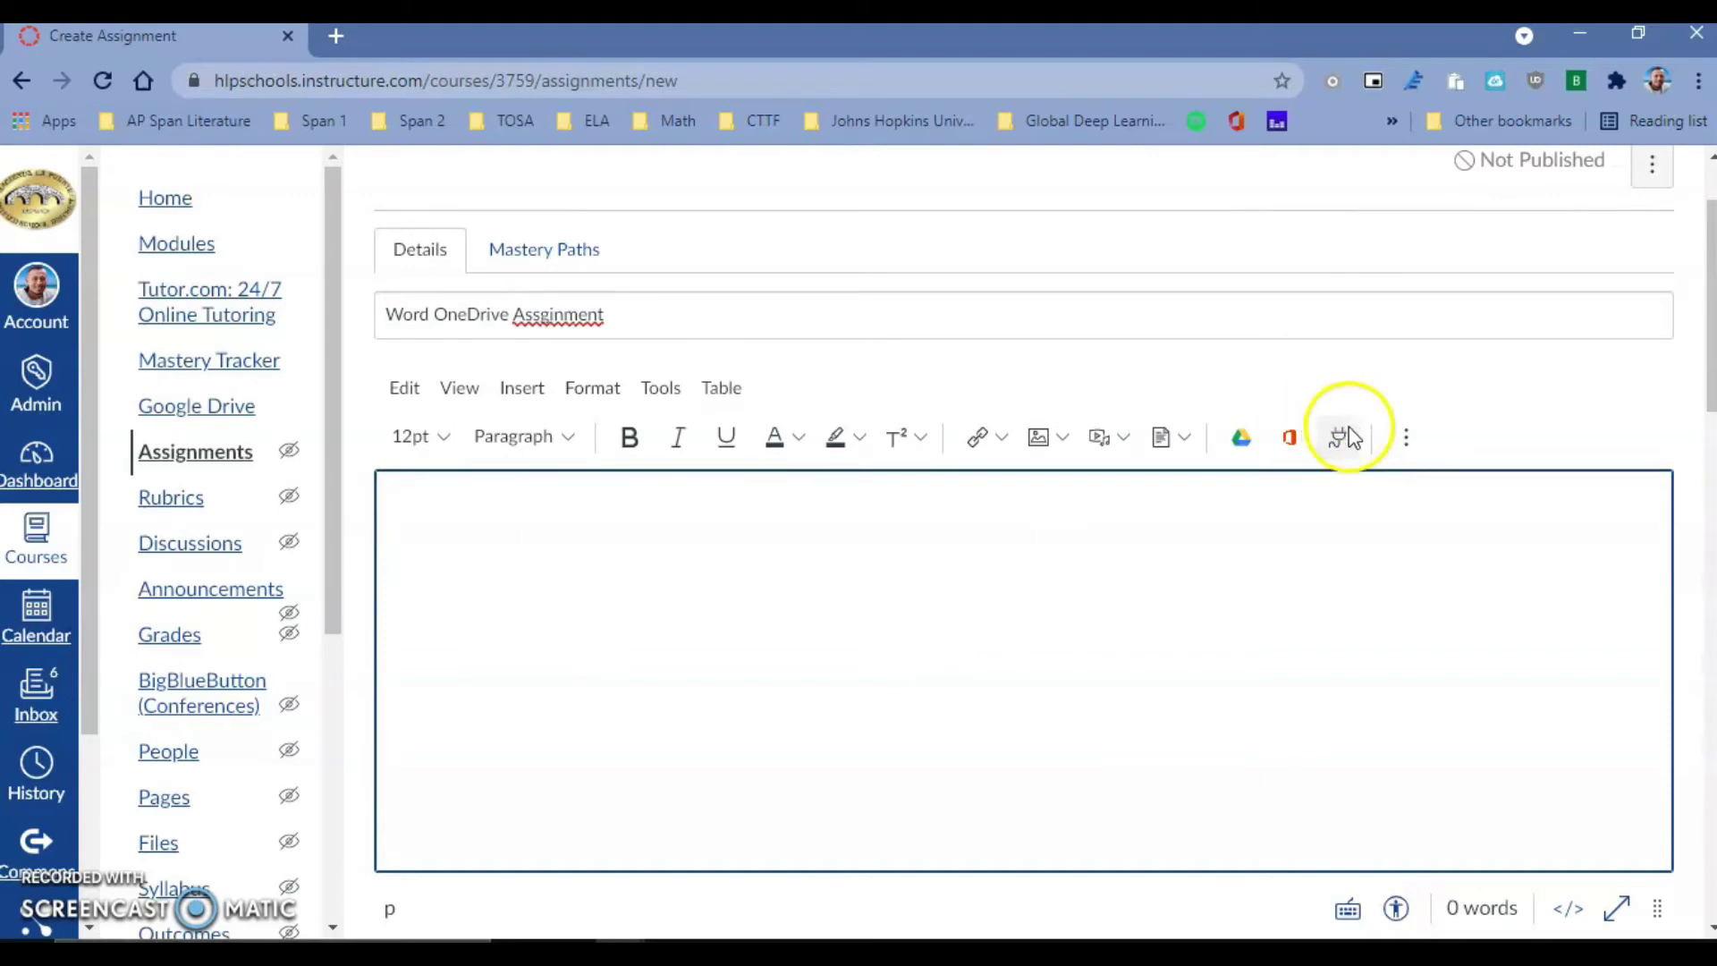
scroll(946, 614, "down", 3)
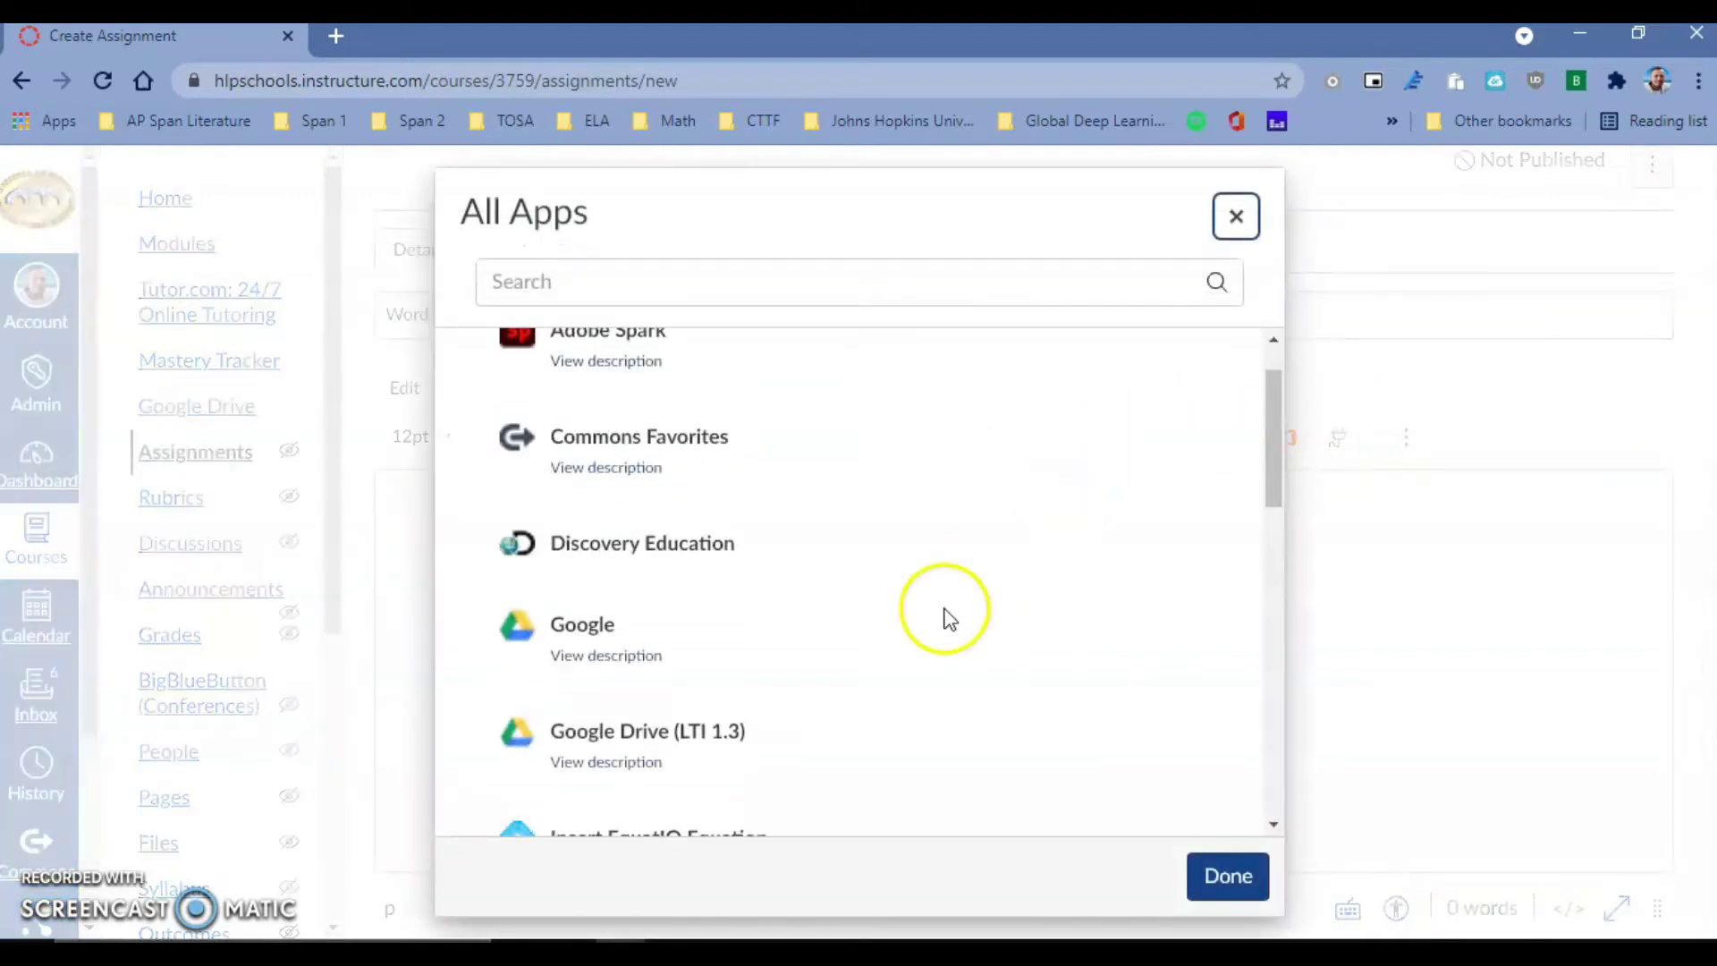
scroll(946, 613, "down", 3)
left_click(669, 476)
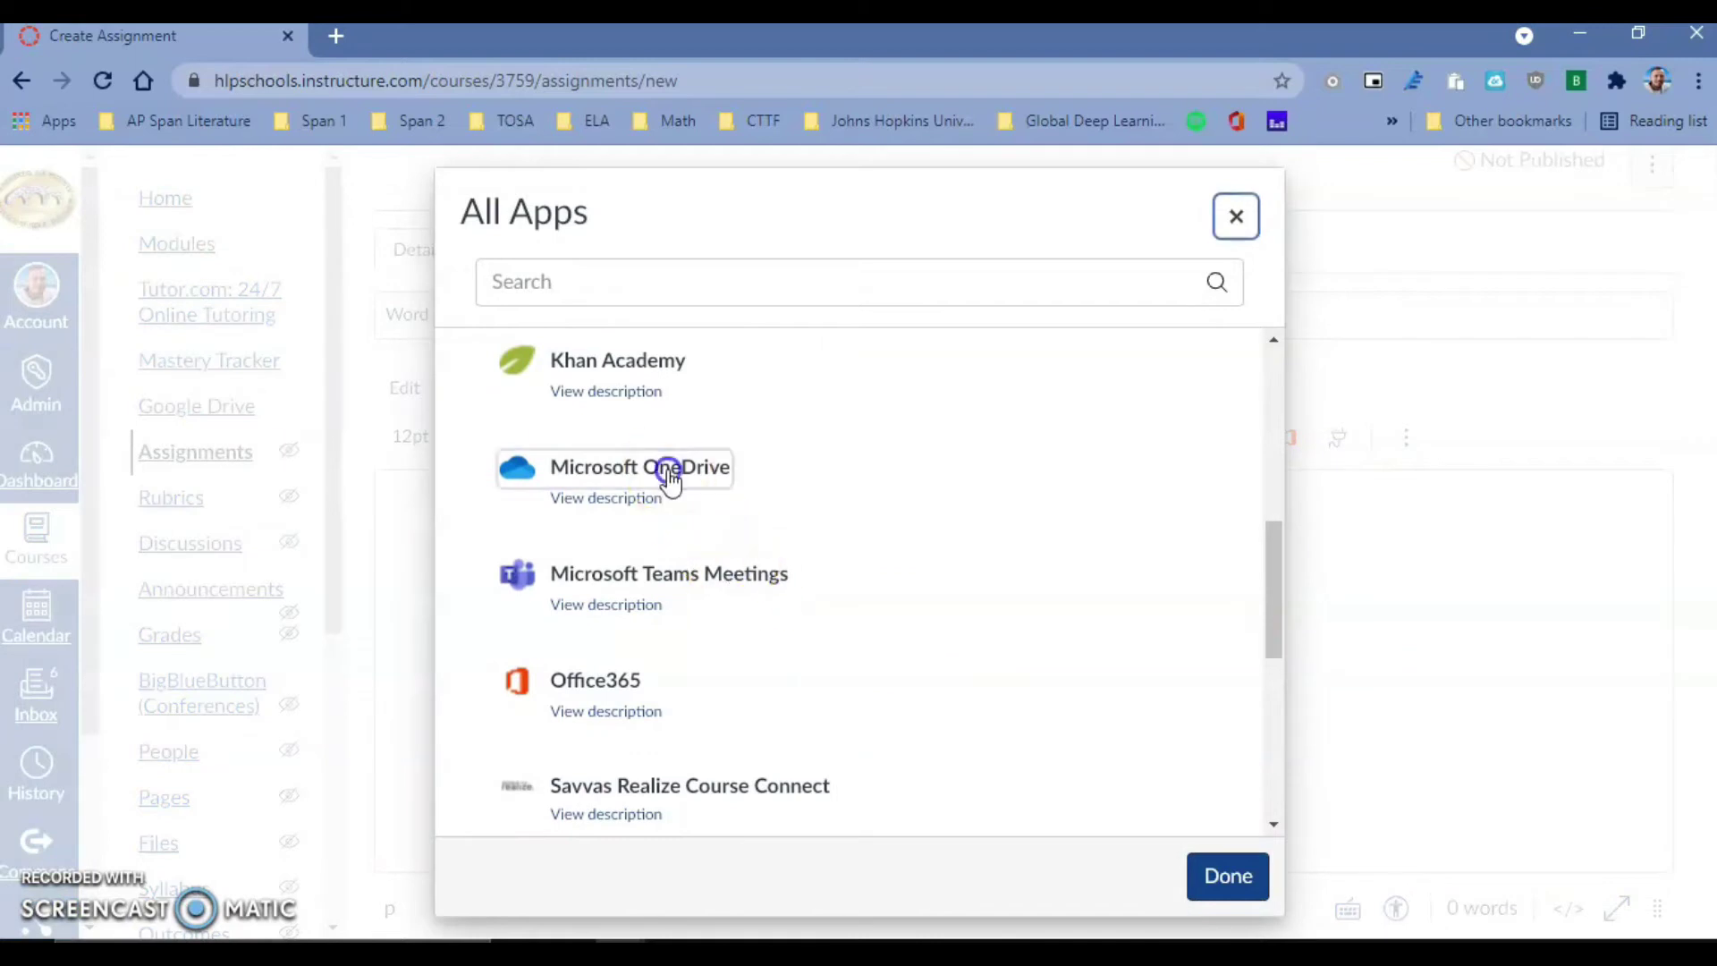
left_click(820, 657)
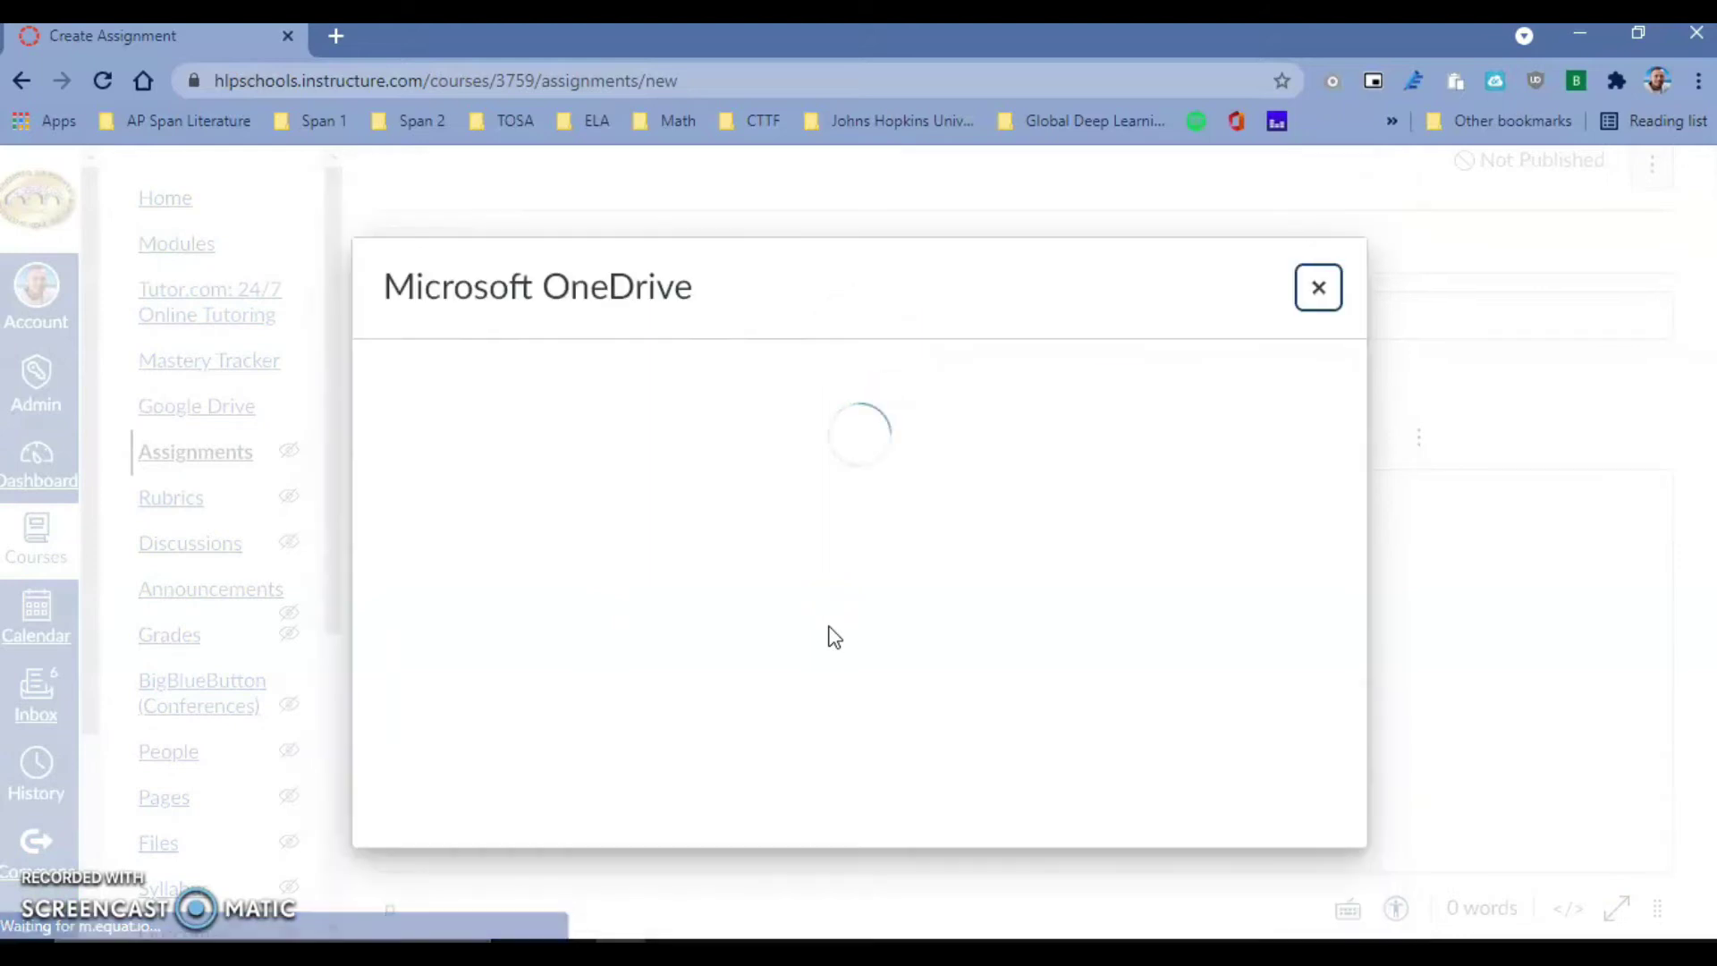
left_click(819, 614)
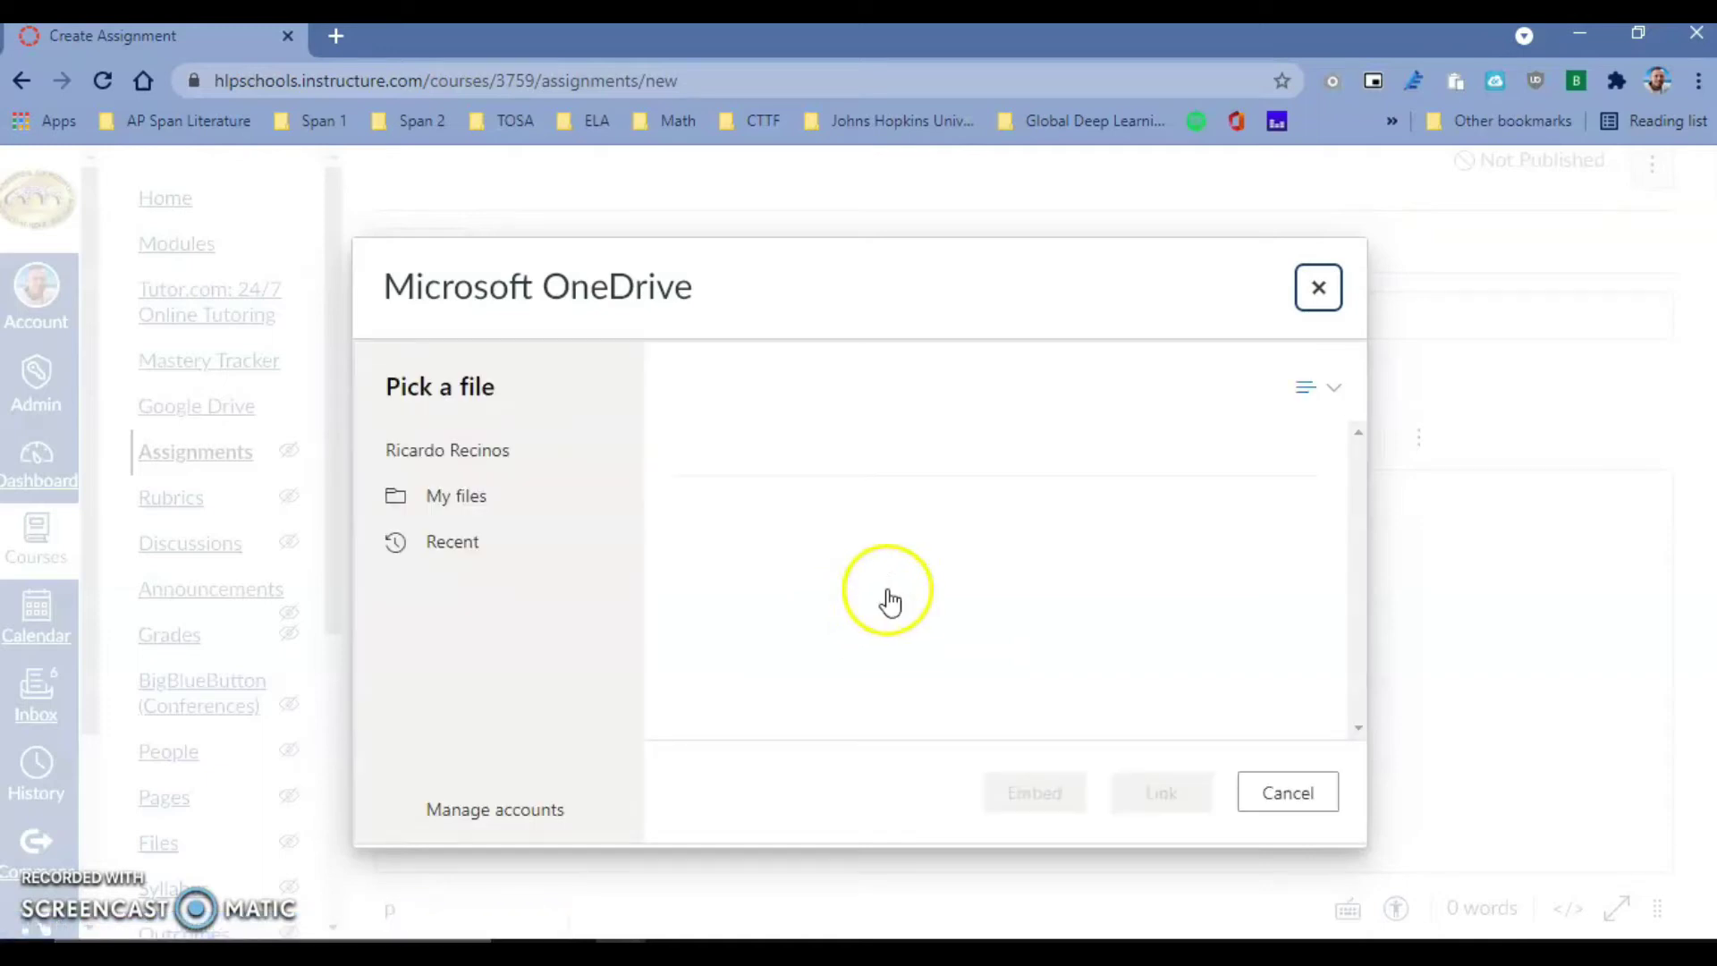
scroll(905, 623, "down", 15)
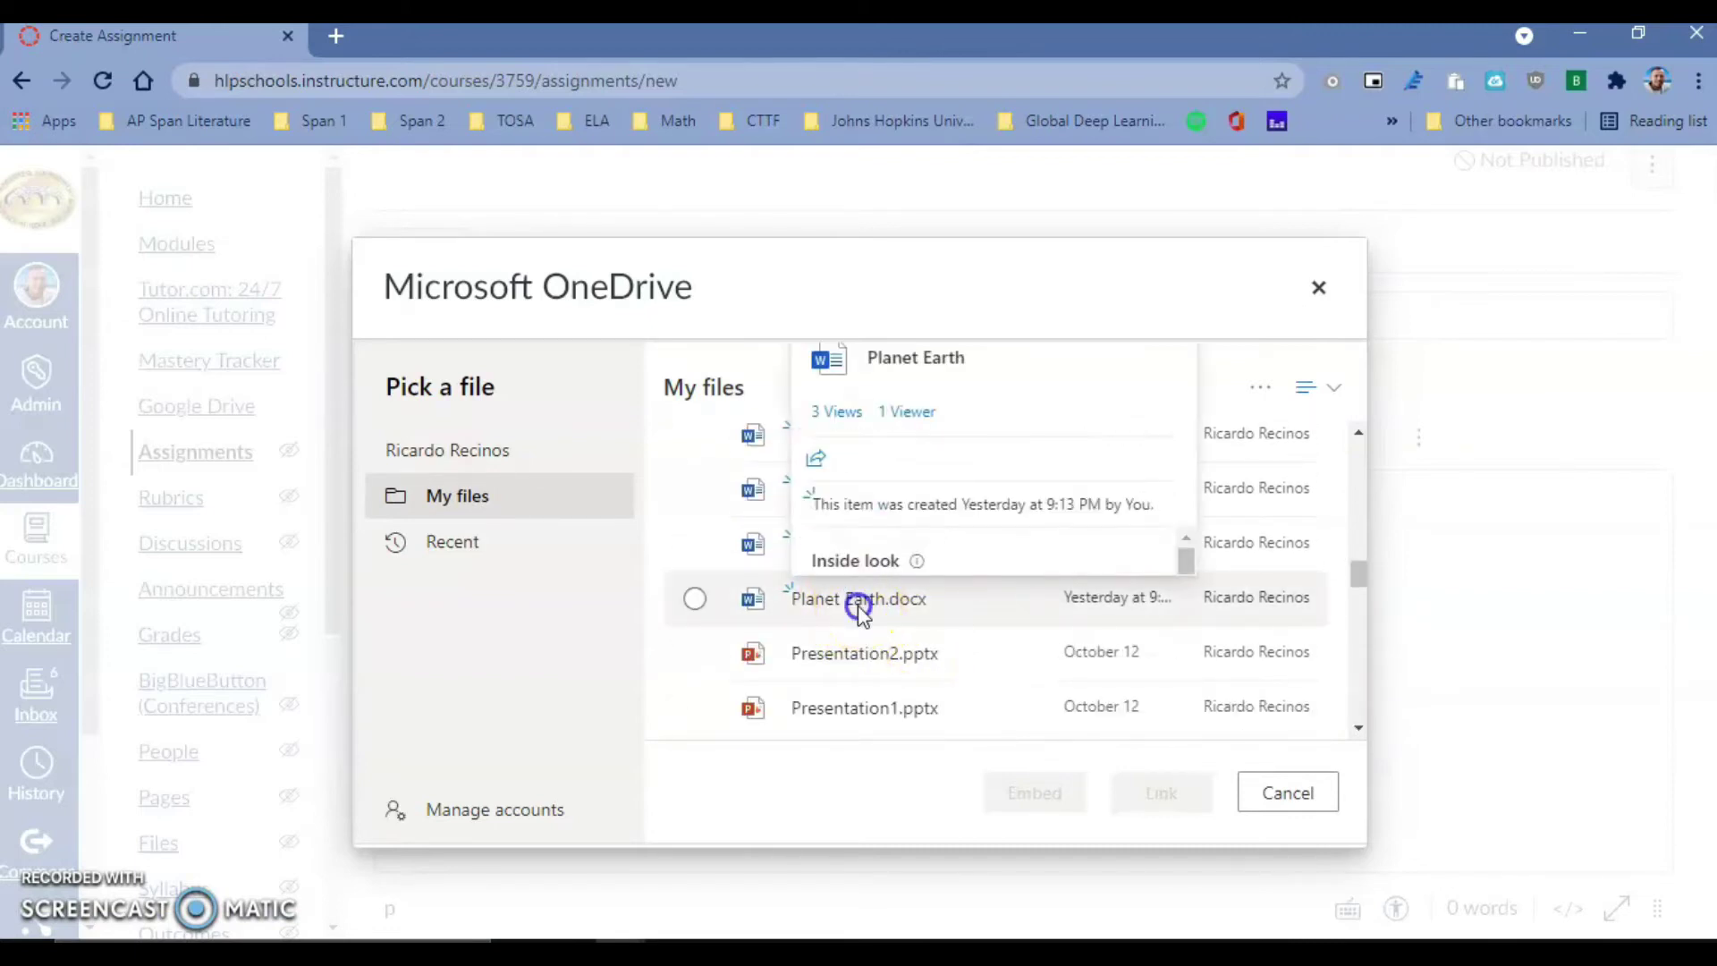
left_click(854, 601)
scroll(857, 490, "up", 2)
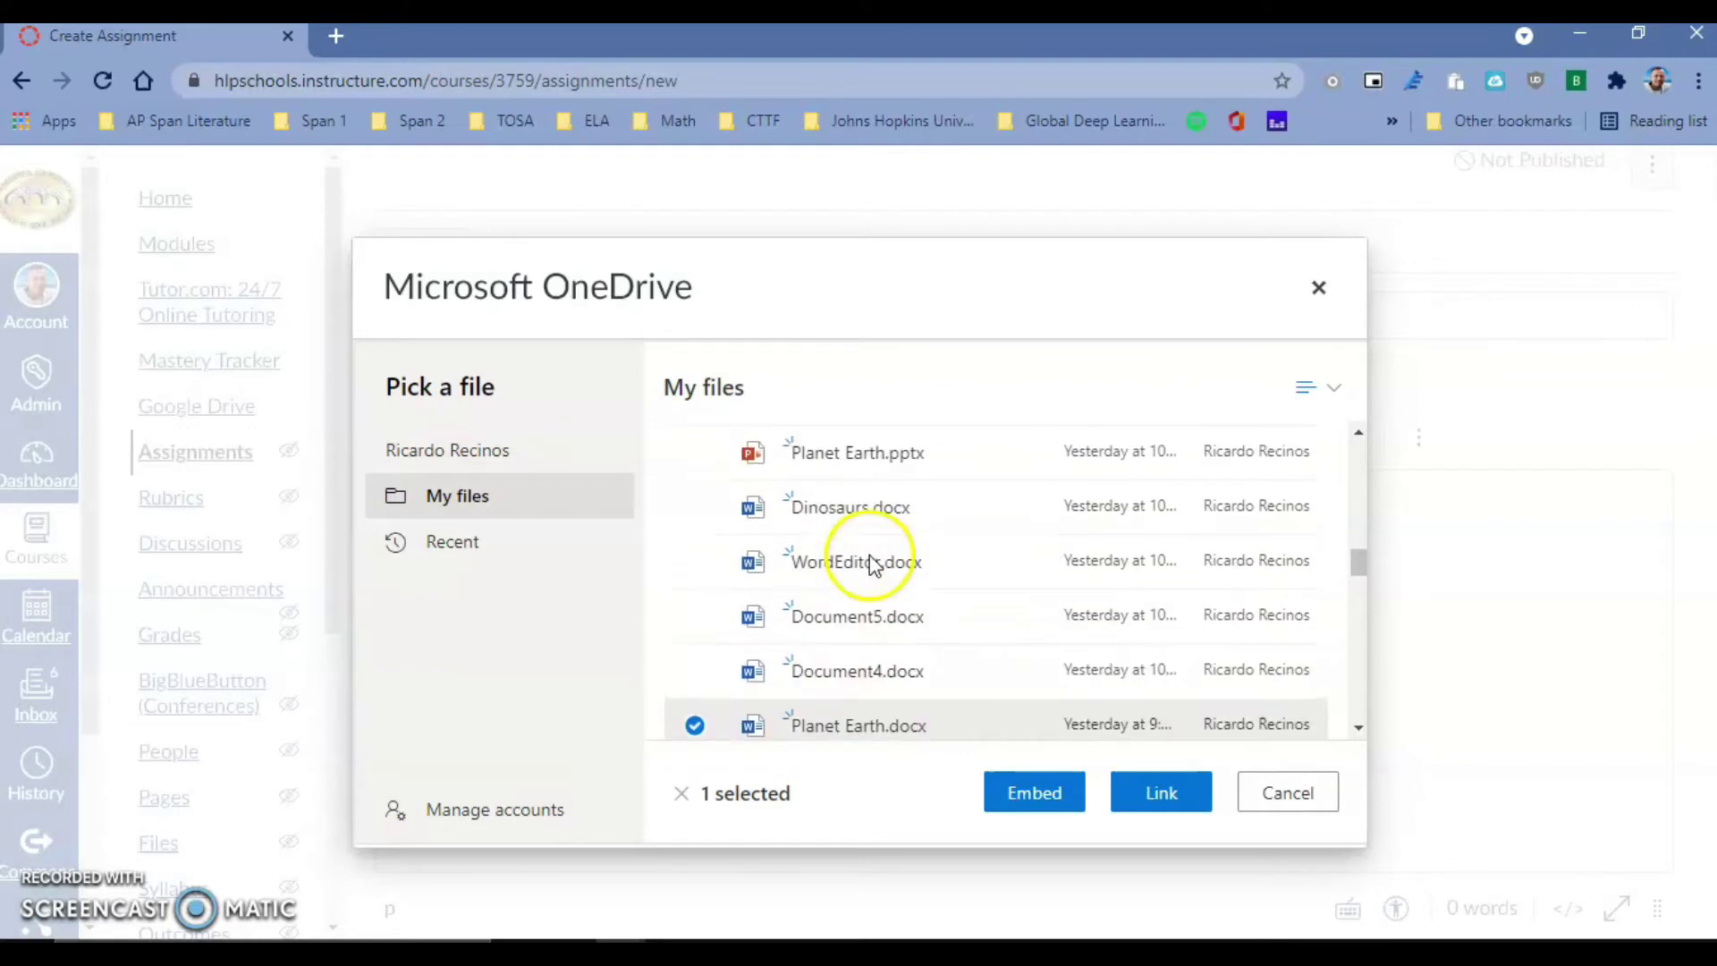
left_click(857, 529)
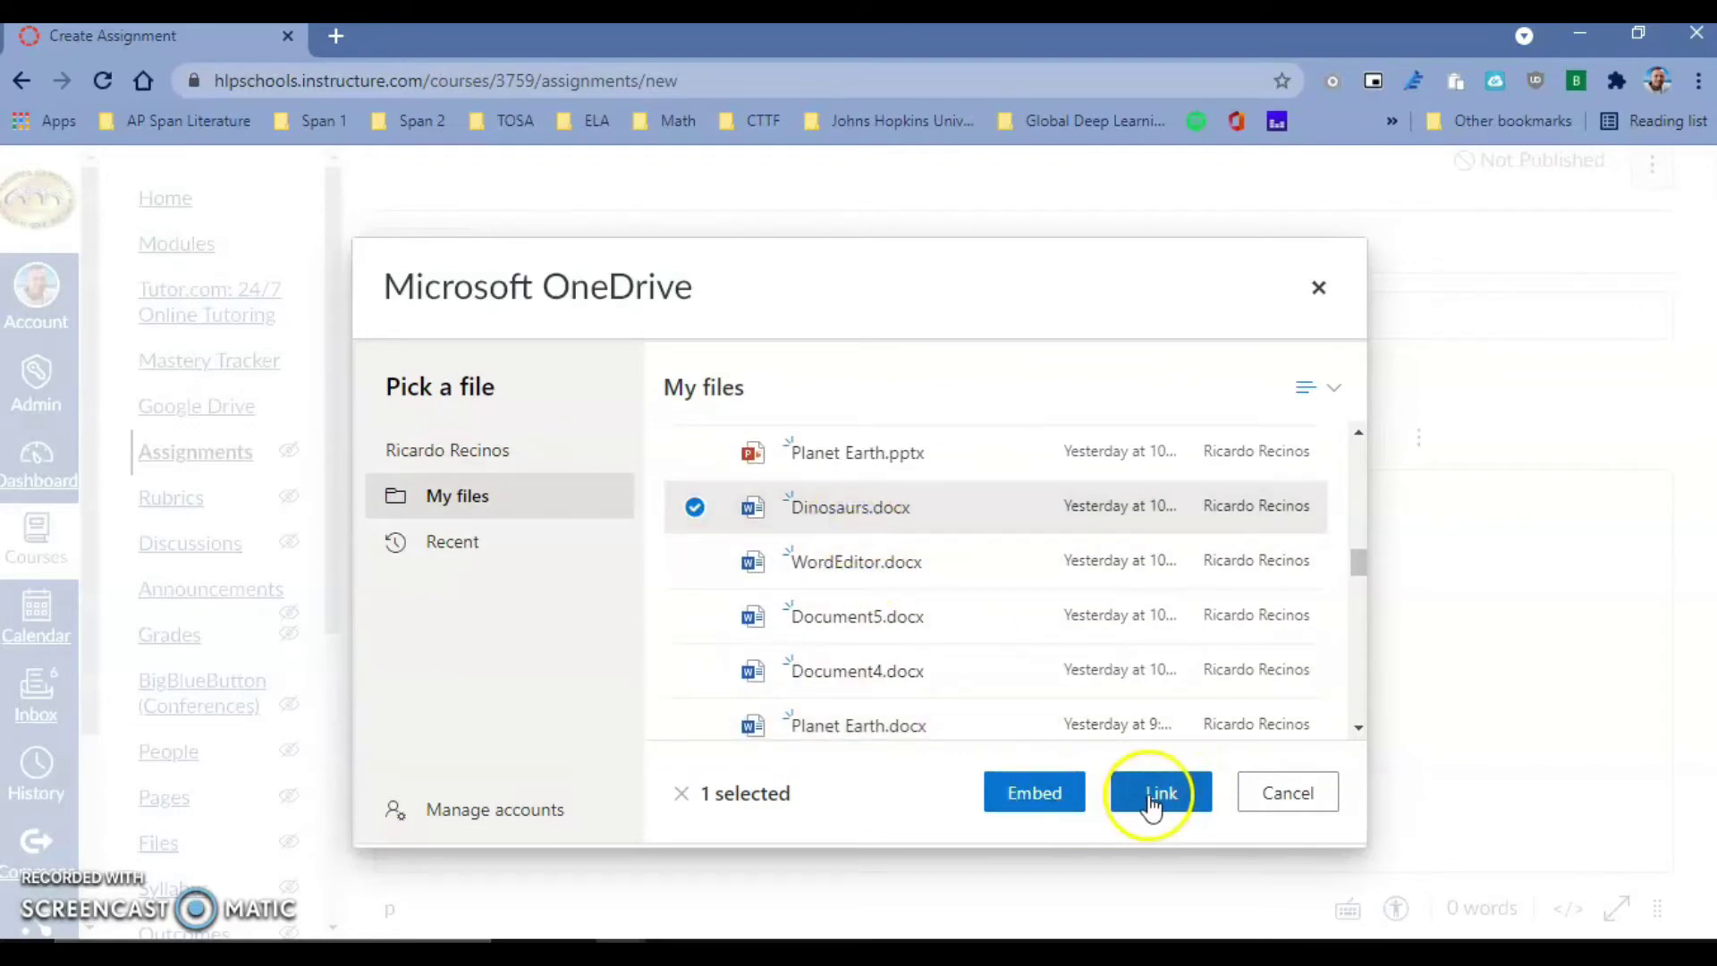
left_click(1046, 812)
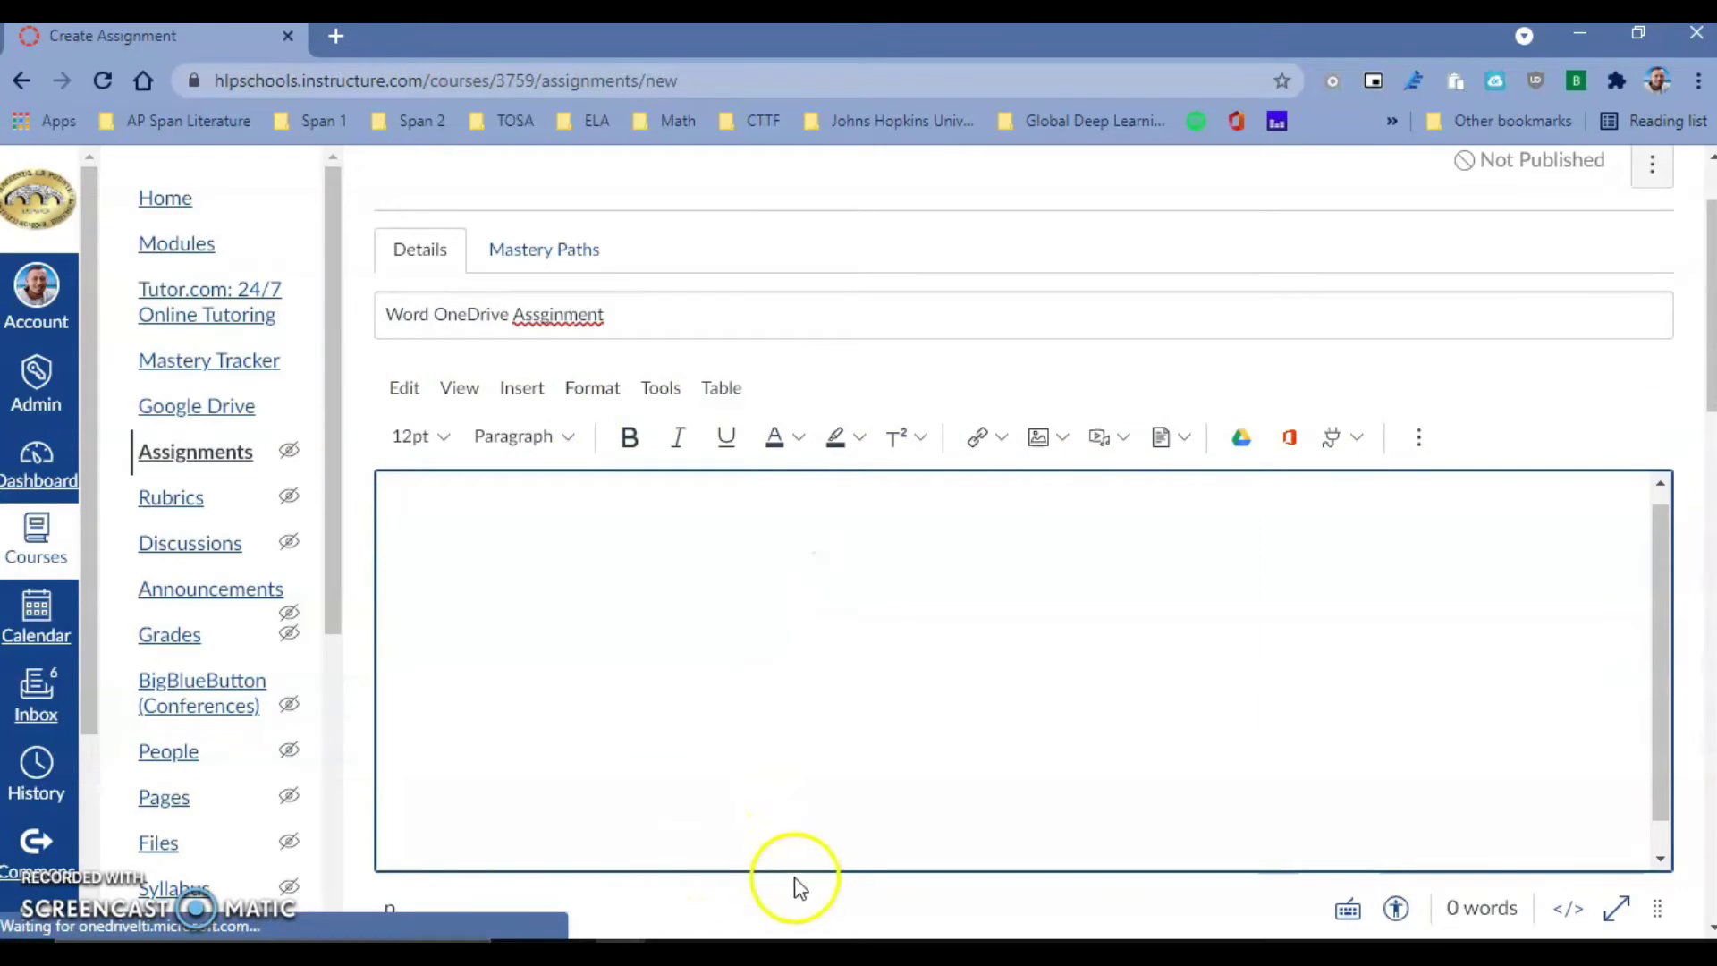
- Set the assignment's points to 10
scroll(805, 876, "down", 6)
left_click(483, 496)
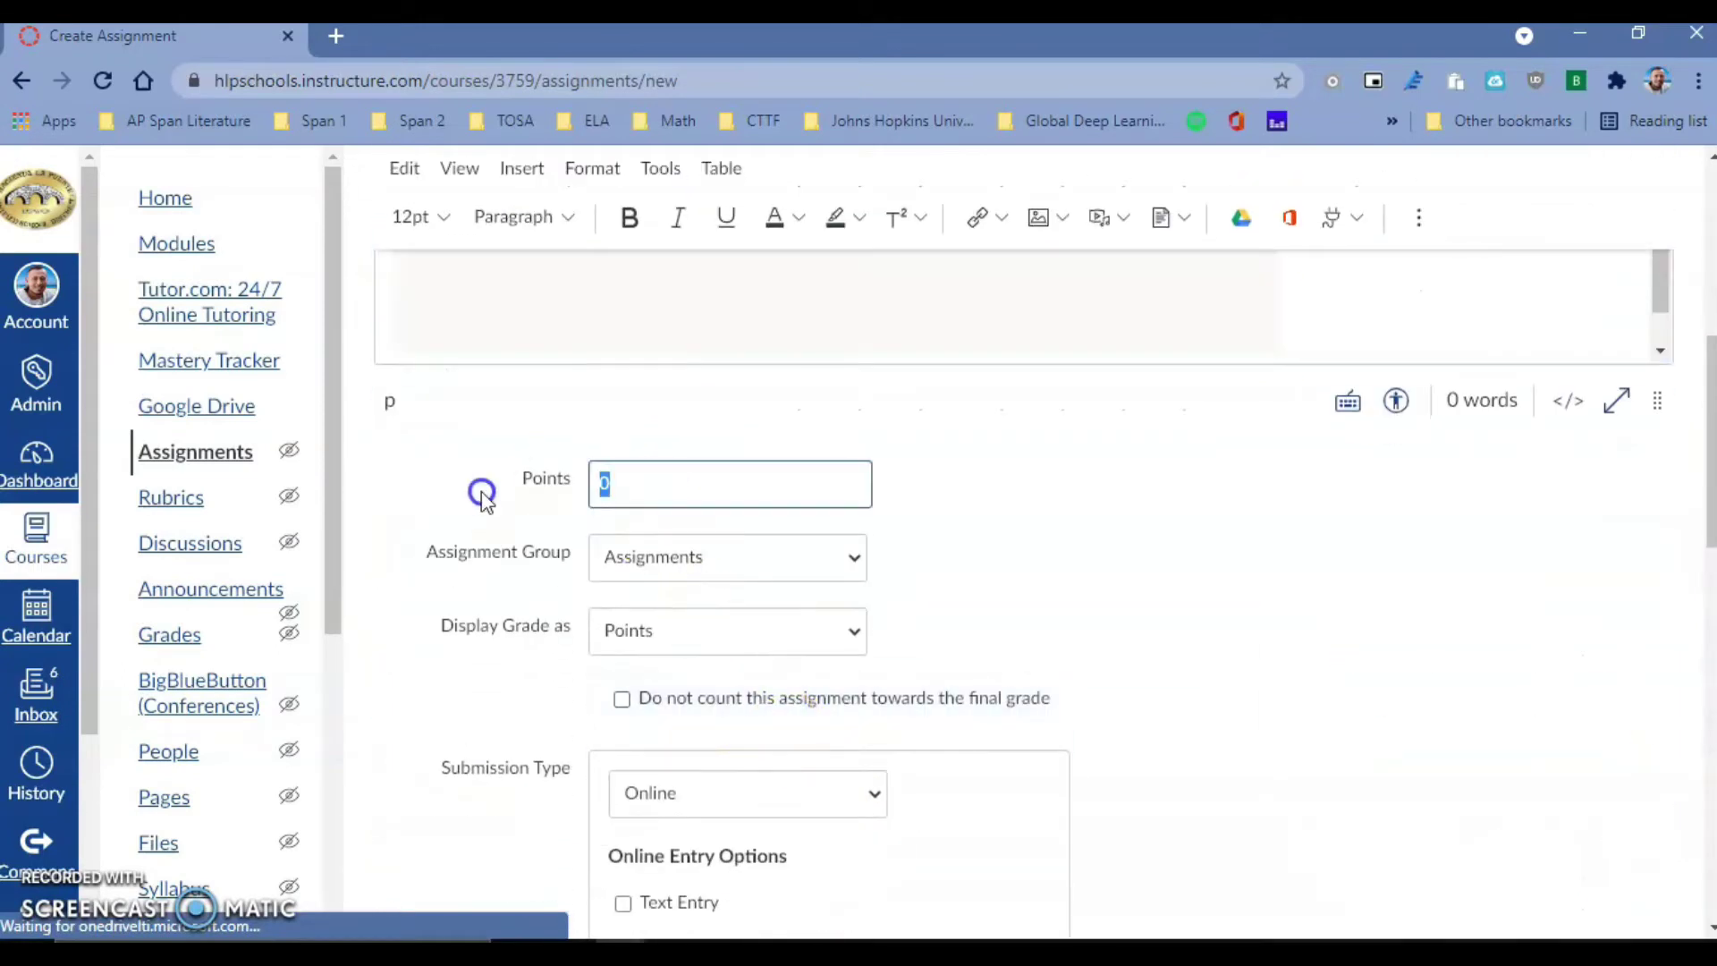
type("10")
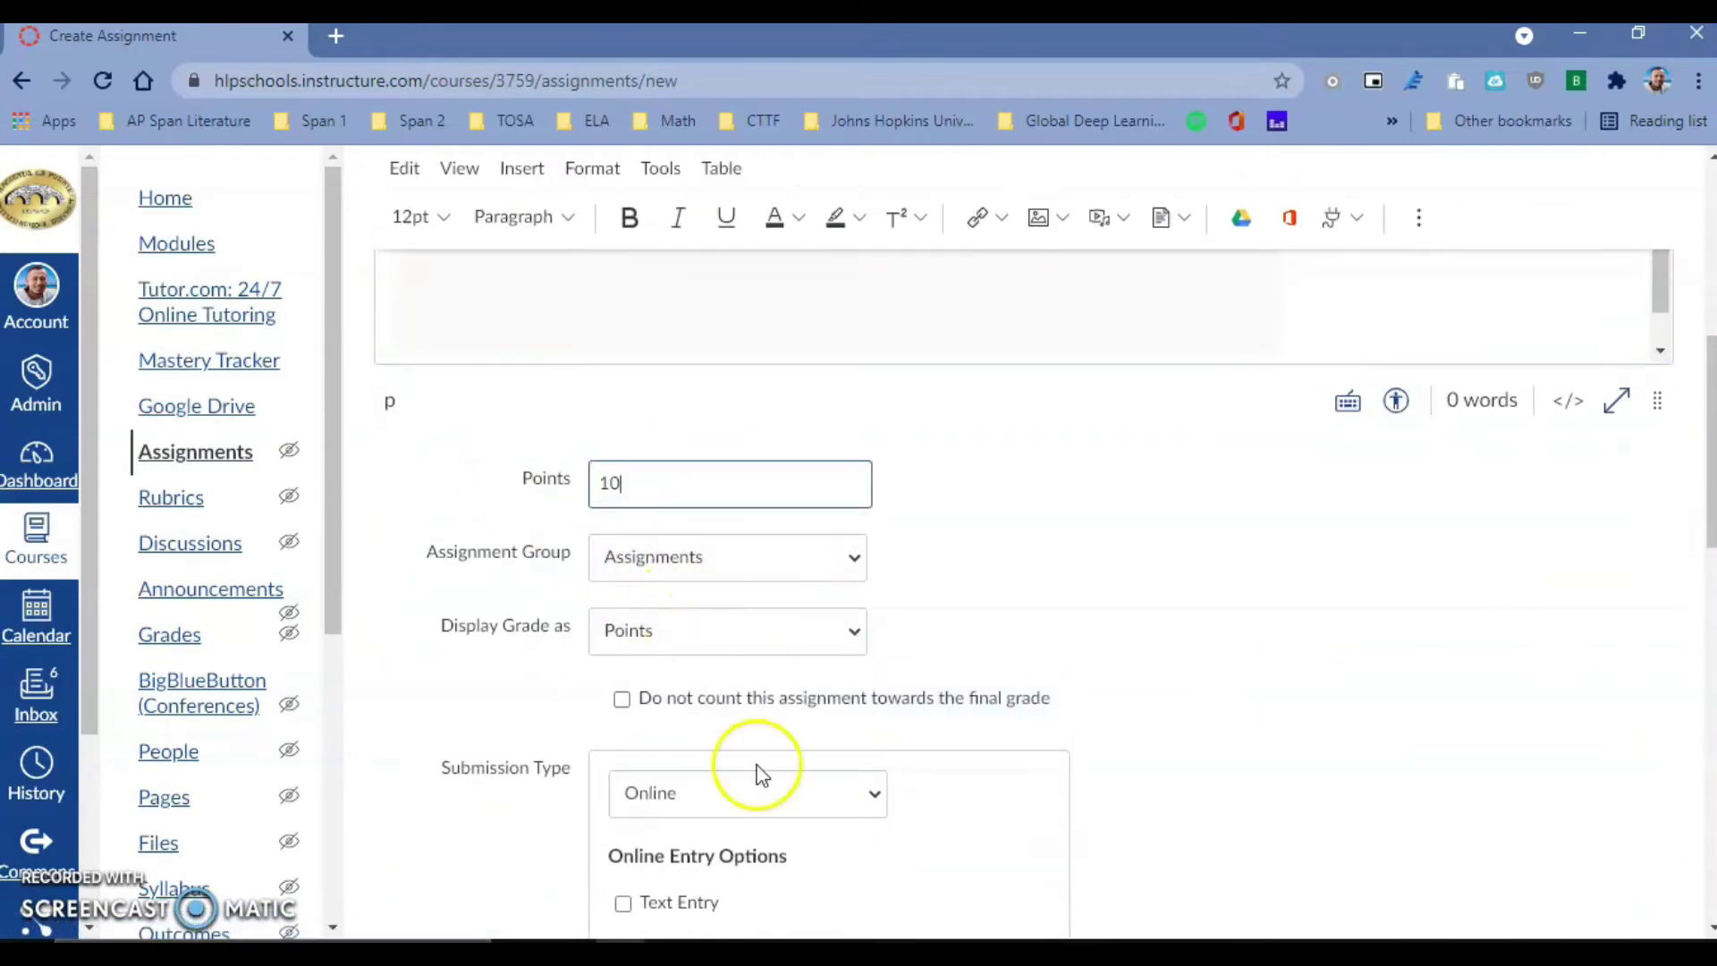
- Set the submission type to External Tool and pick Microsoft OneDrive as the tool
left_click(787, 795)
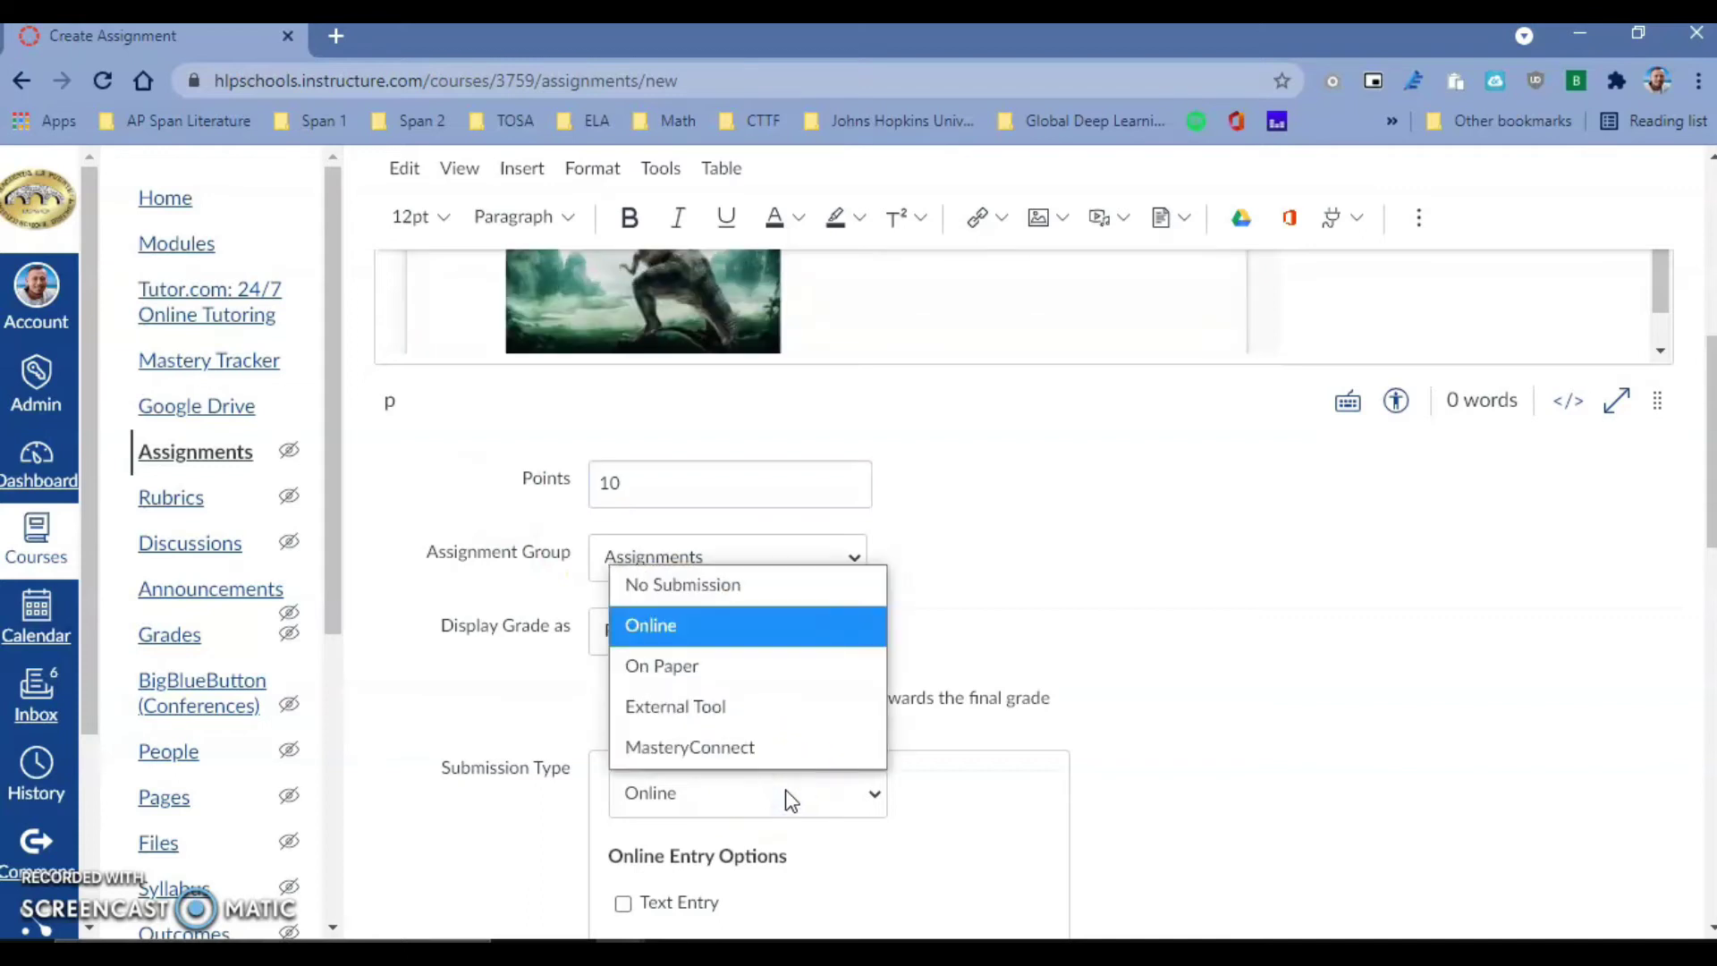
left_click(761, 711)
left_click(760, 711)
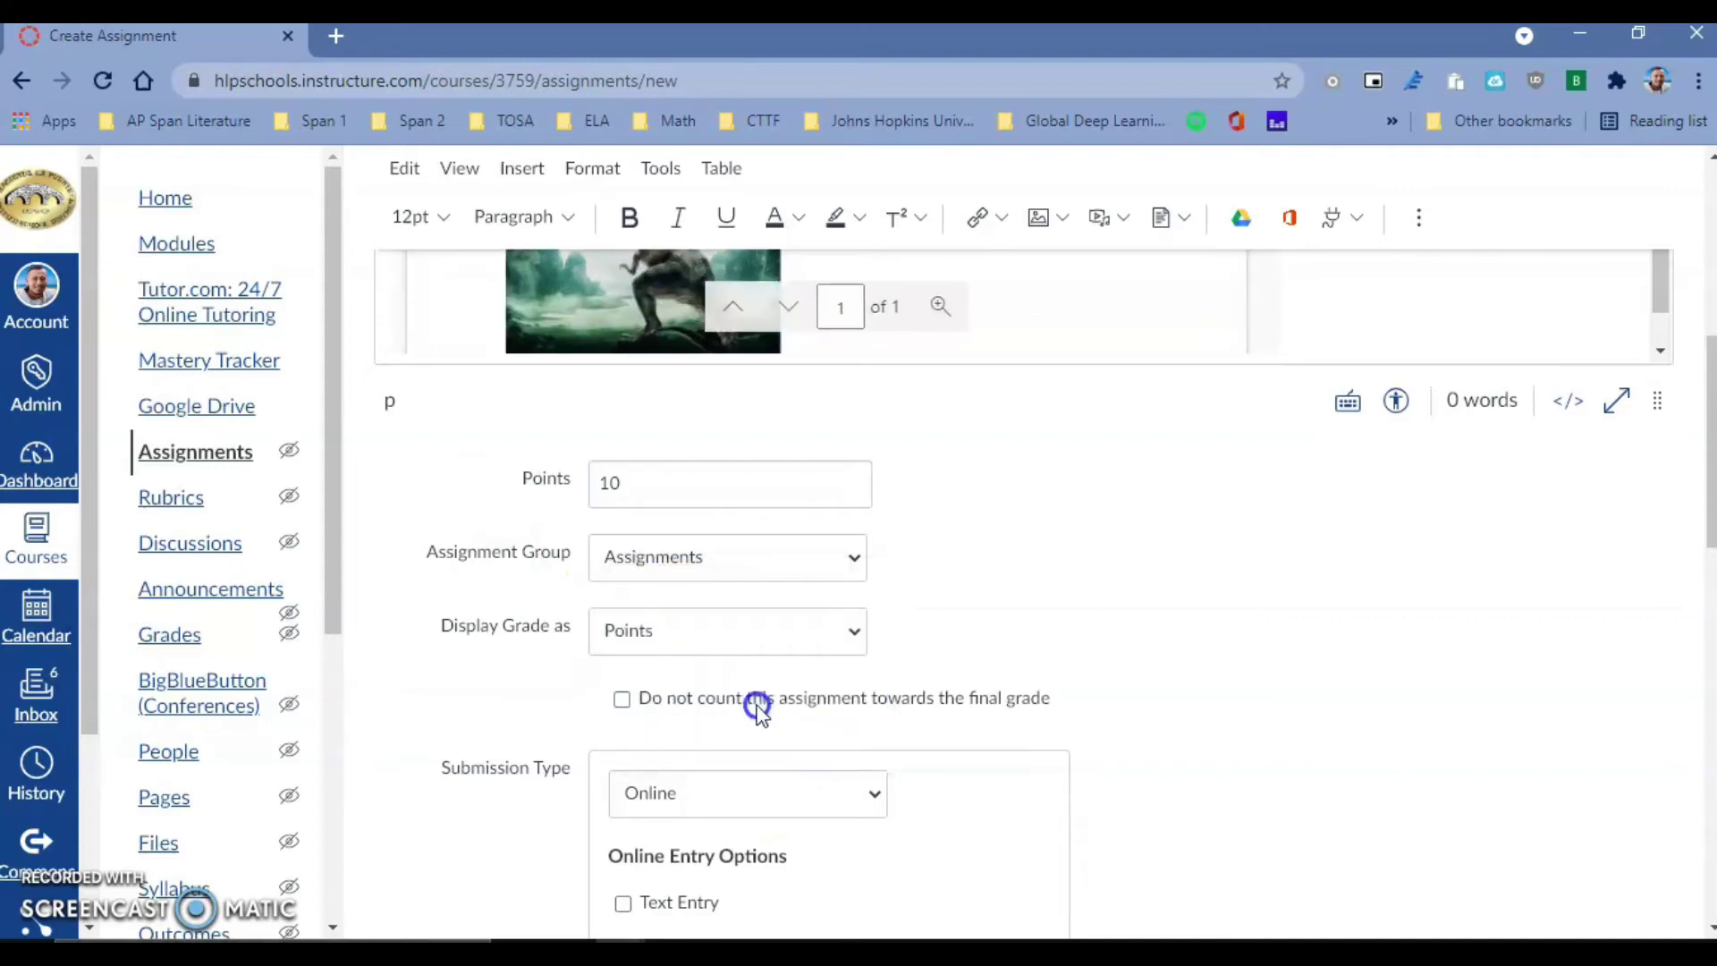
scroll(805, 716, "down", 3)
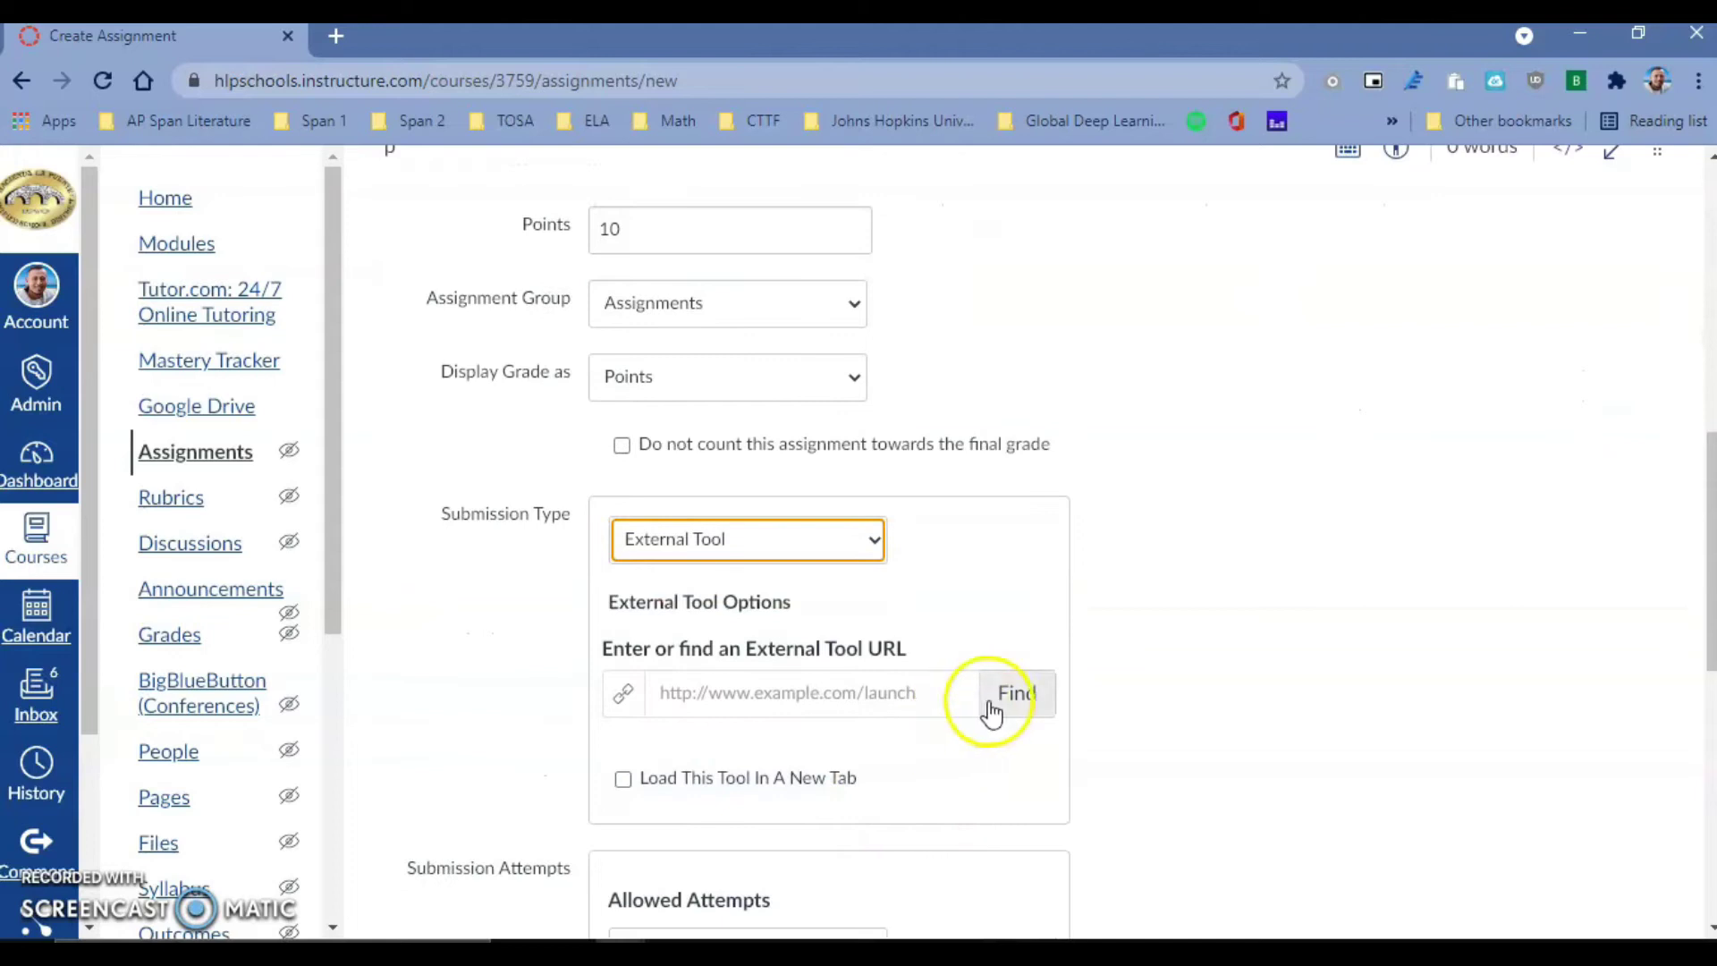
left_click(991, 702)
scroll(864, 611, "down", 8)
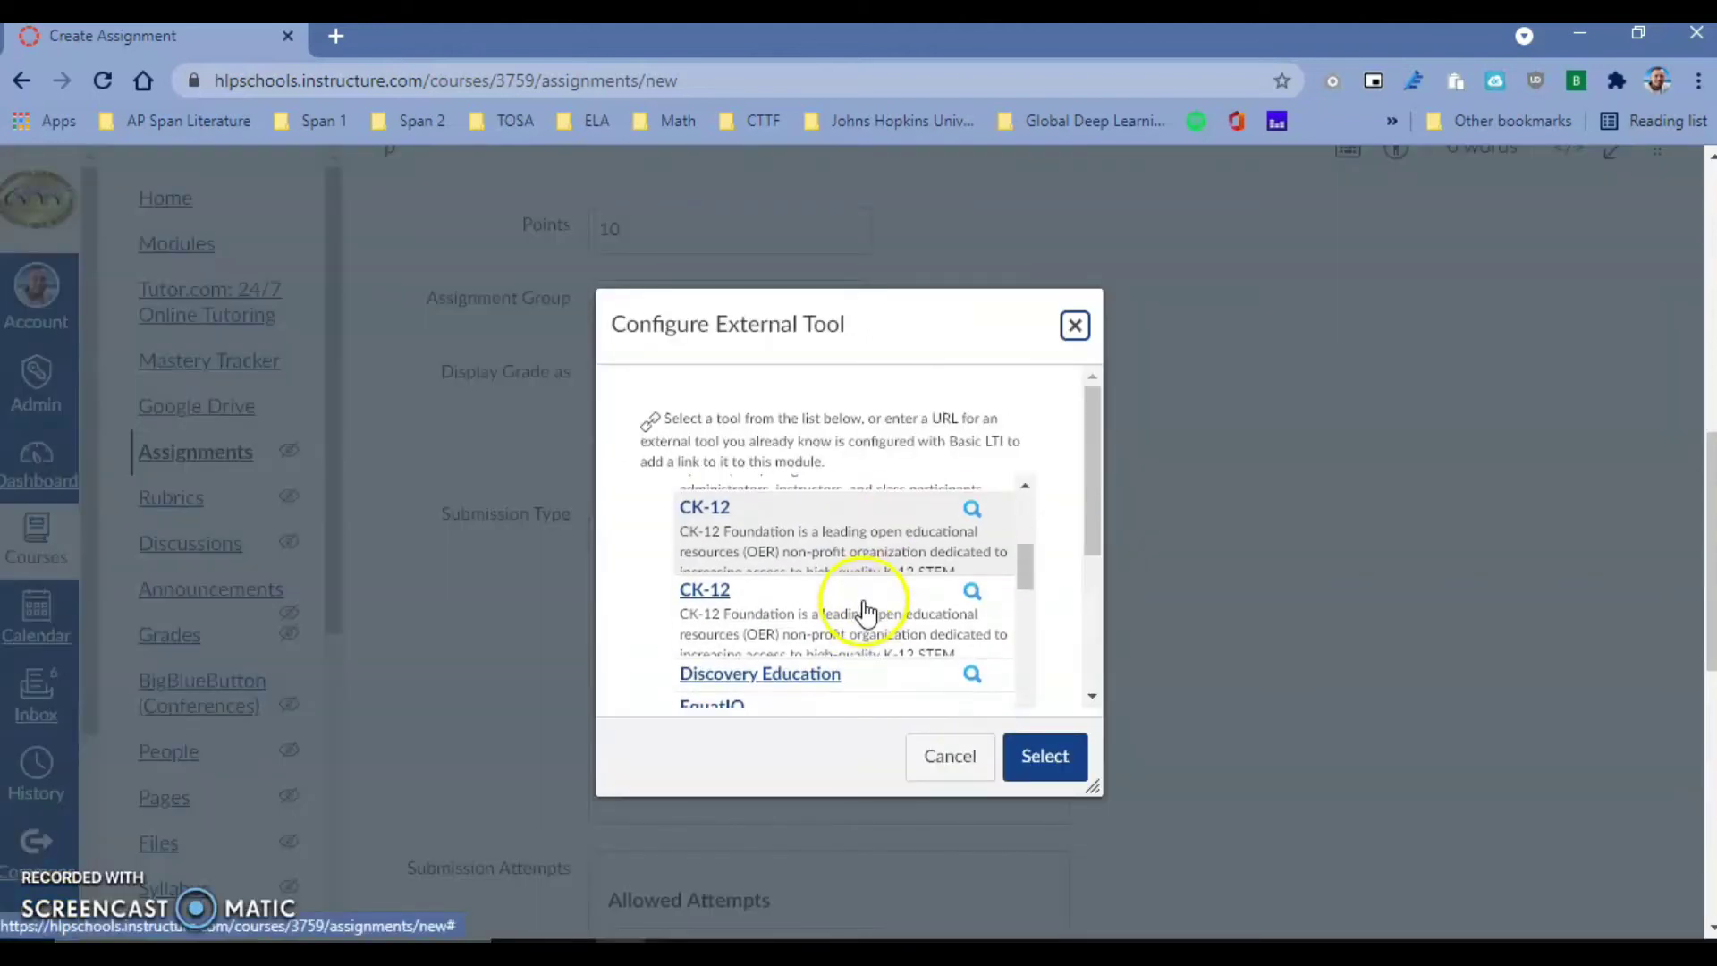
scroll(880, 636, "down", 6)
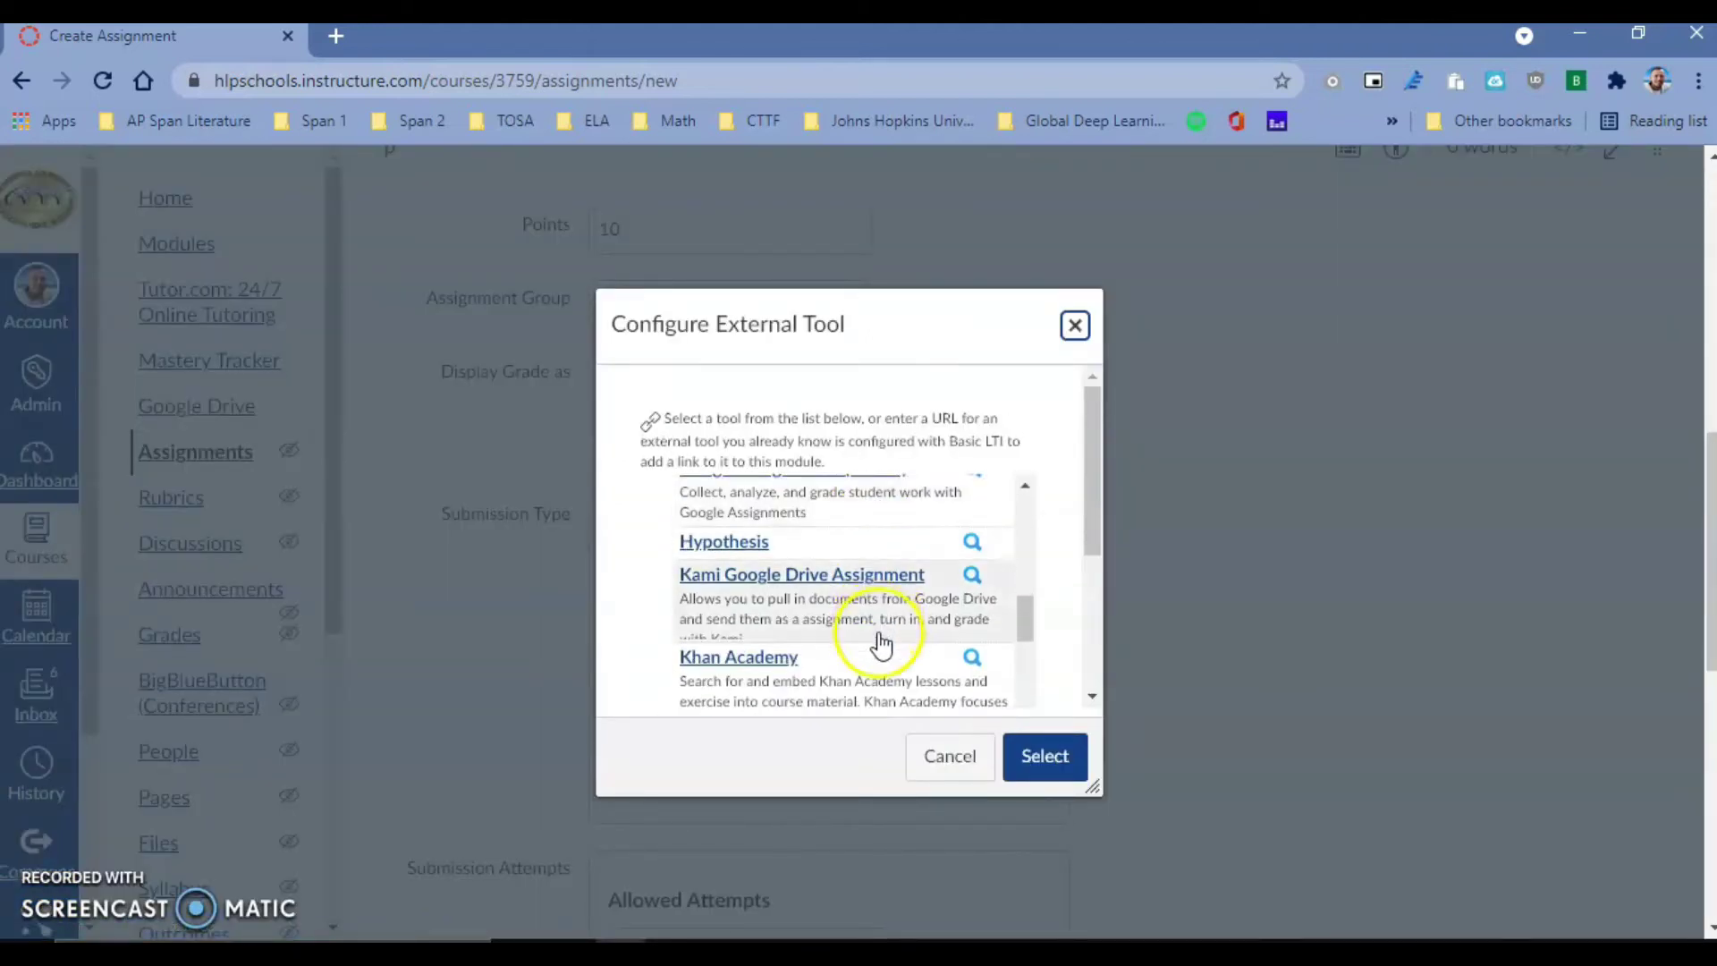
left_click(819, 601)
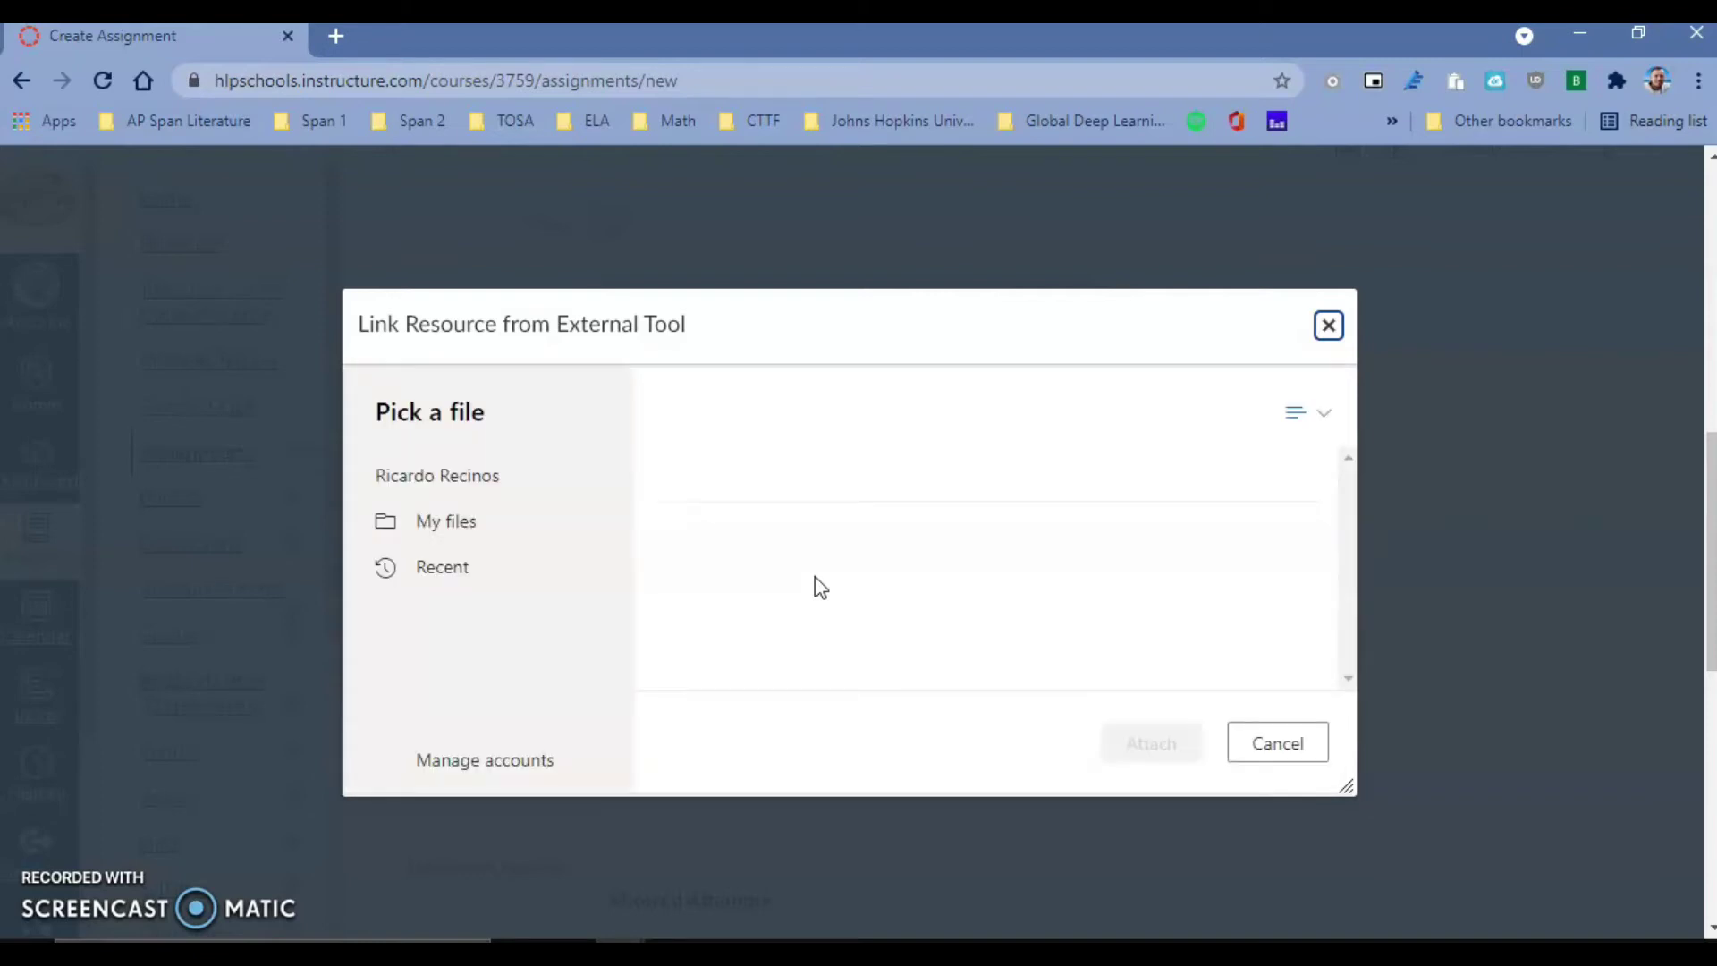
- Attach Canvas PD Assighments.docx from the OneDrive My files > Canvas folder
left_click(894, 587)
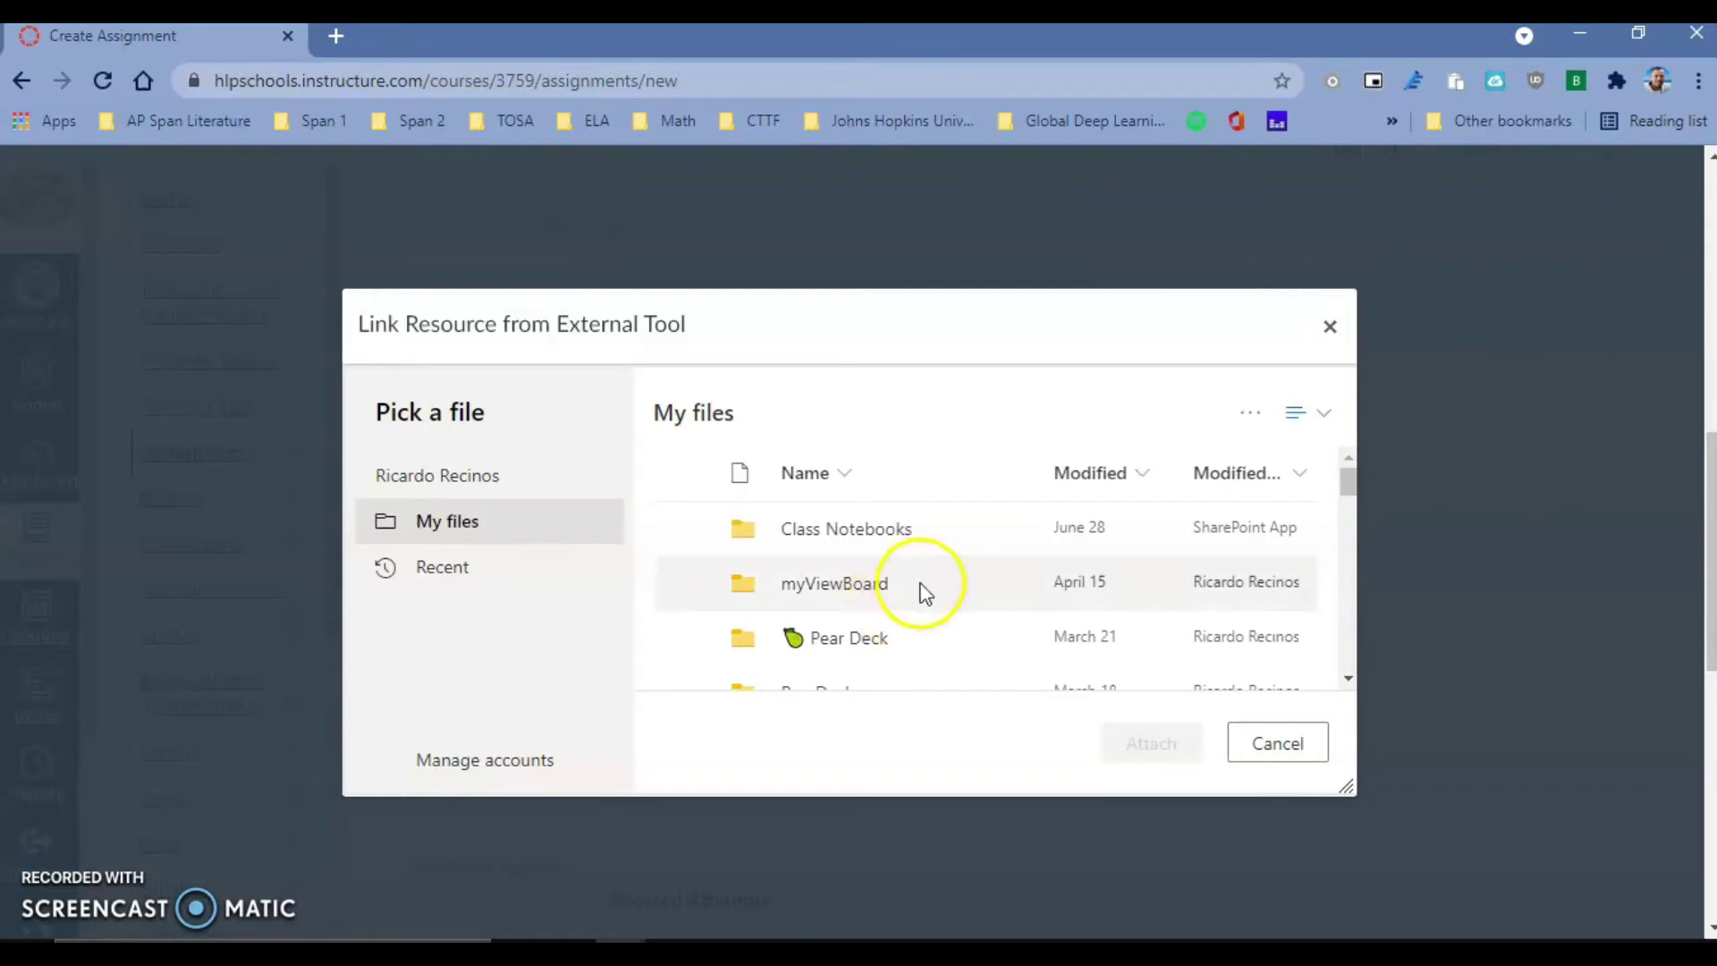
scroll(935, 586, "down", 3)
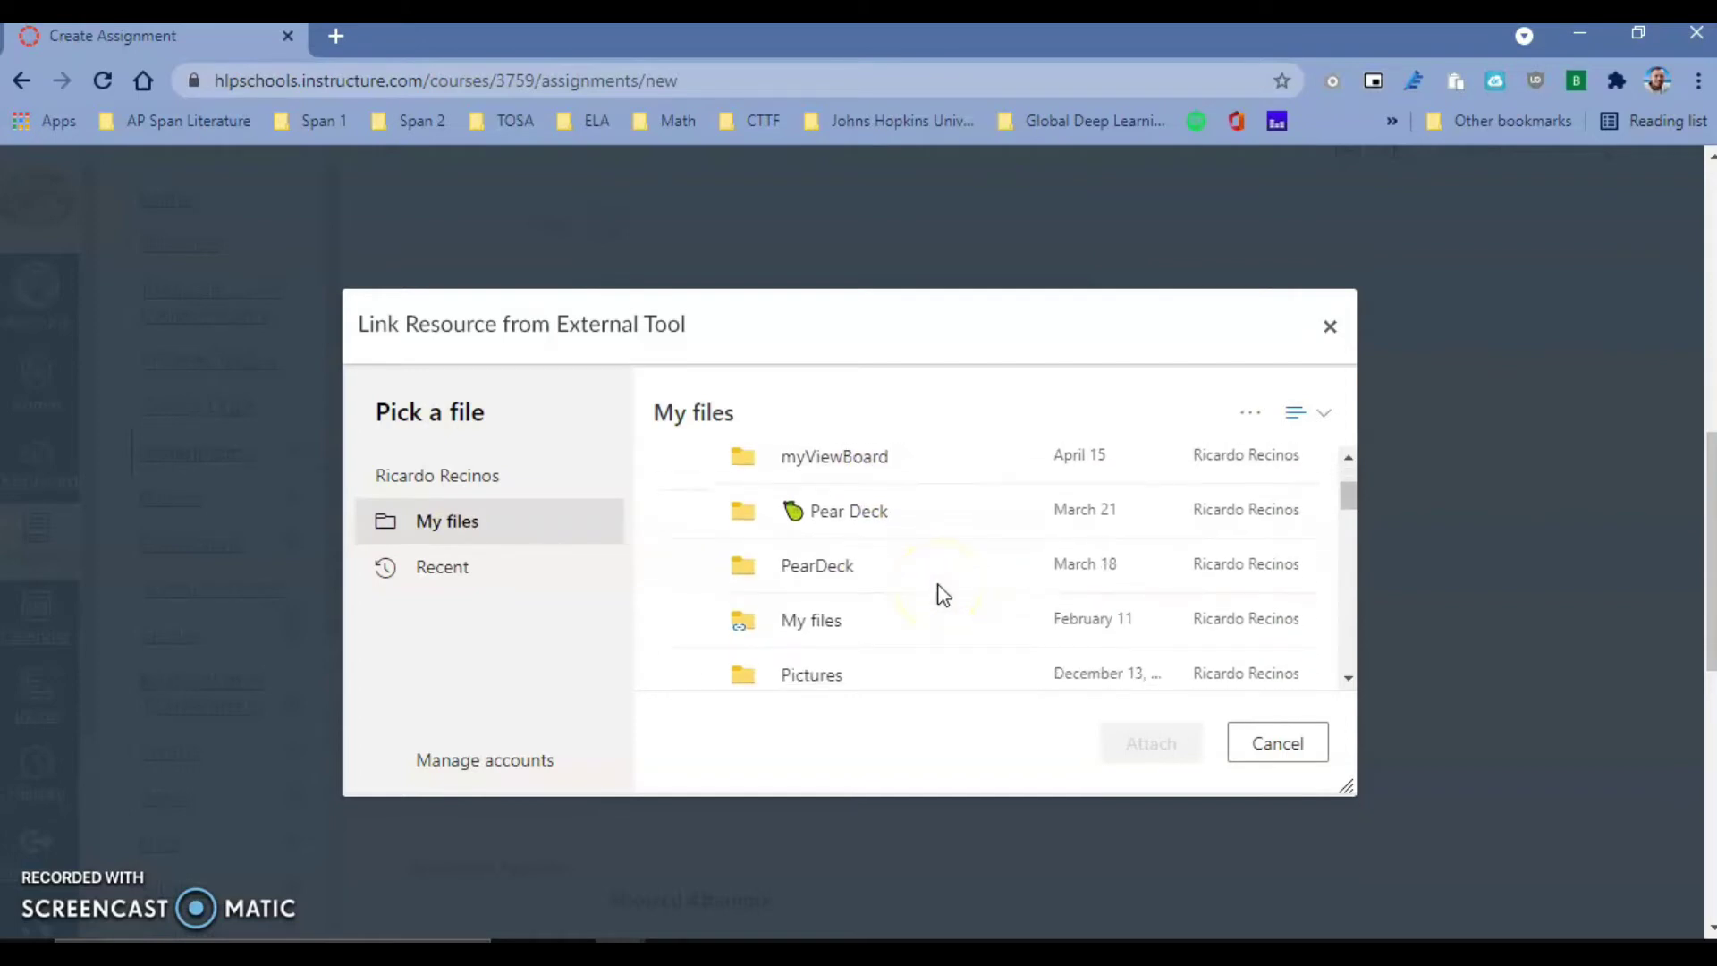
scroll(939, 593, "down", 2)
left_click(806, 523)
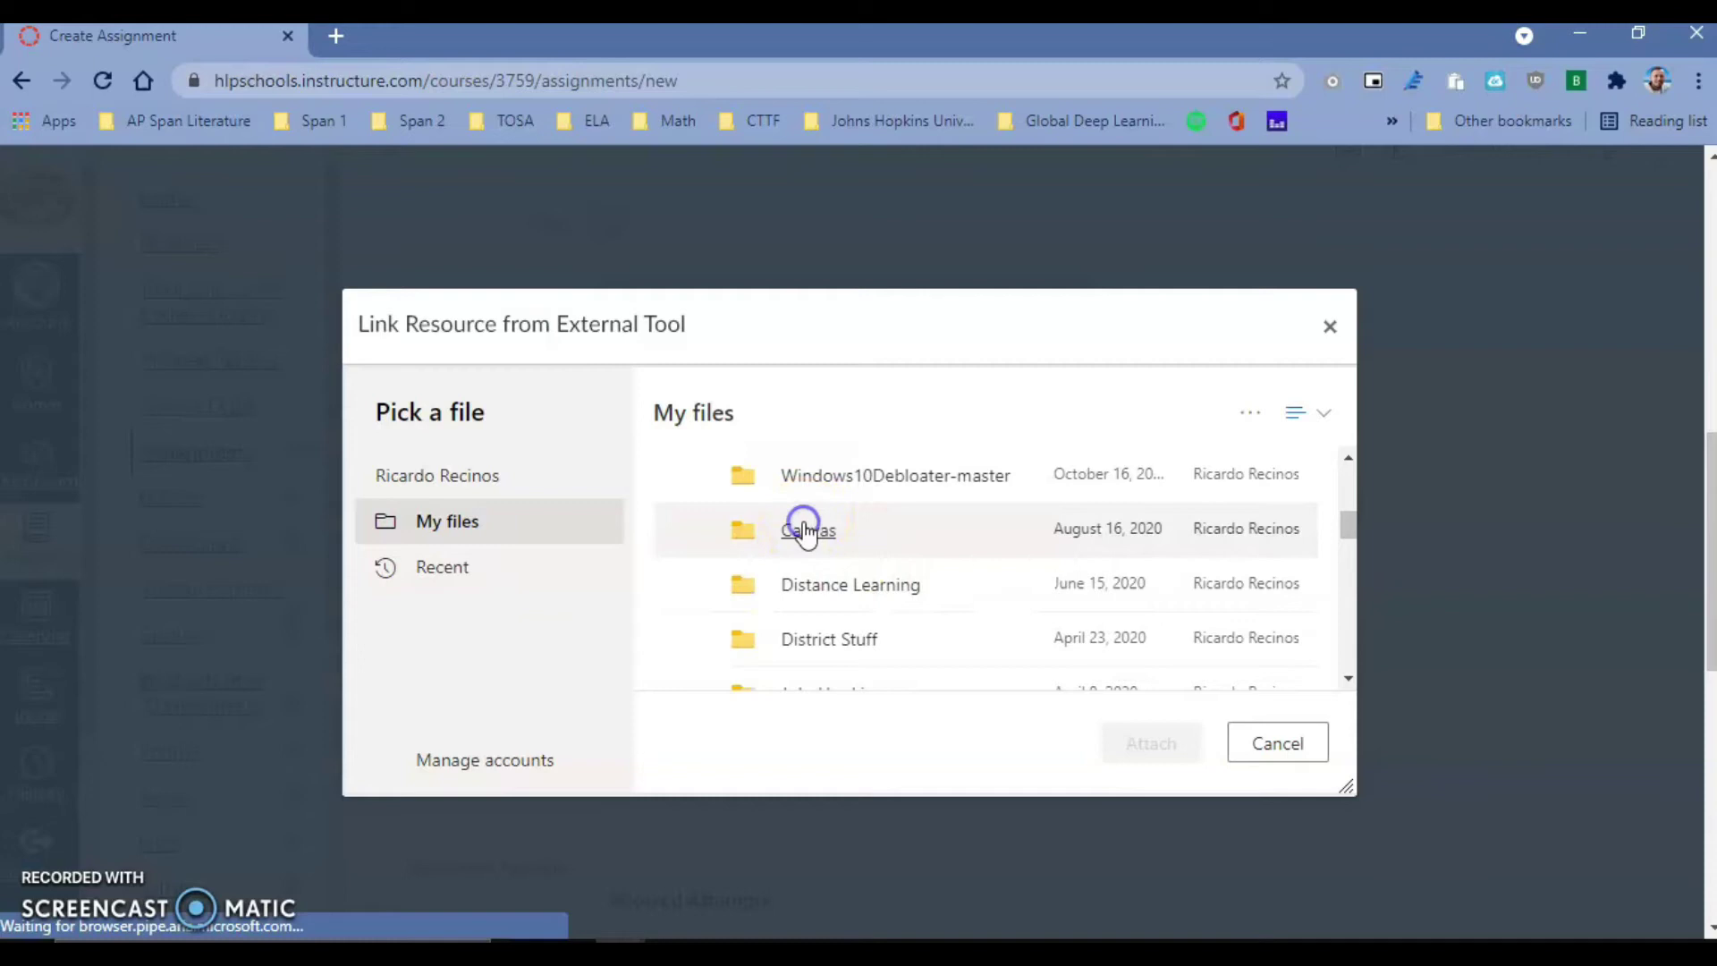
left_click(922, 517)
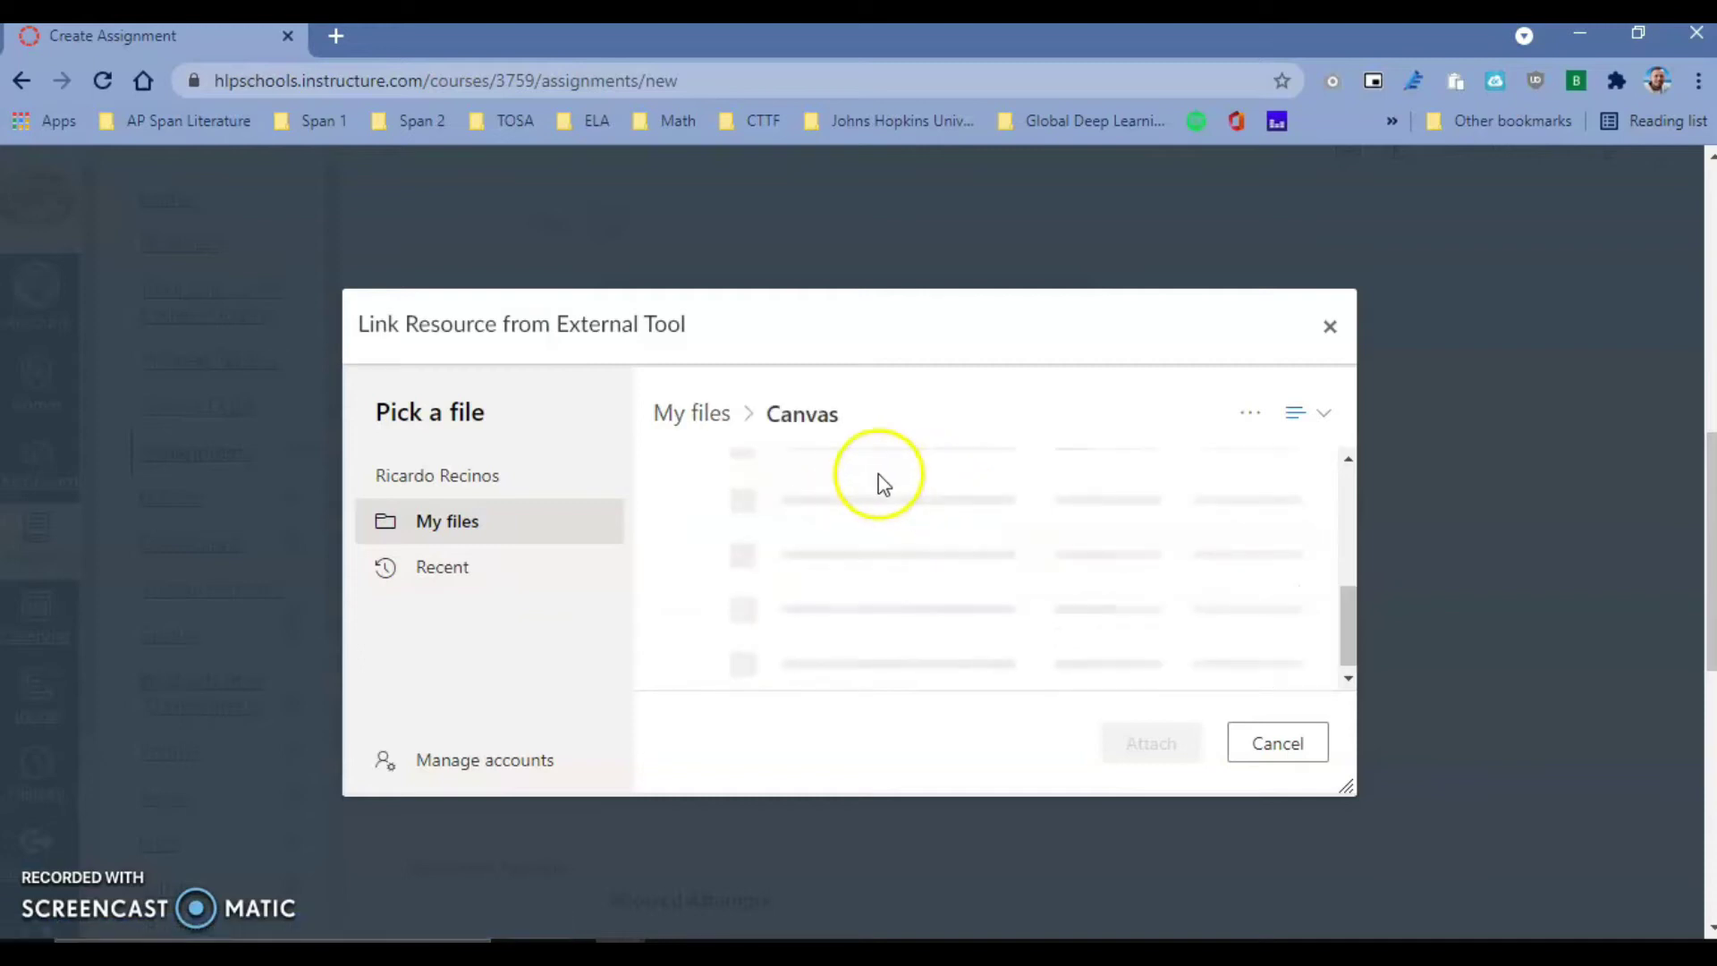
scroll(921, 555, "down", 5)
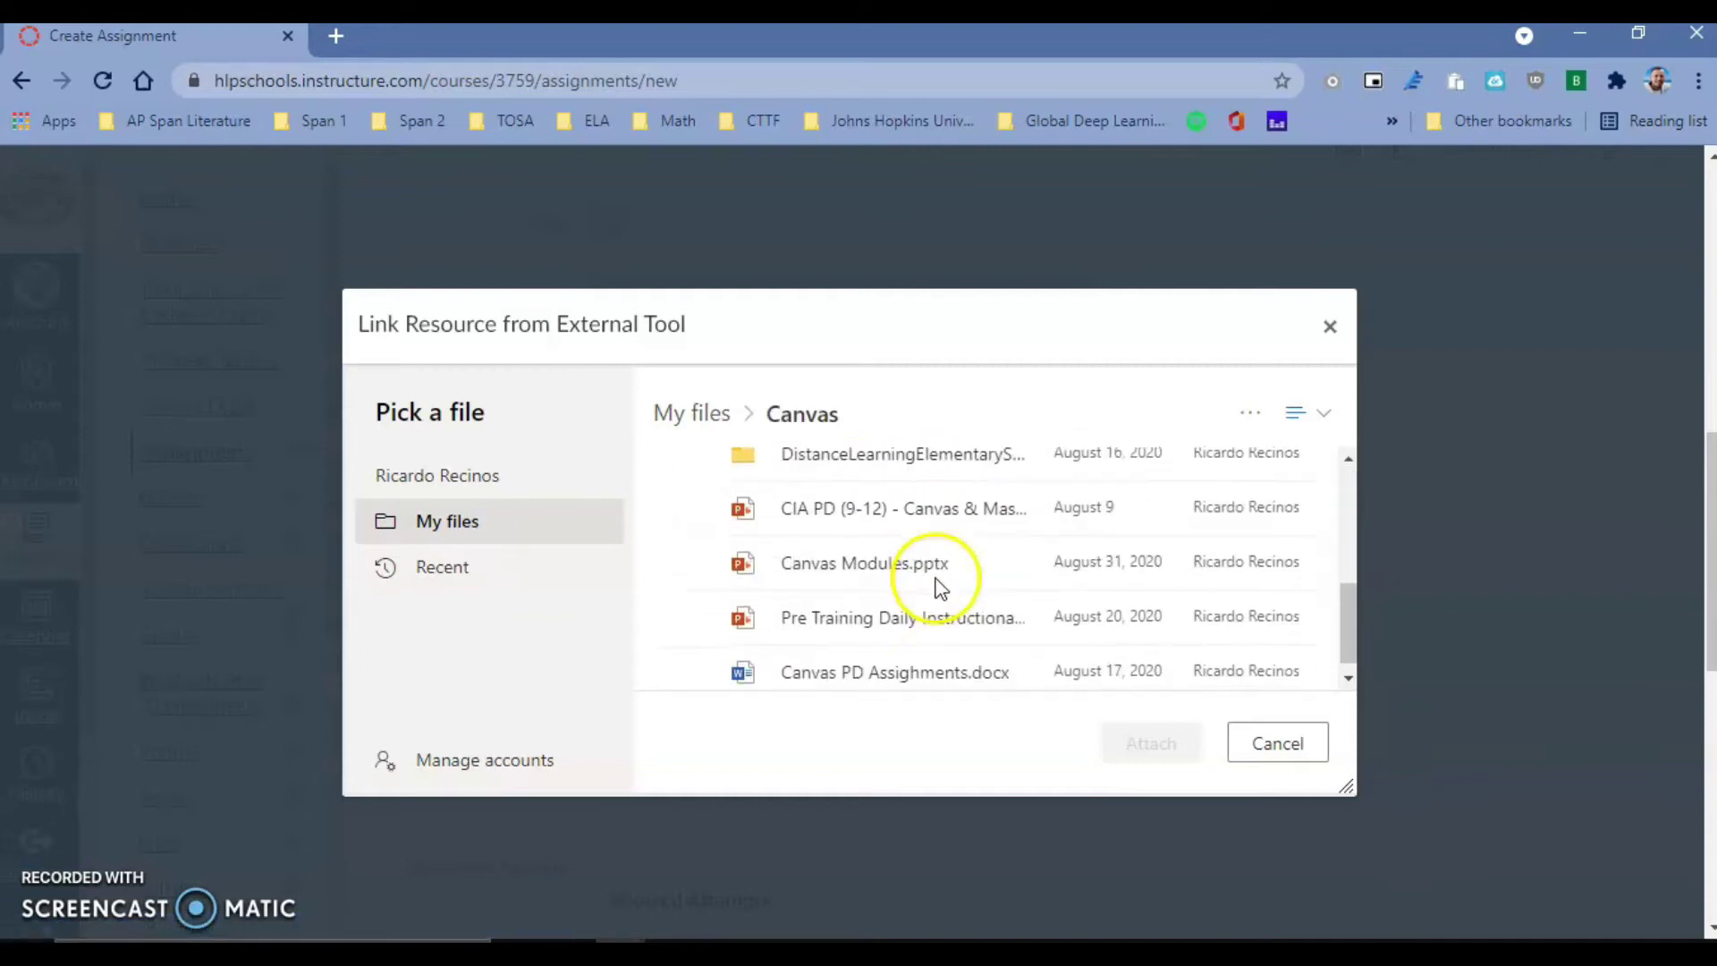
mouse_move(943, 609)
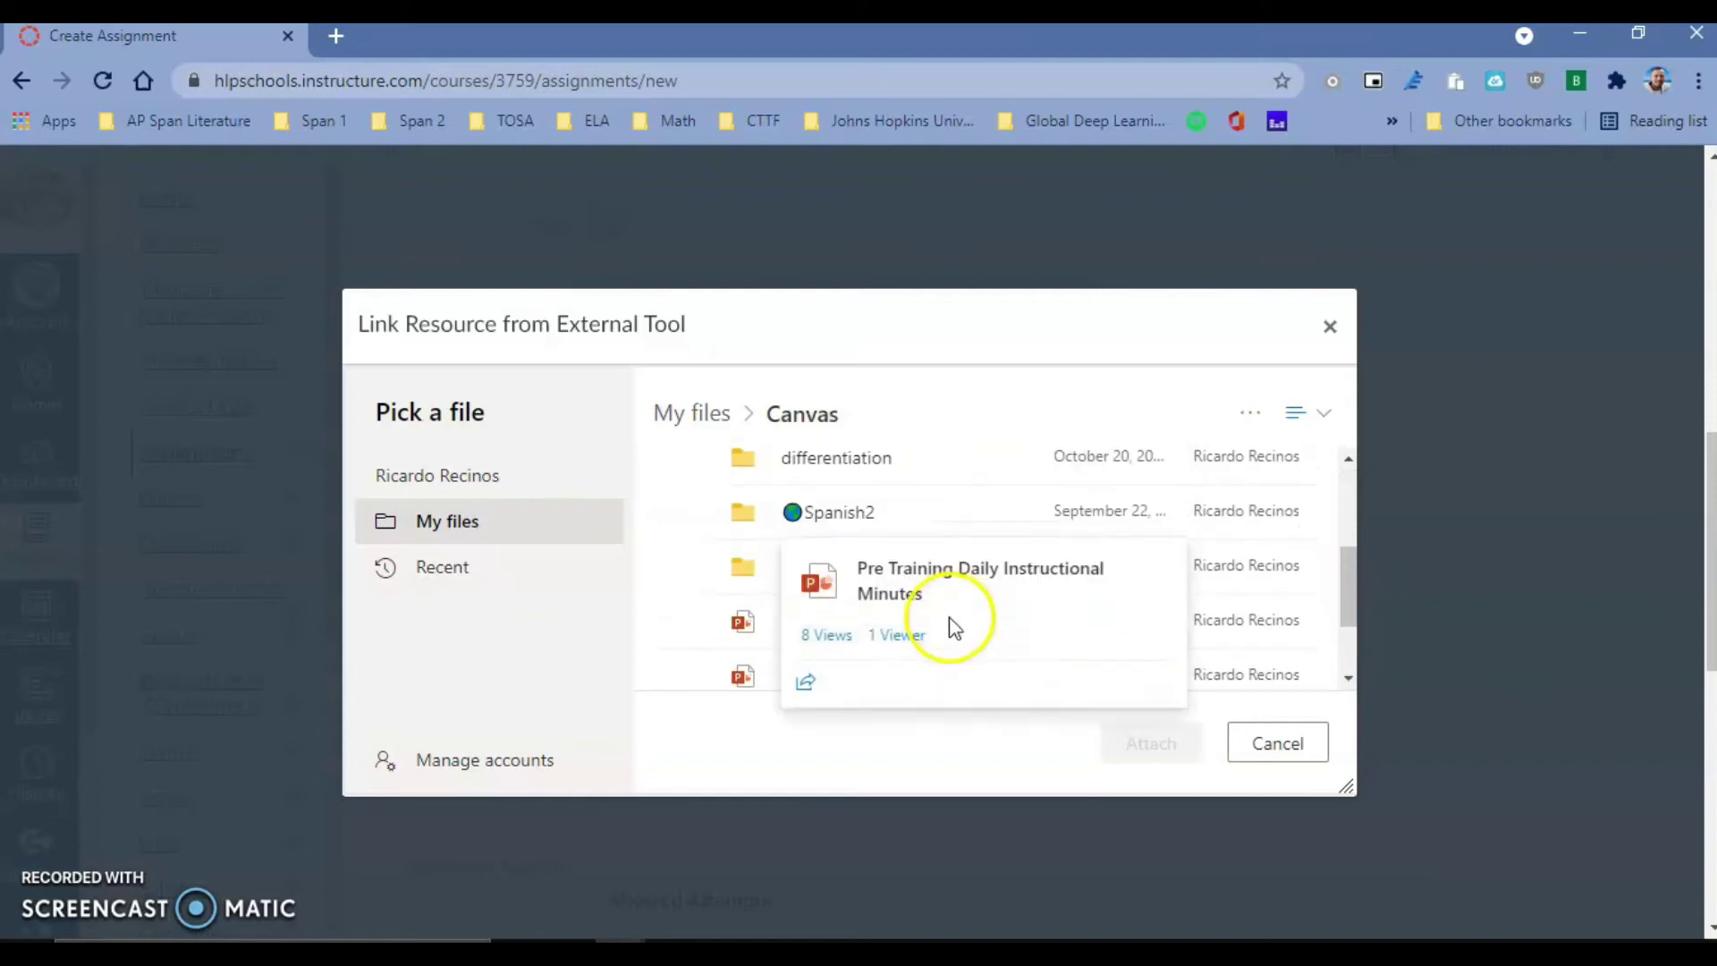
scroll(901, 582, "up", 5)
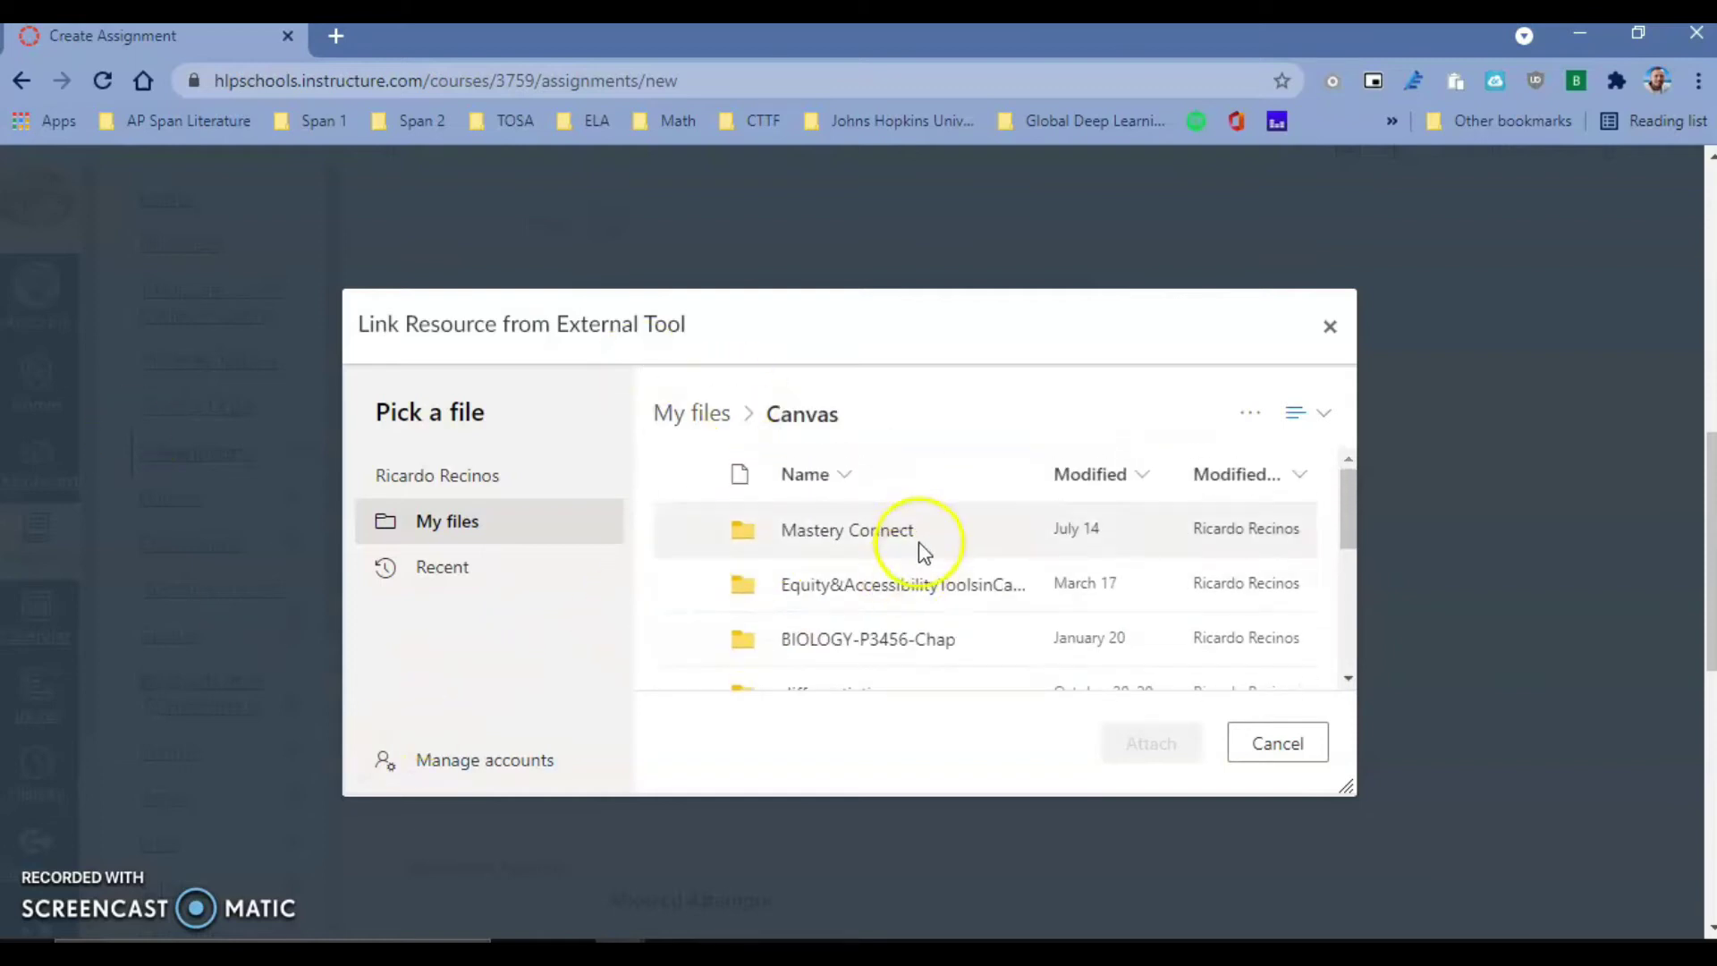
scroll(955, 581, "down", 2)
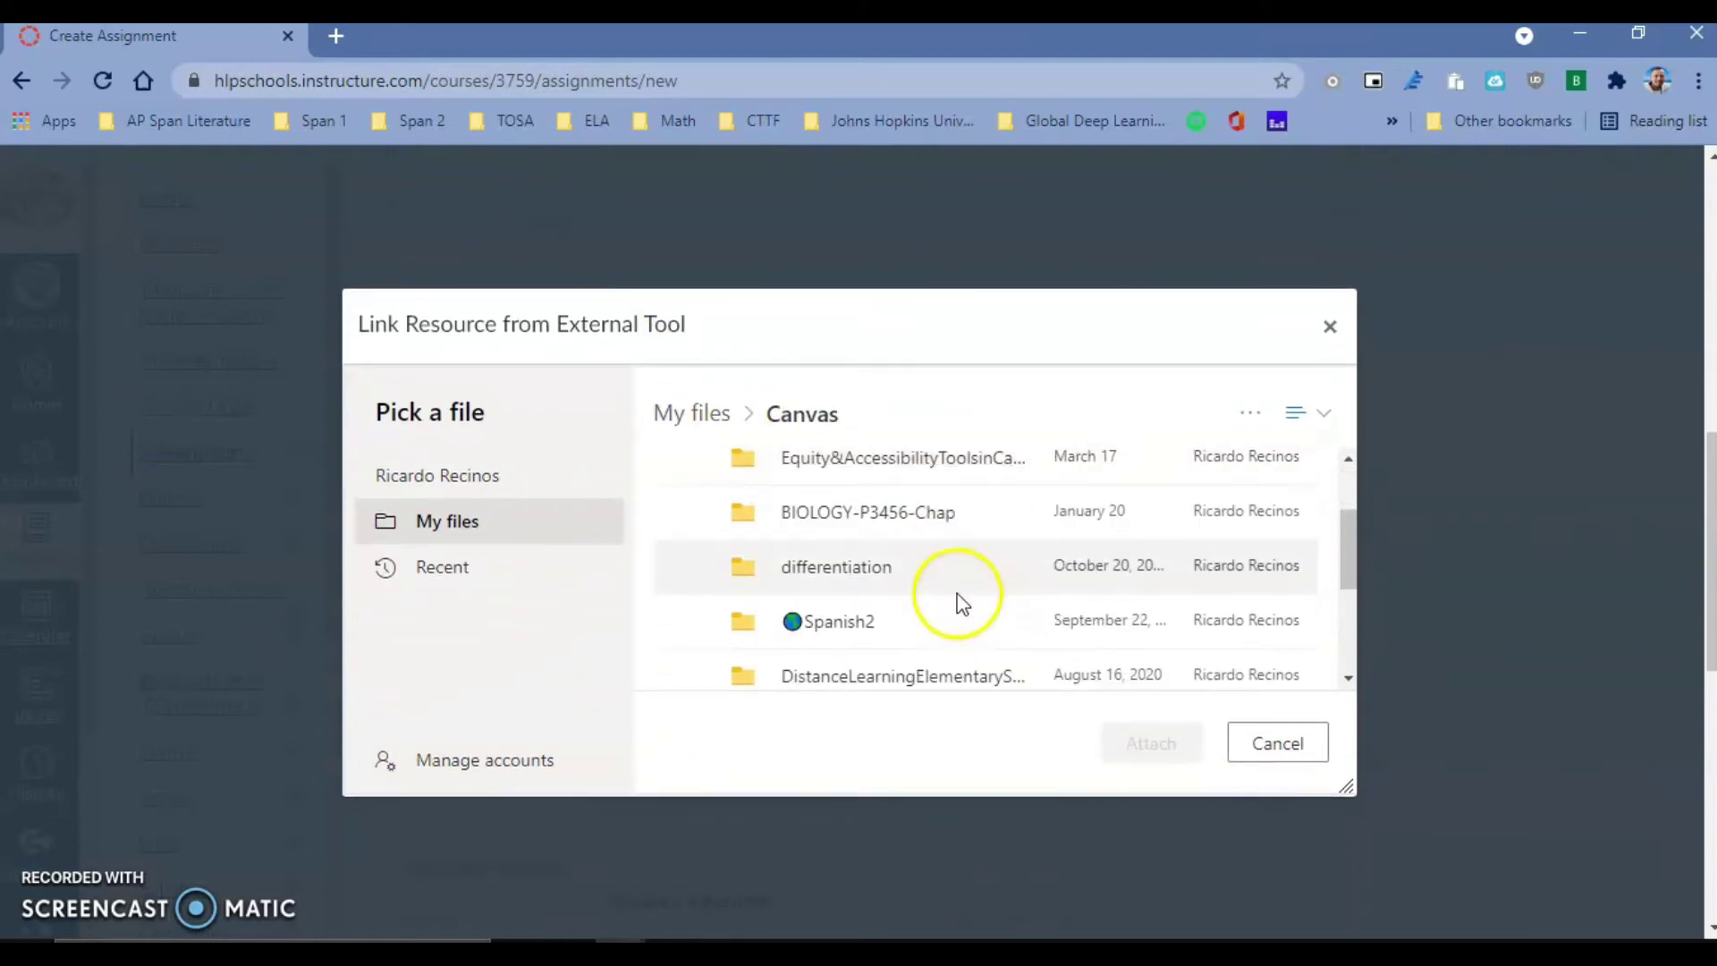
scroll(963, 602, "down", 2)
scroll(961, 602, "down", 2)
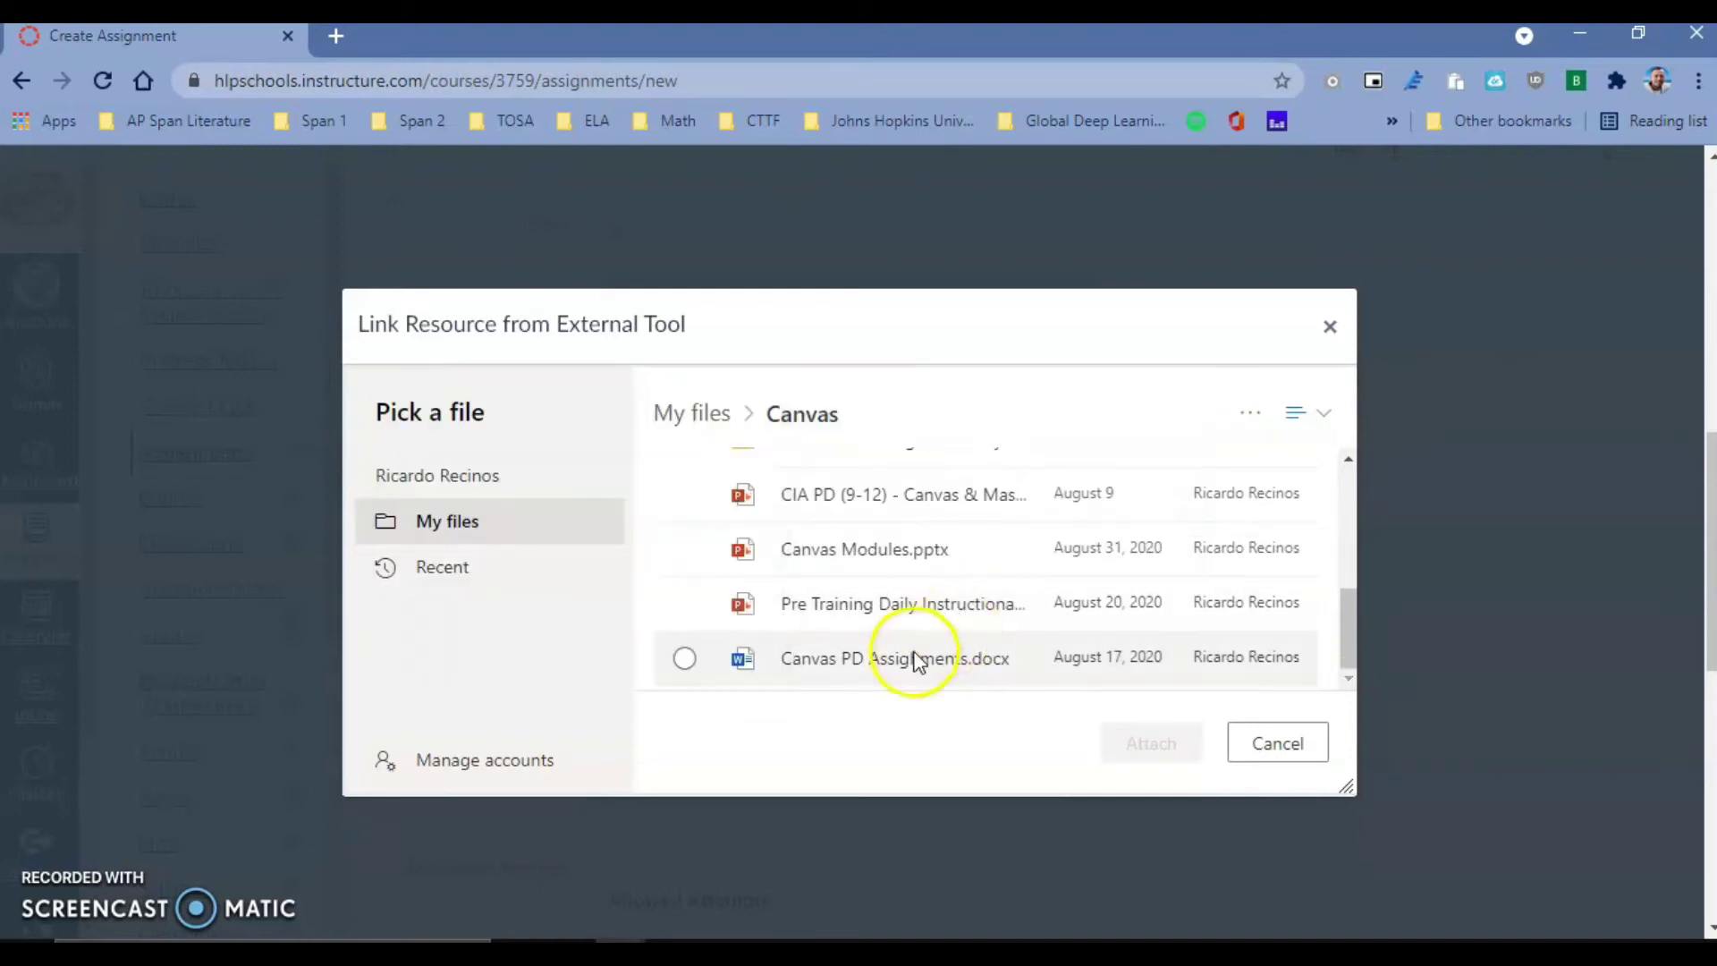
mouse_move(893, 661)
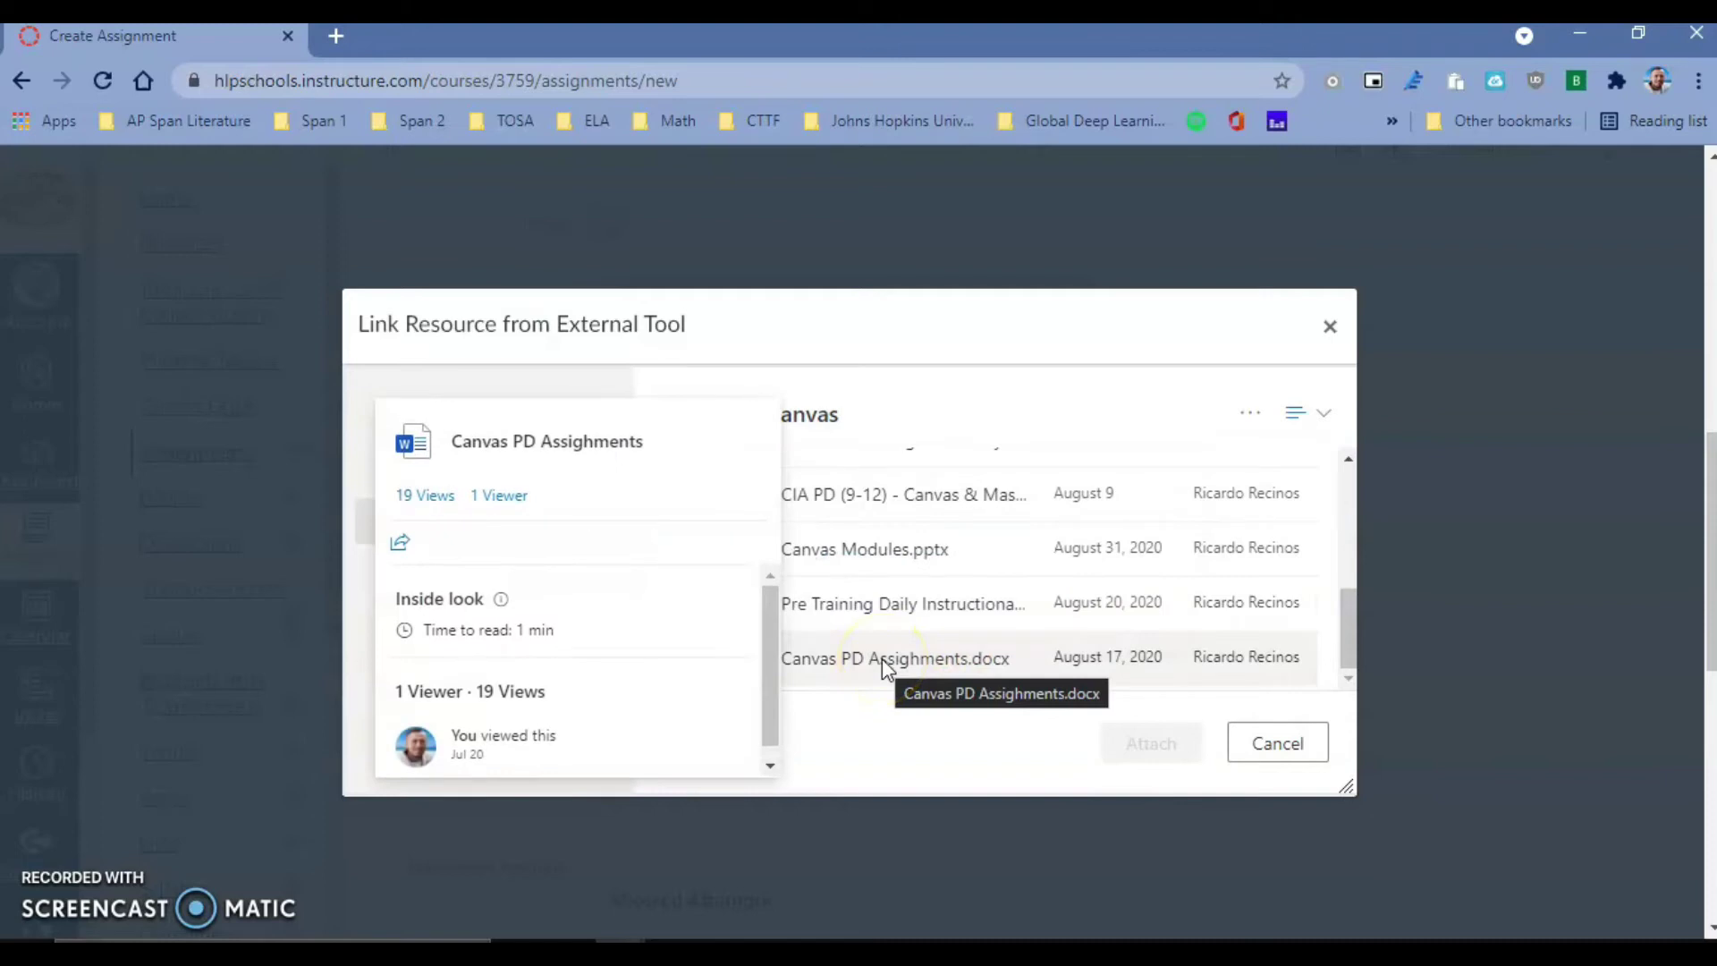
left_click(883, 662)
left_click(1169, 742)
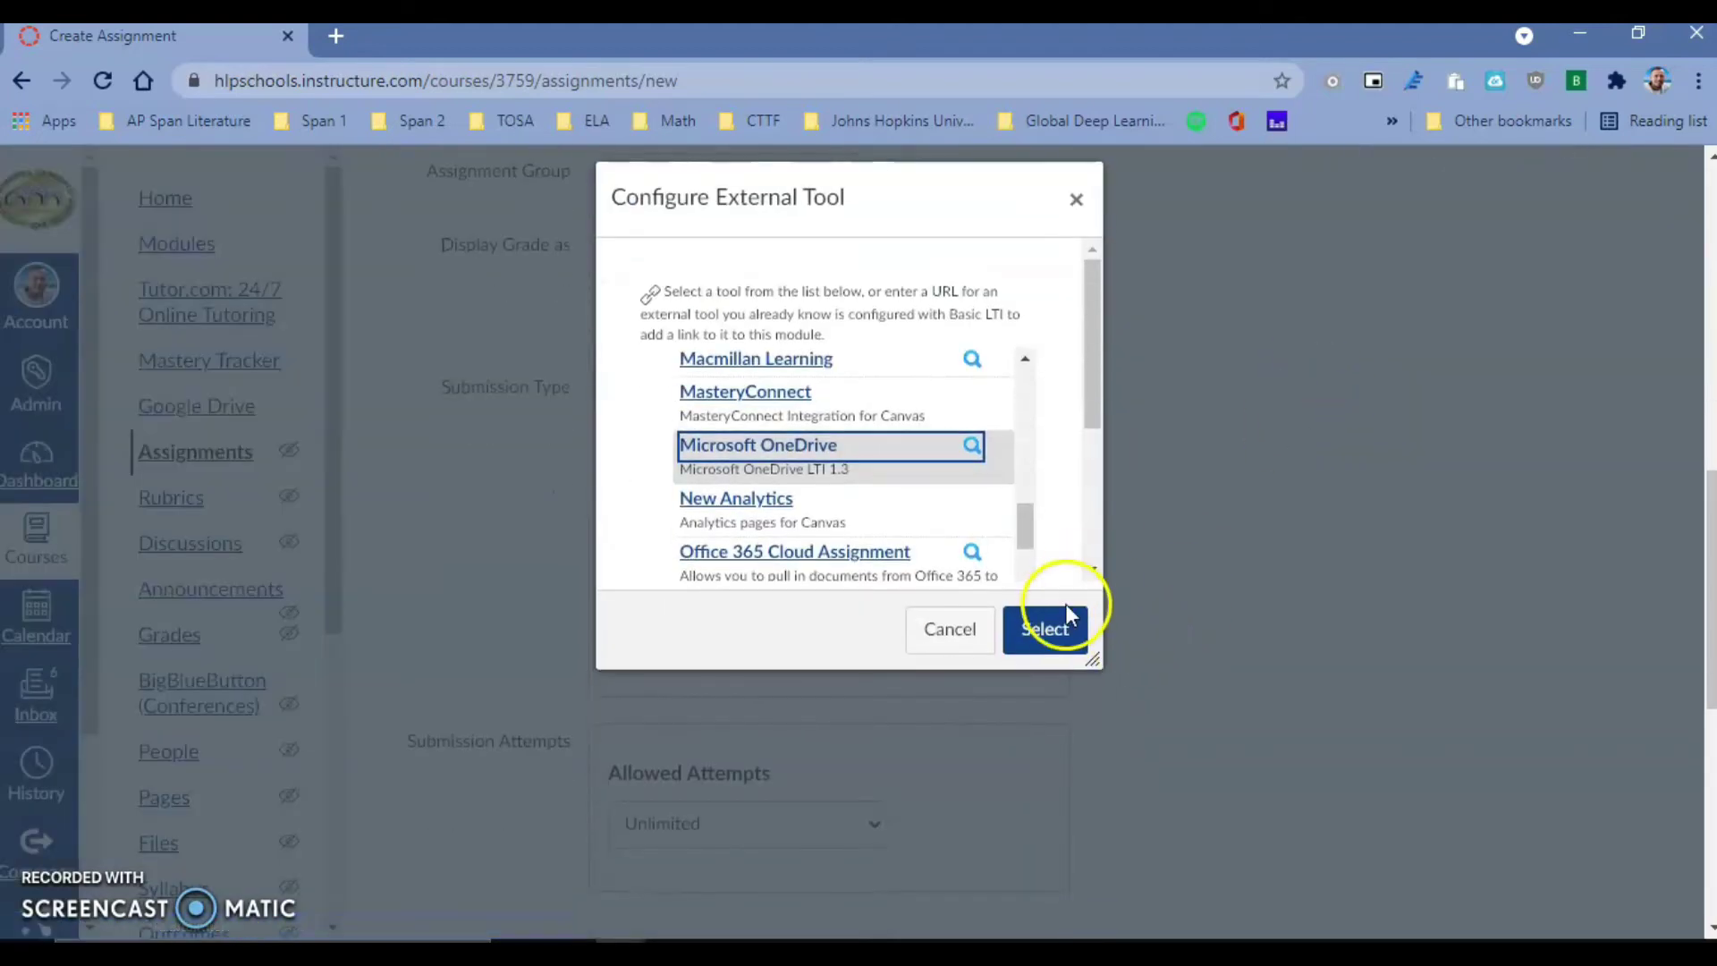
- Confirm Microsoft OneDrive as the assignment's submission tool
left_click(1055, 617)
scroll(1064, 626, "down", 4)
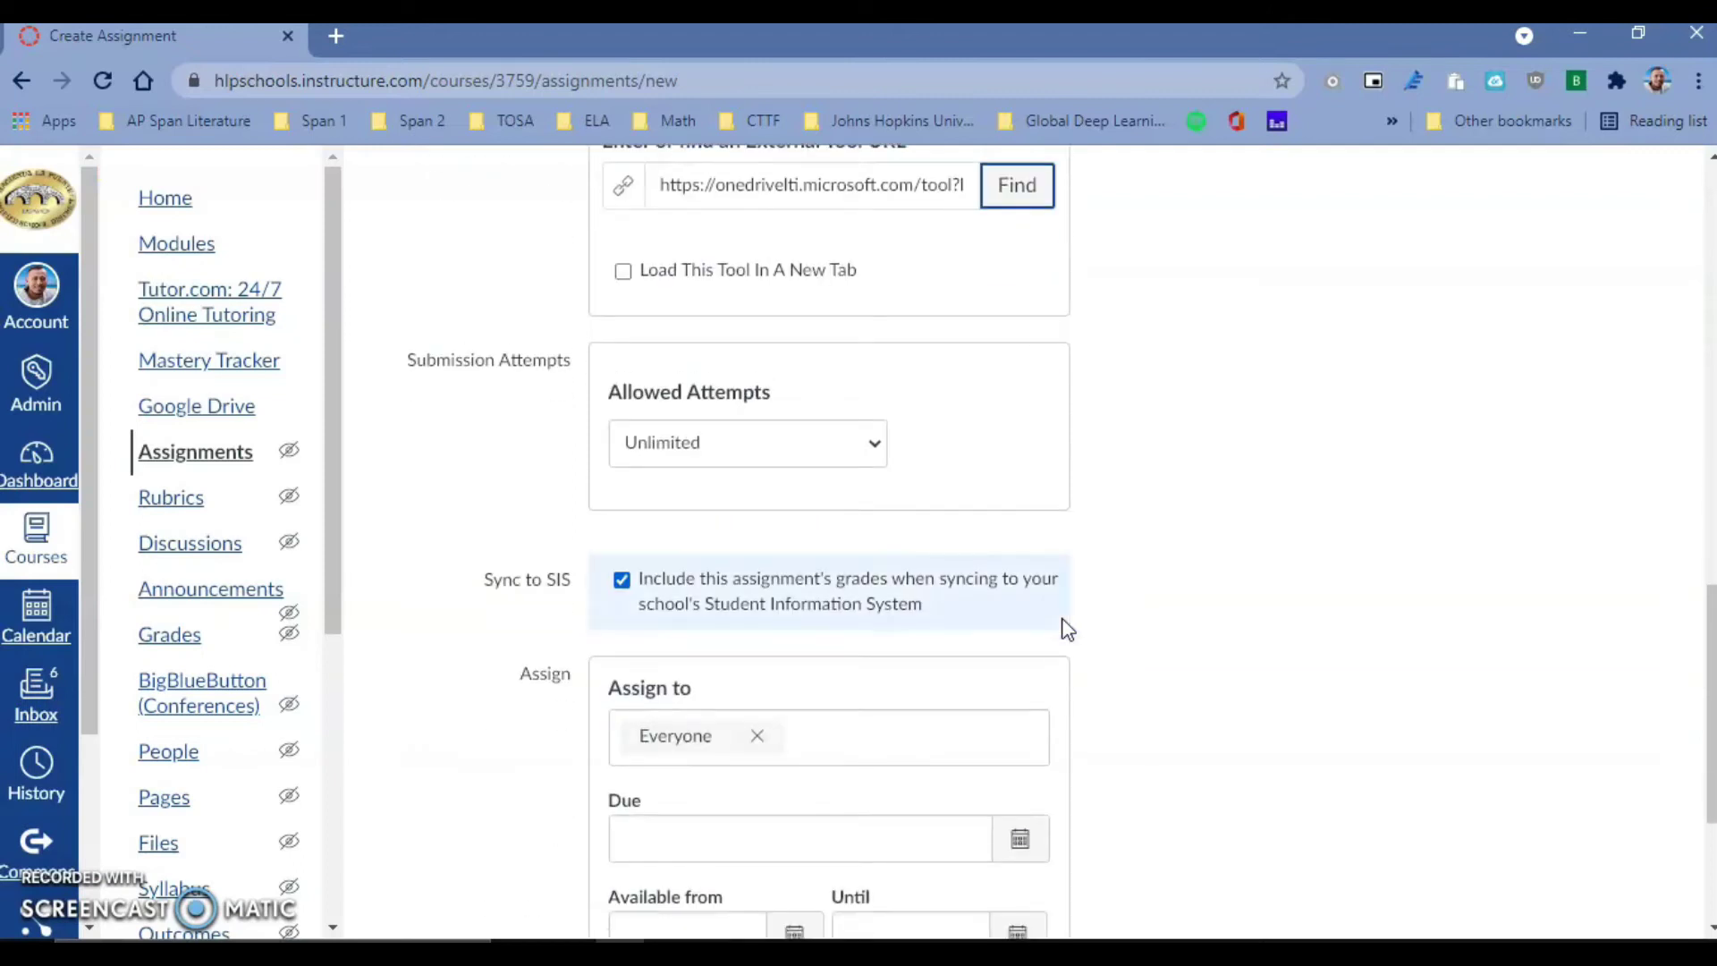
scroll(1064, 626, "down", 3)
- Set Due and Until dates to October 29, then save and publish the assignment
left_click(1023, 534)
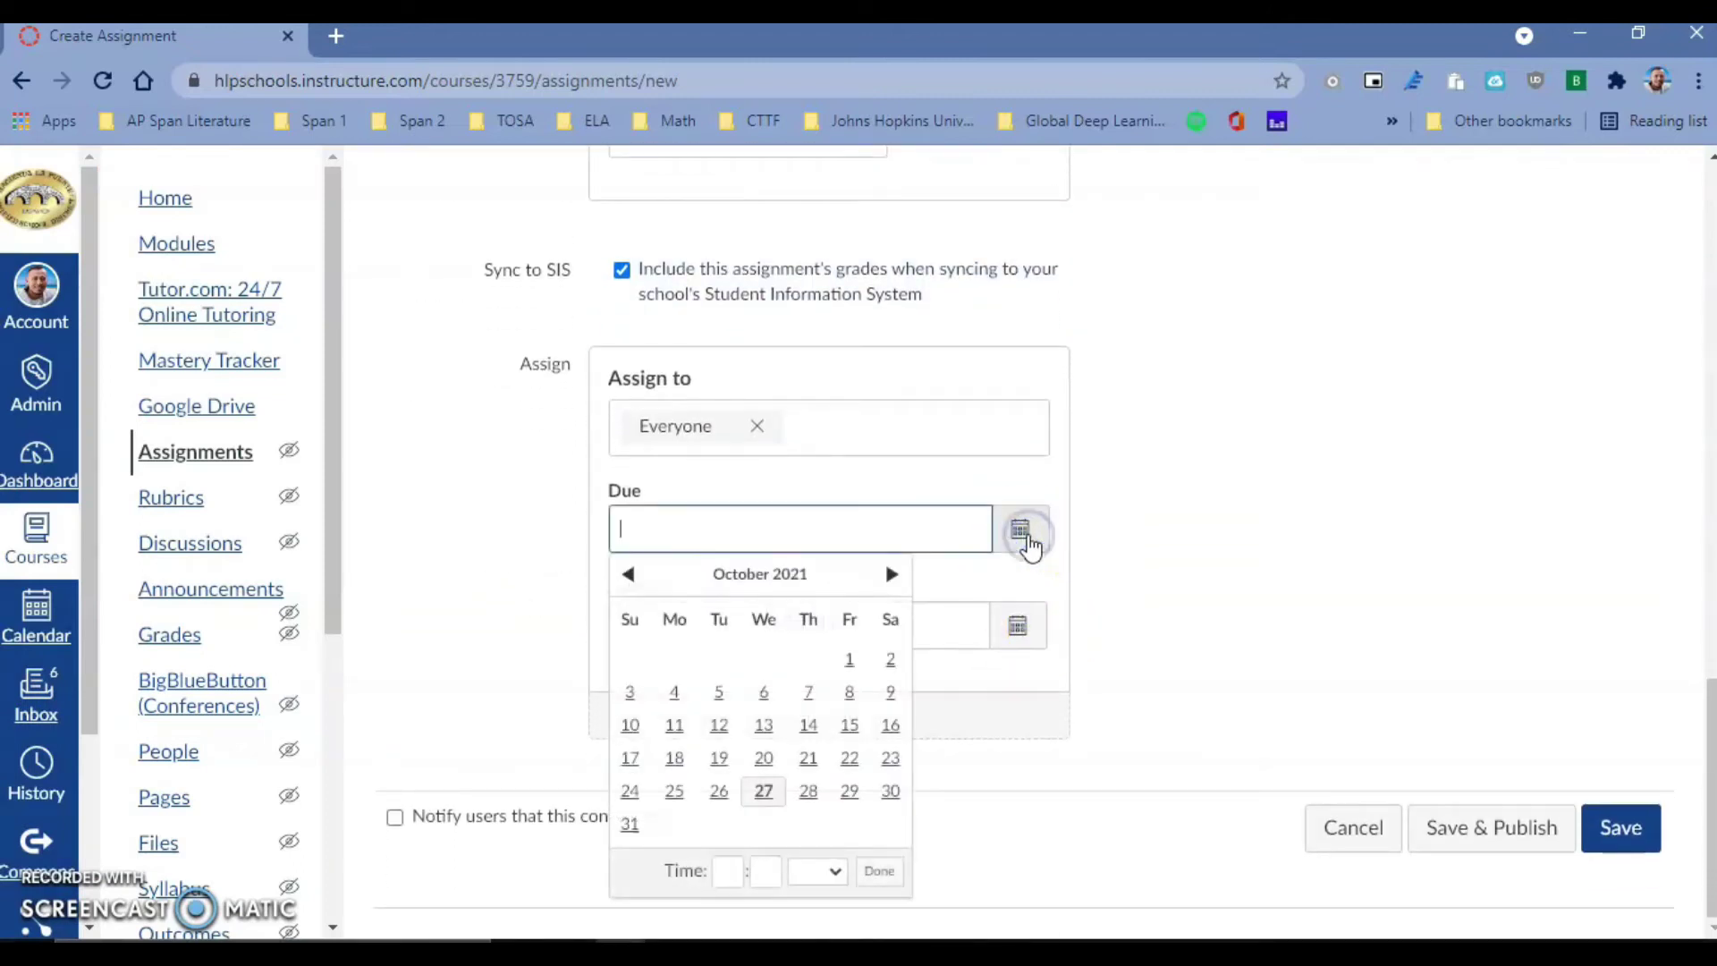
left_click(850, 791)
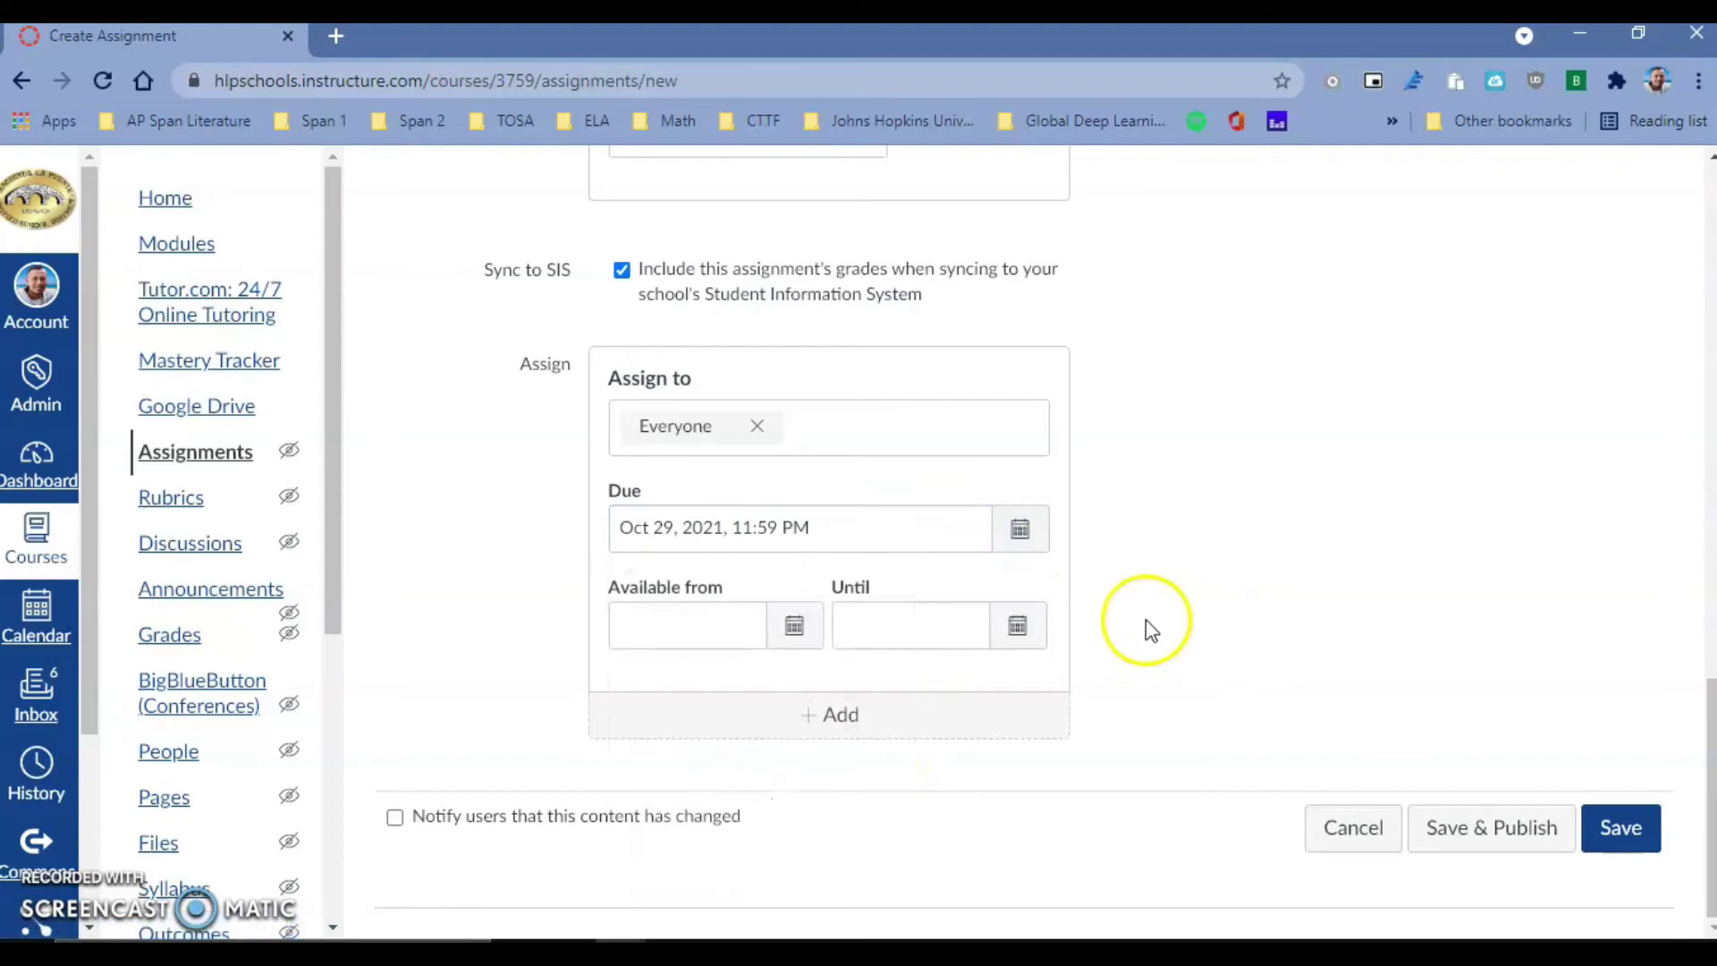
left_click(1020, 628)
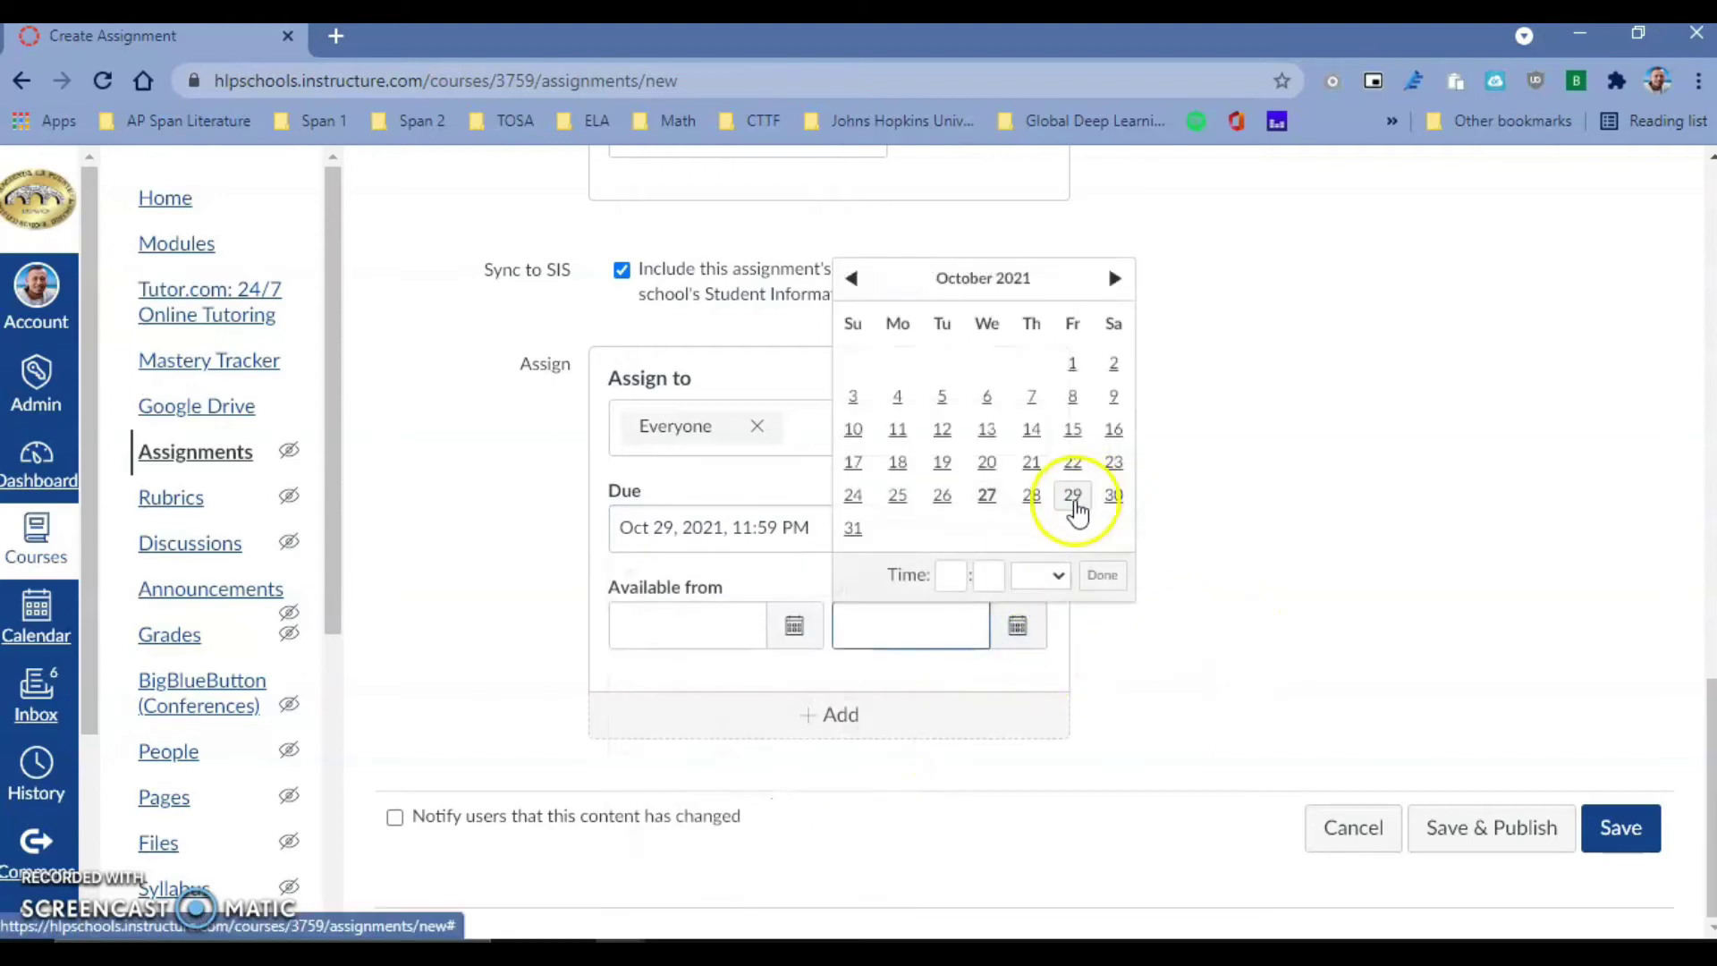
left_click(1073, 494)
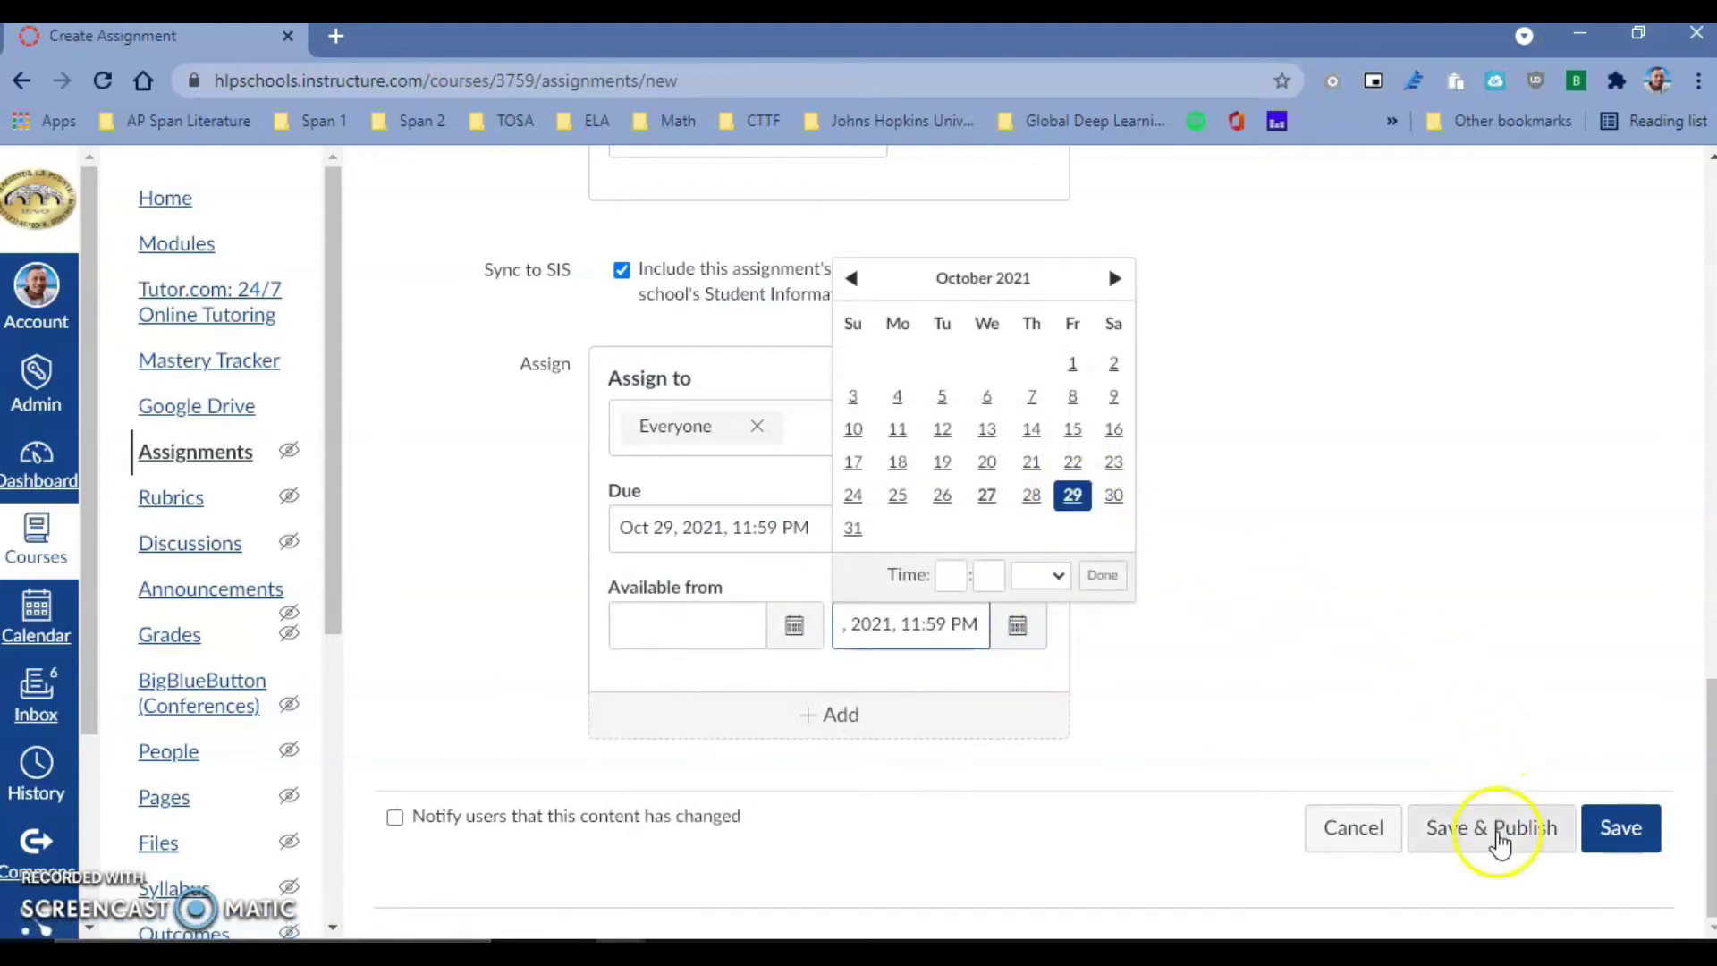
left_click(1499, 830)
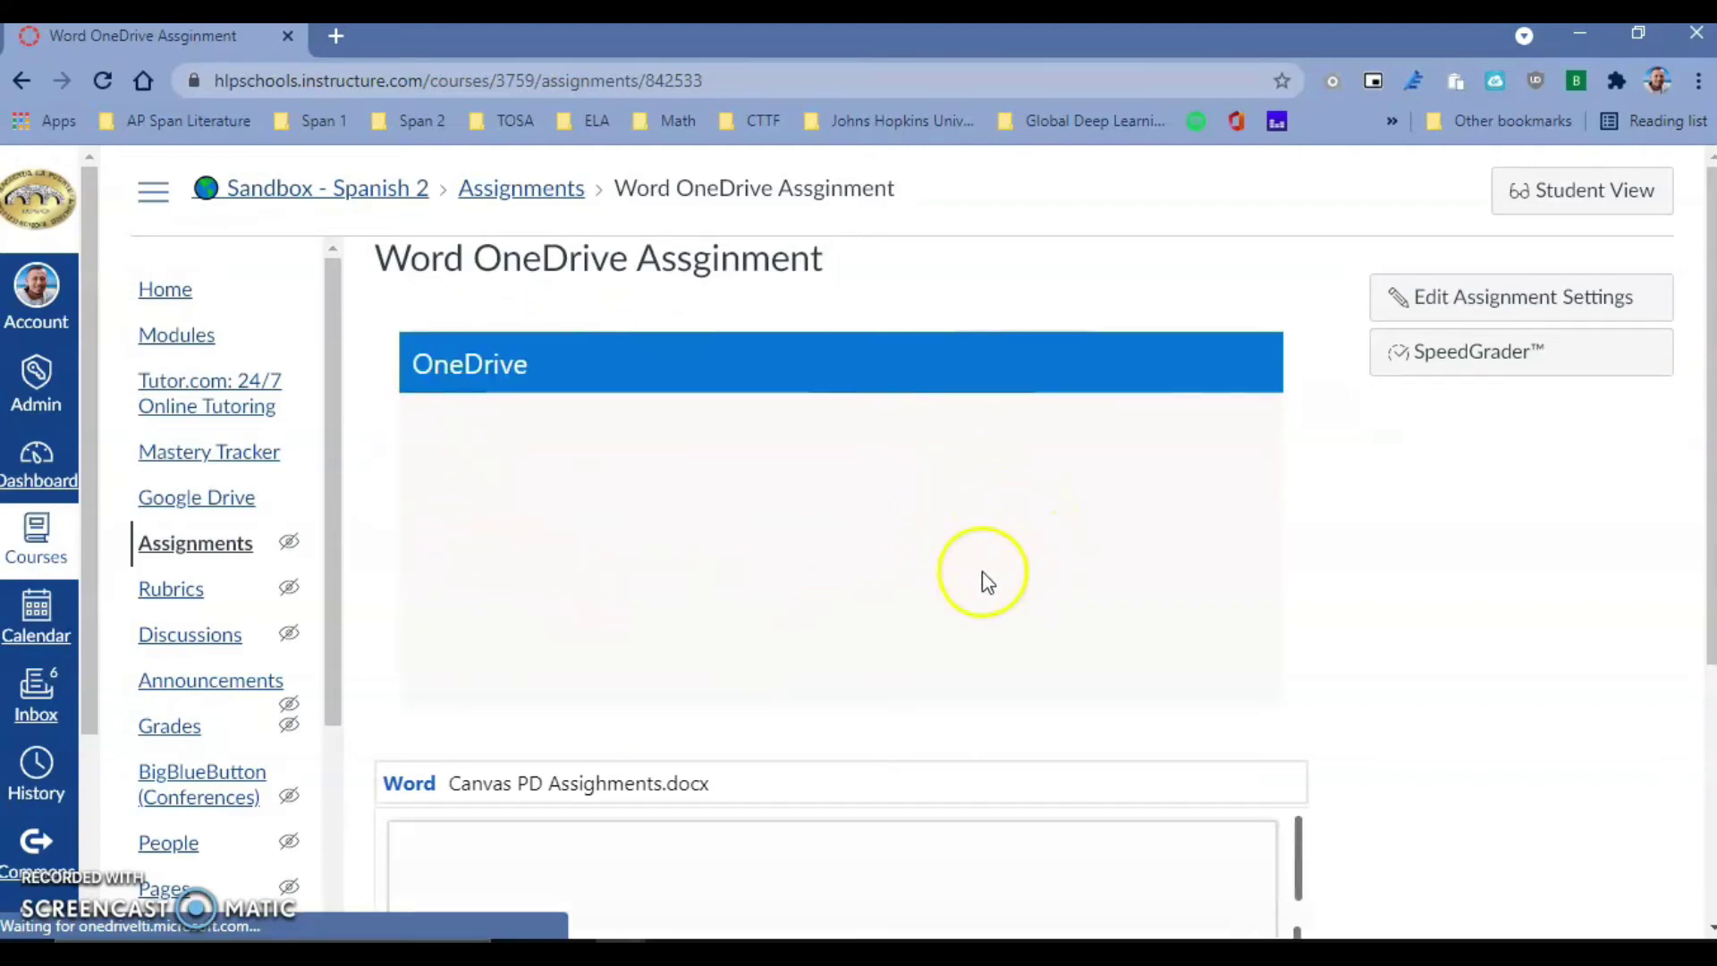
- Scroll through the published assignment's embedded document, then switch to Student View
scroll(581, 785, "down", 1)
scroll(594, 787, "down", 2)
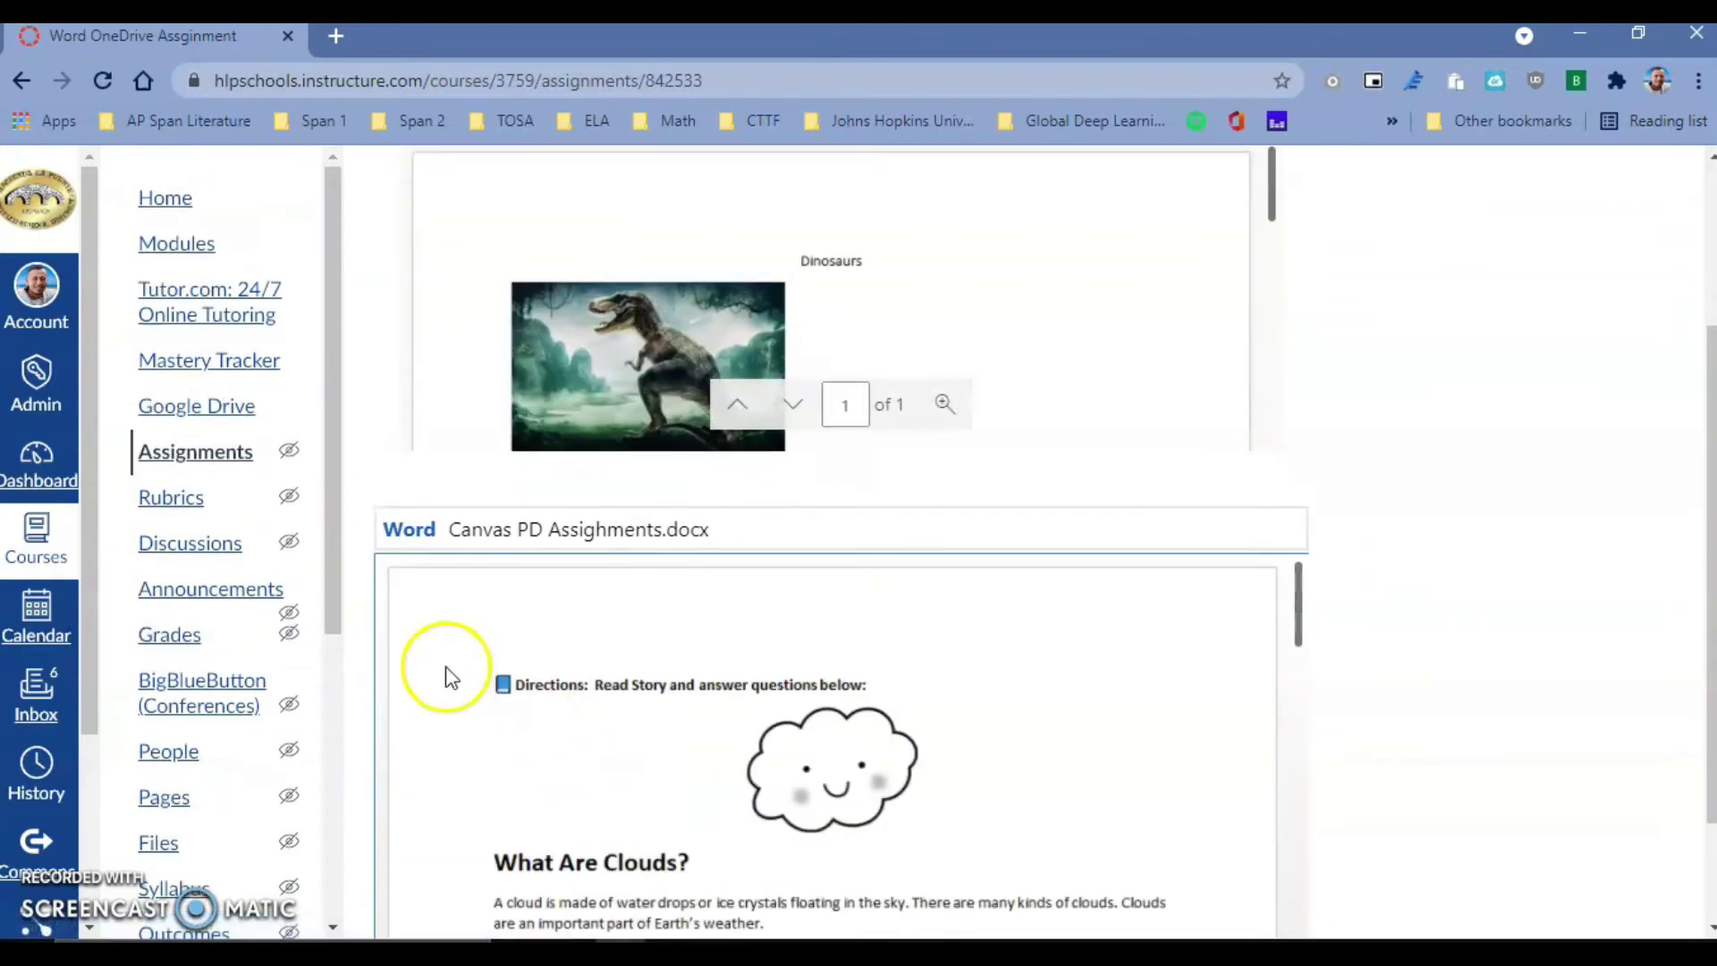
scroll(767, 671, "down", 5)
scroll(560, 689, "down", 3)
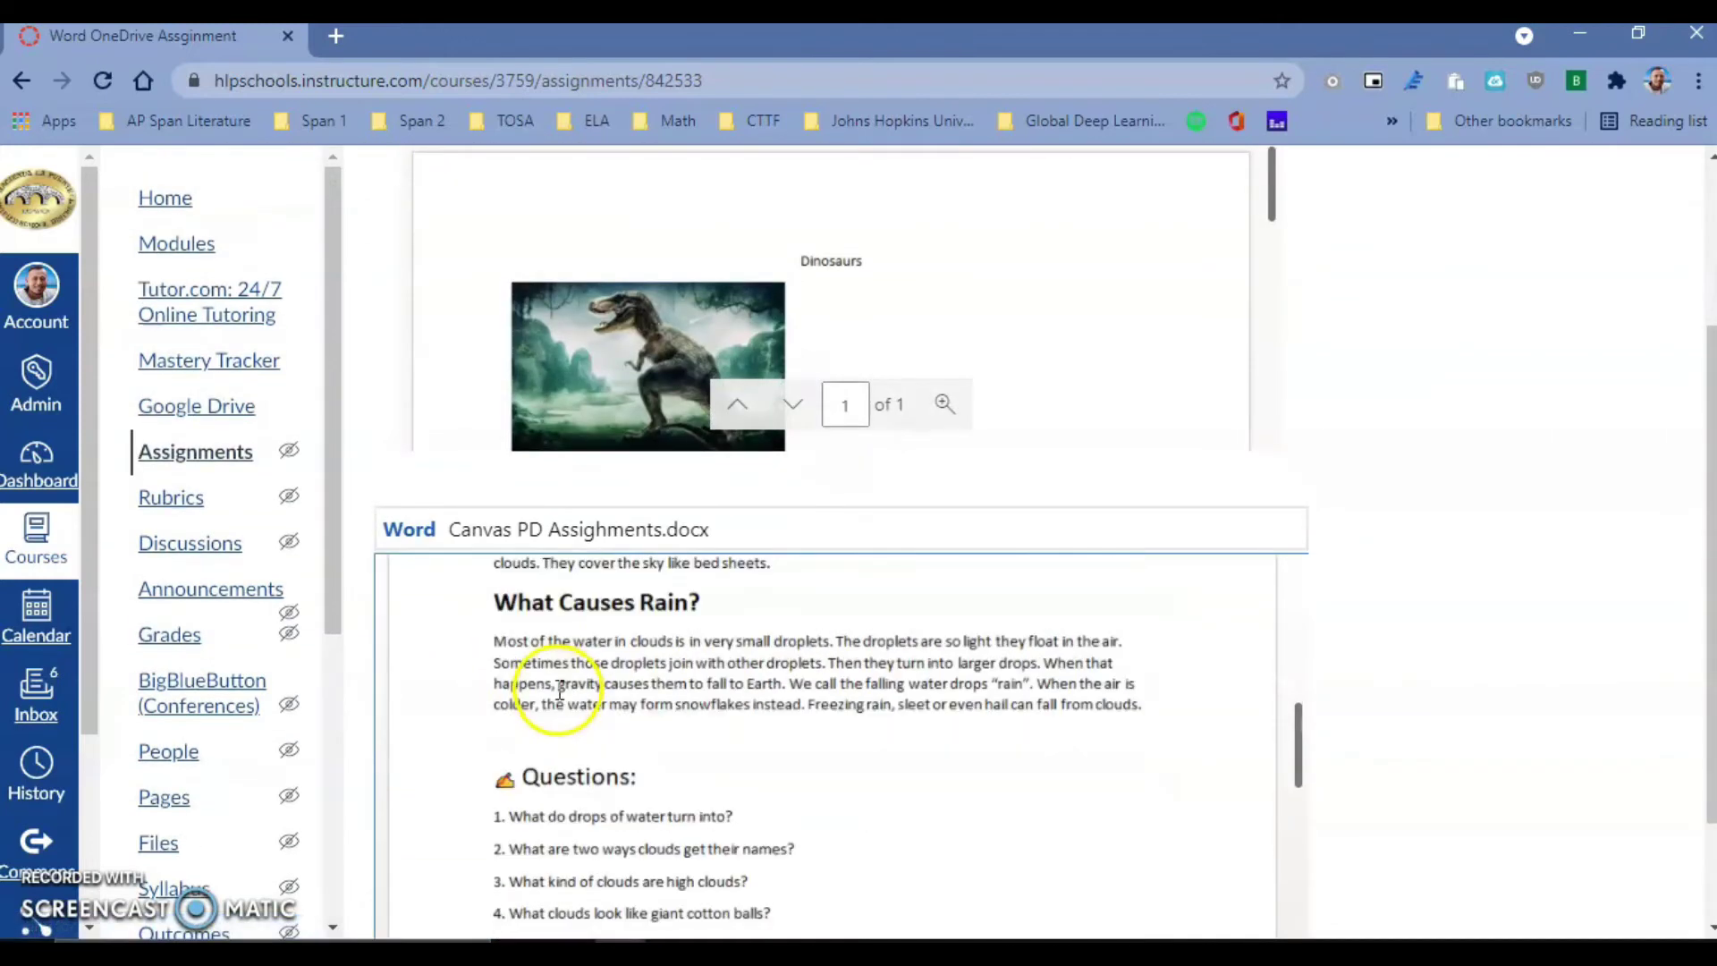
scroll(716, 706, "up", 6)
scroll(1393, 539, "up", 3)
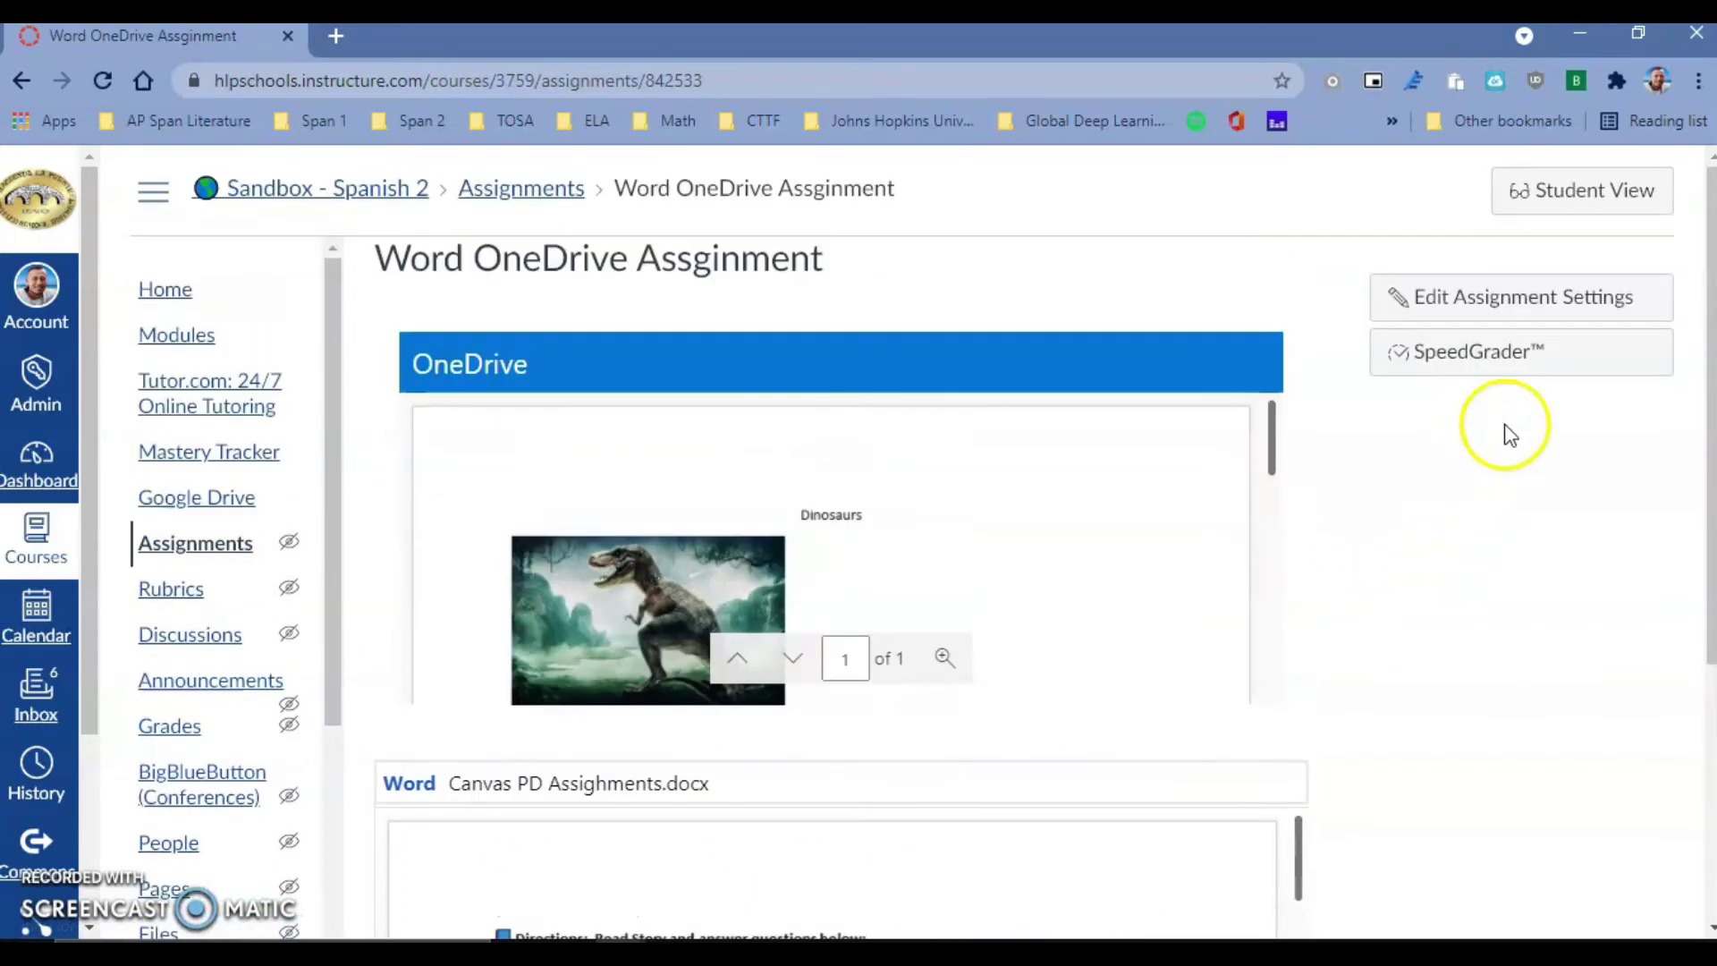
left_click(1598, 203)
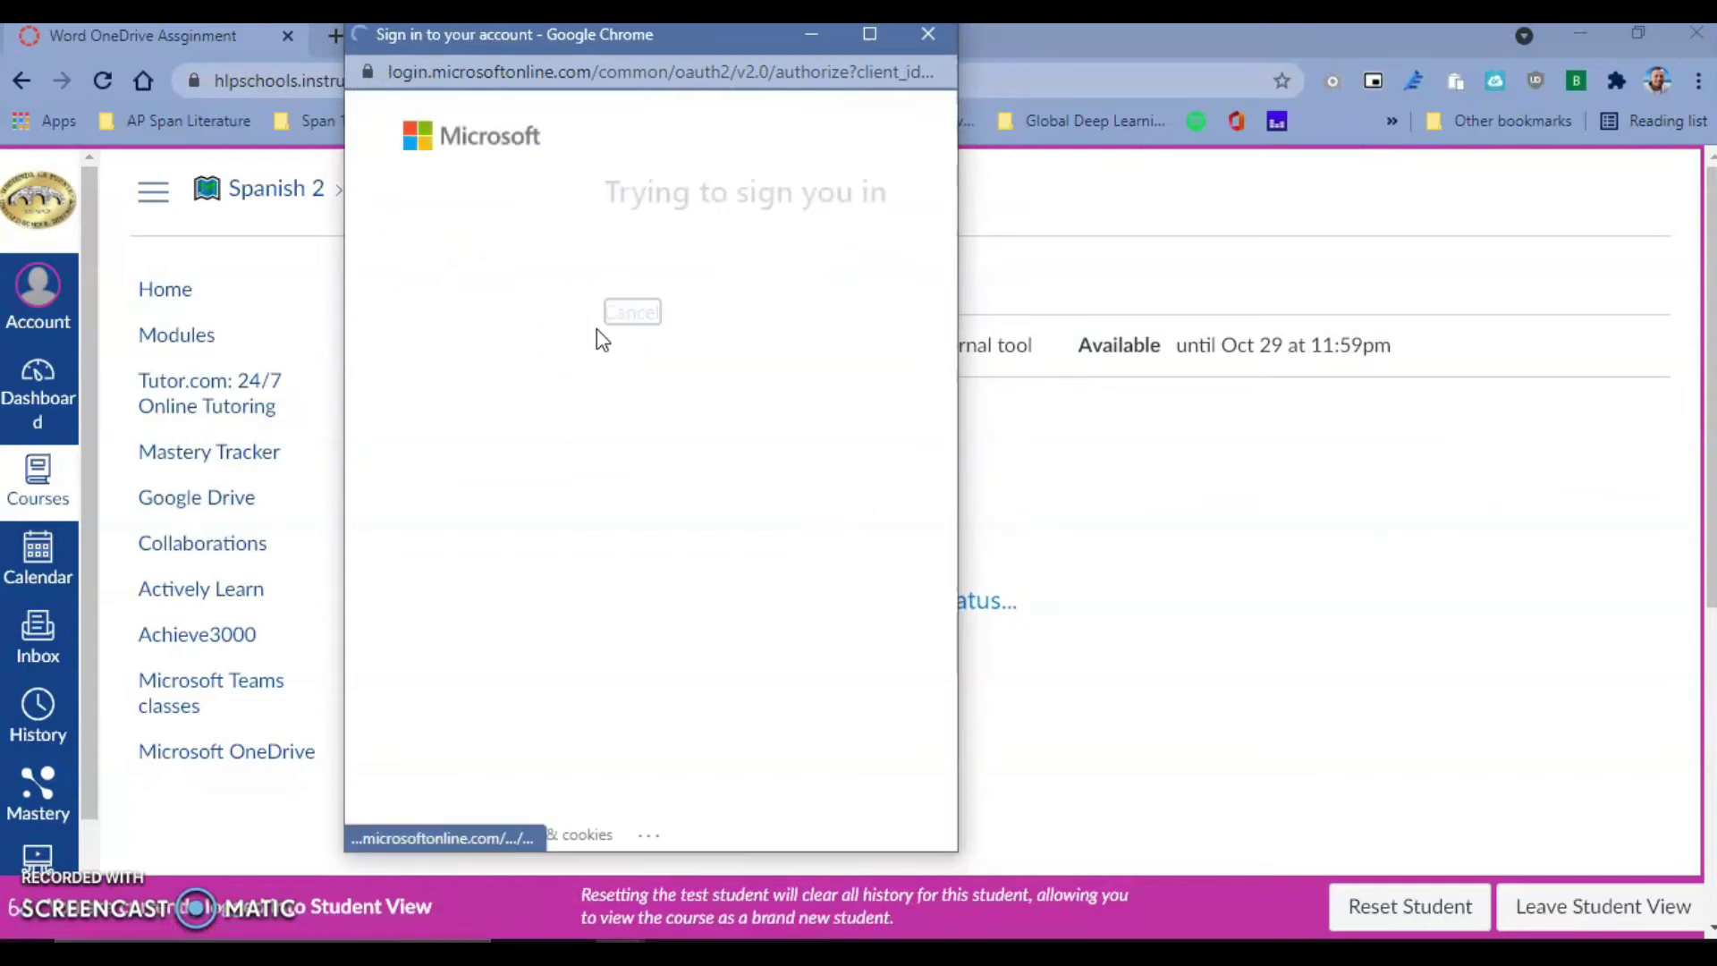
- As the test student, sign in with the Microsoft account and load the Dinosaurs document and directions file
left_click(634, 322)
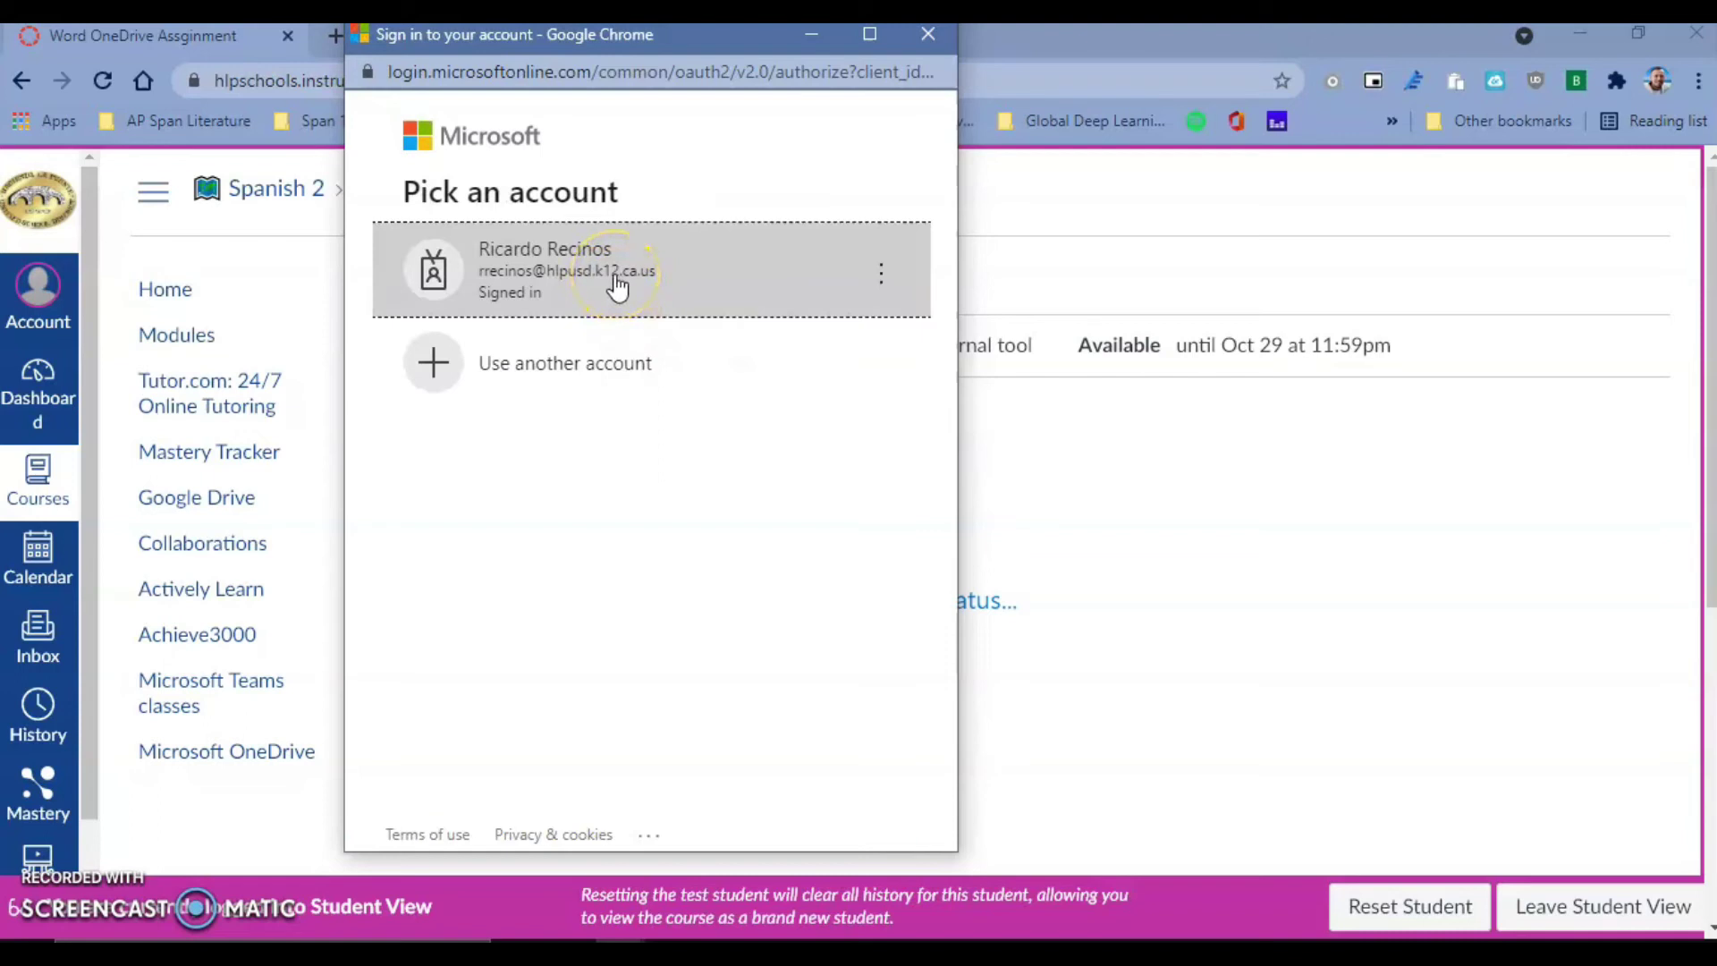
left_click(617, 285)
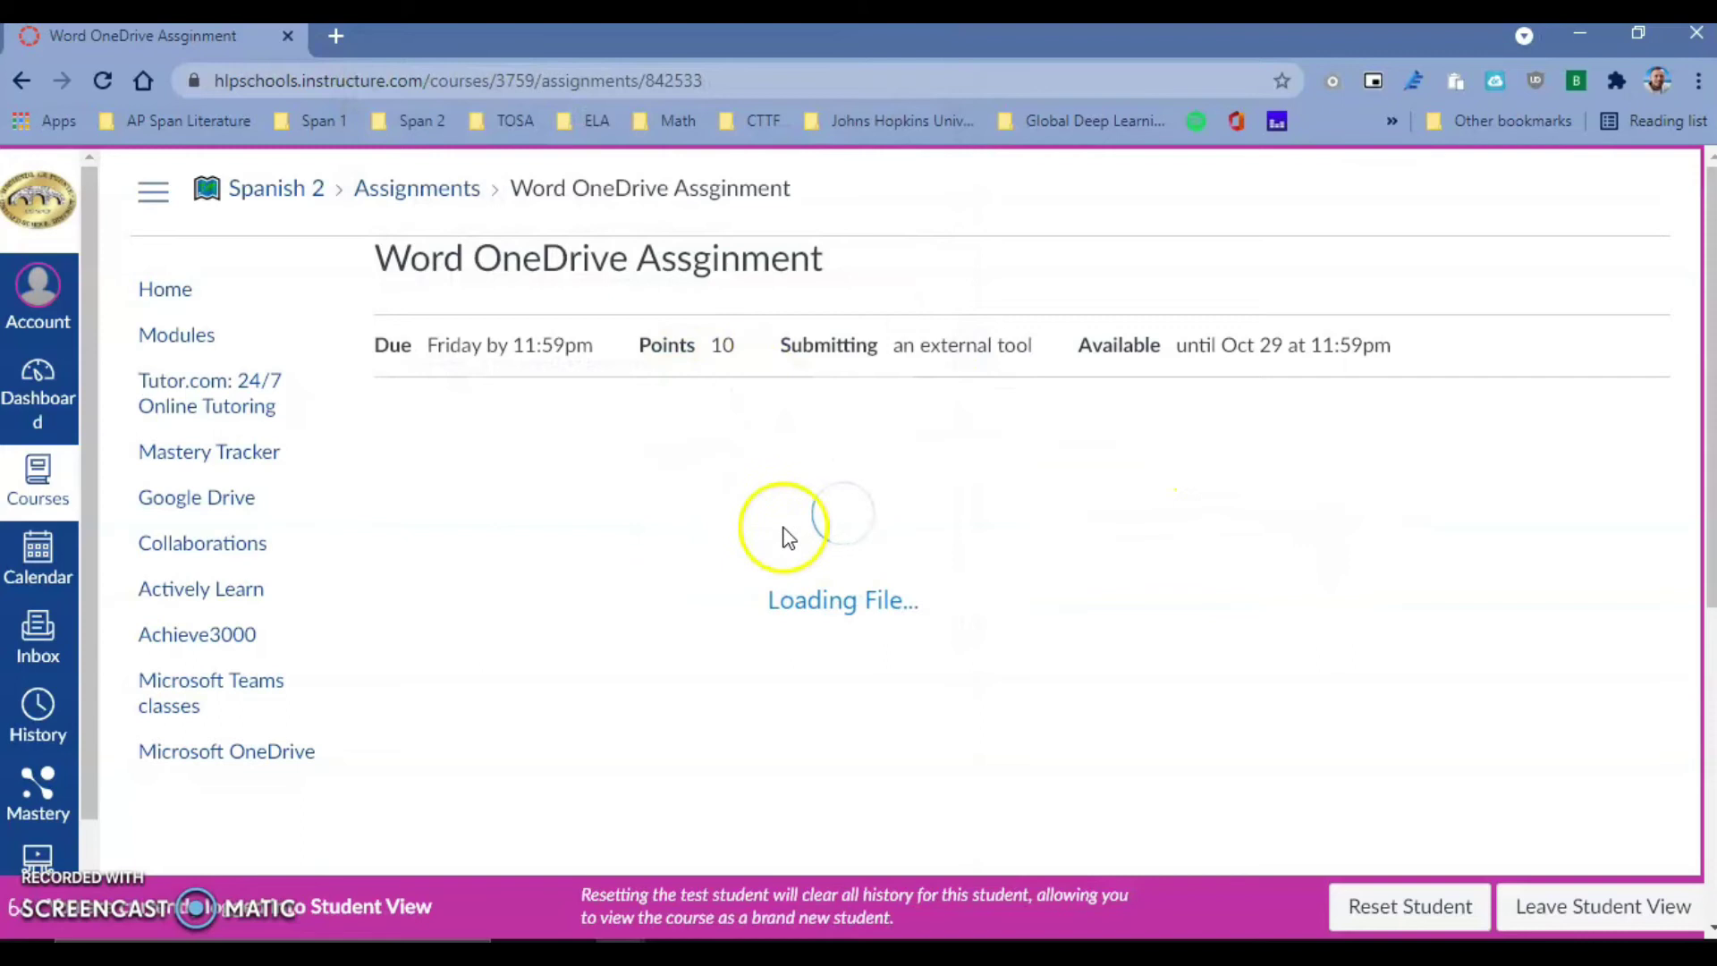
scroll(827, 506, "down", 1)
scroll(828, 510, "down", 1)
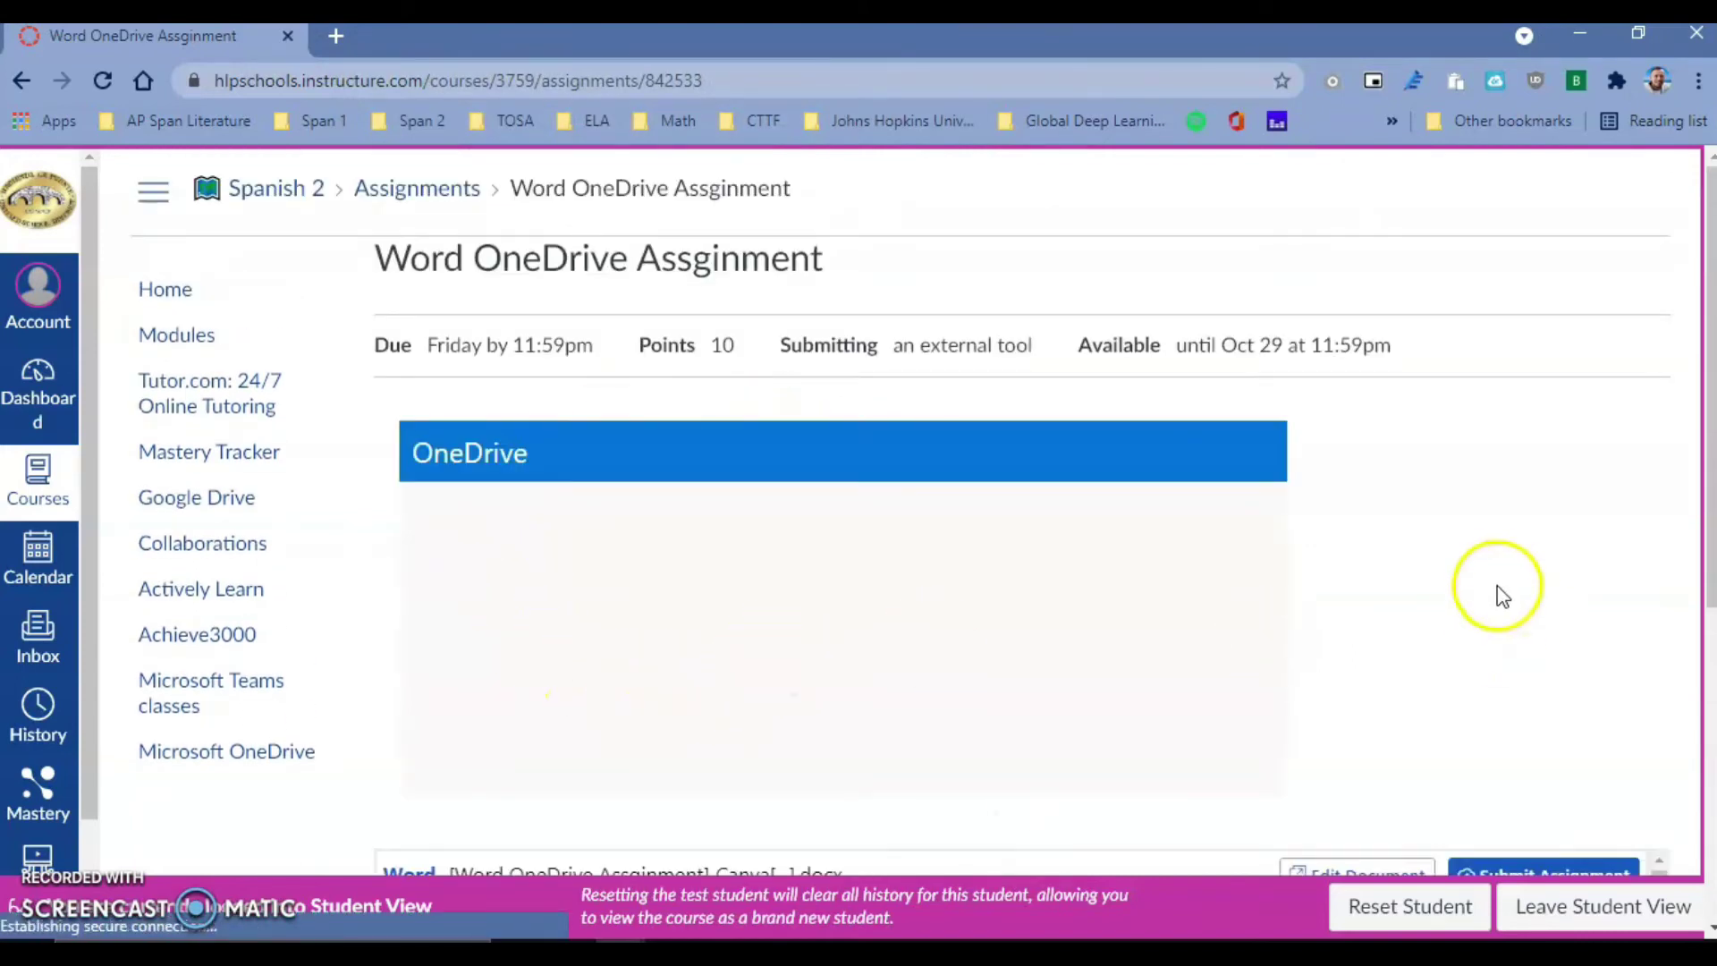
scroll(1494, 587, "down", 3)
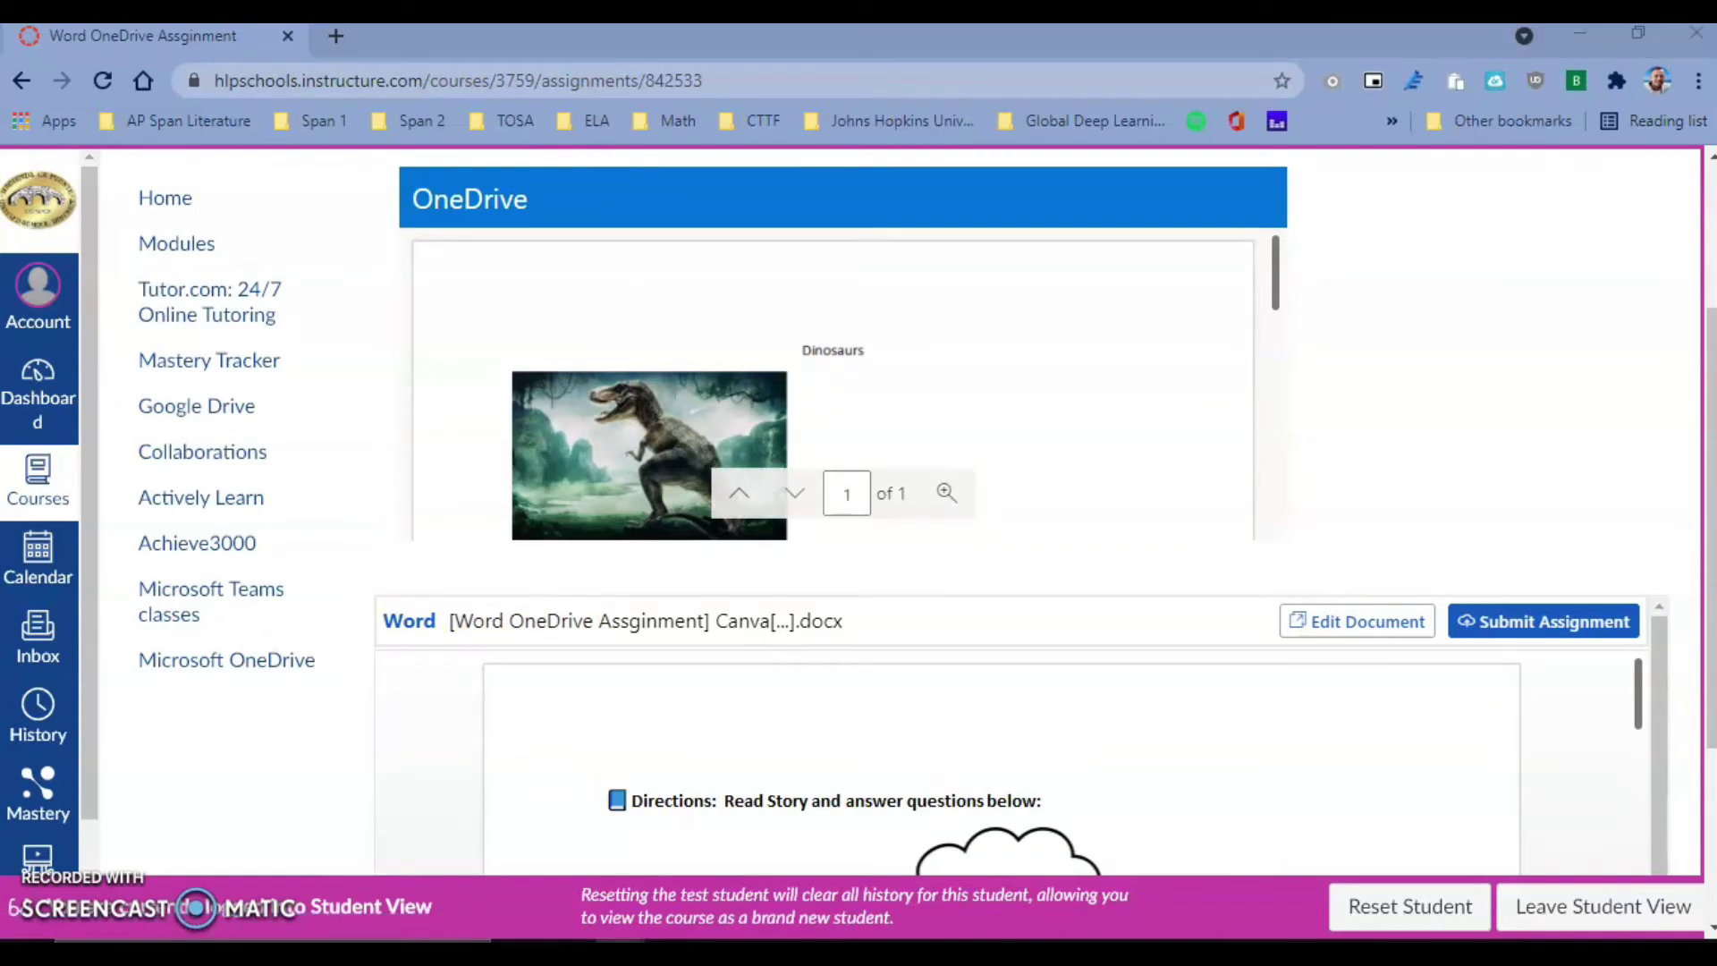
- Open the Spanish 2 course enrollment email in the Outlook inbox
left_click_drag(659, 141, 835, 88)
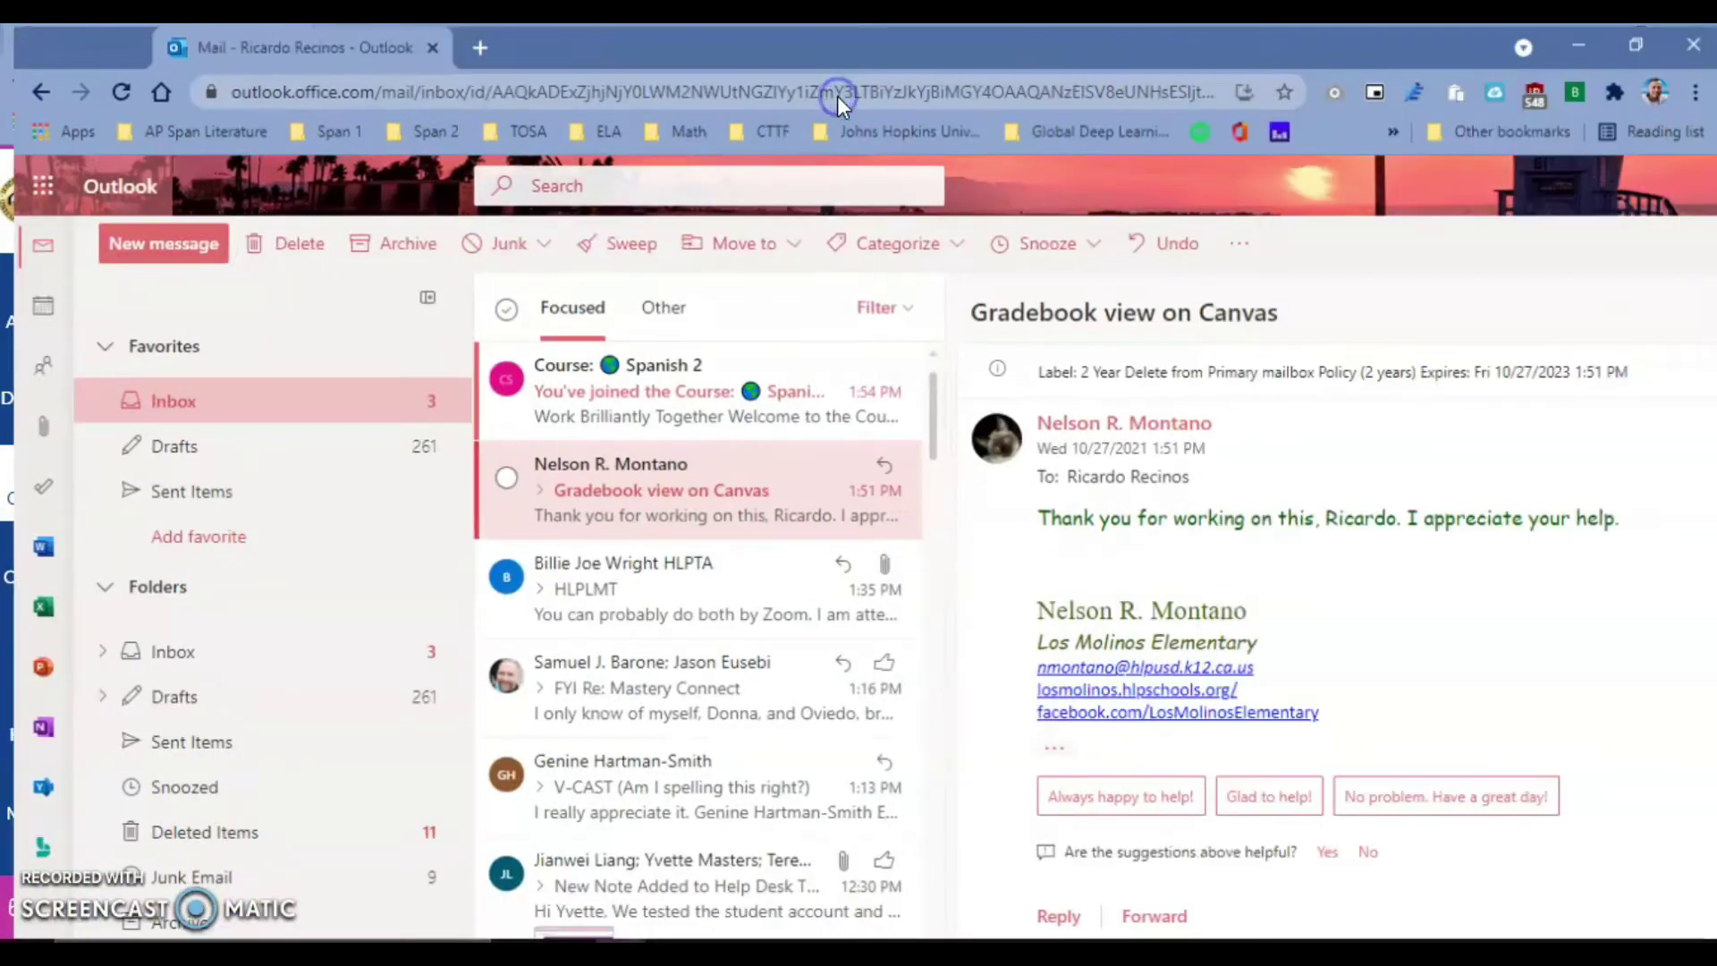
left_click(619, 401)
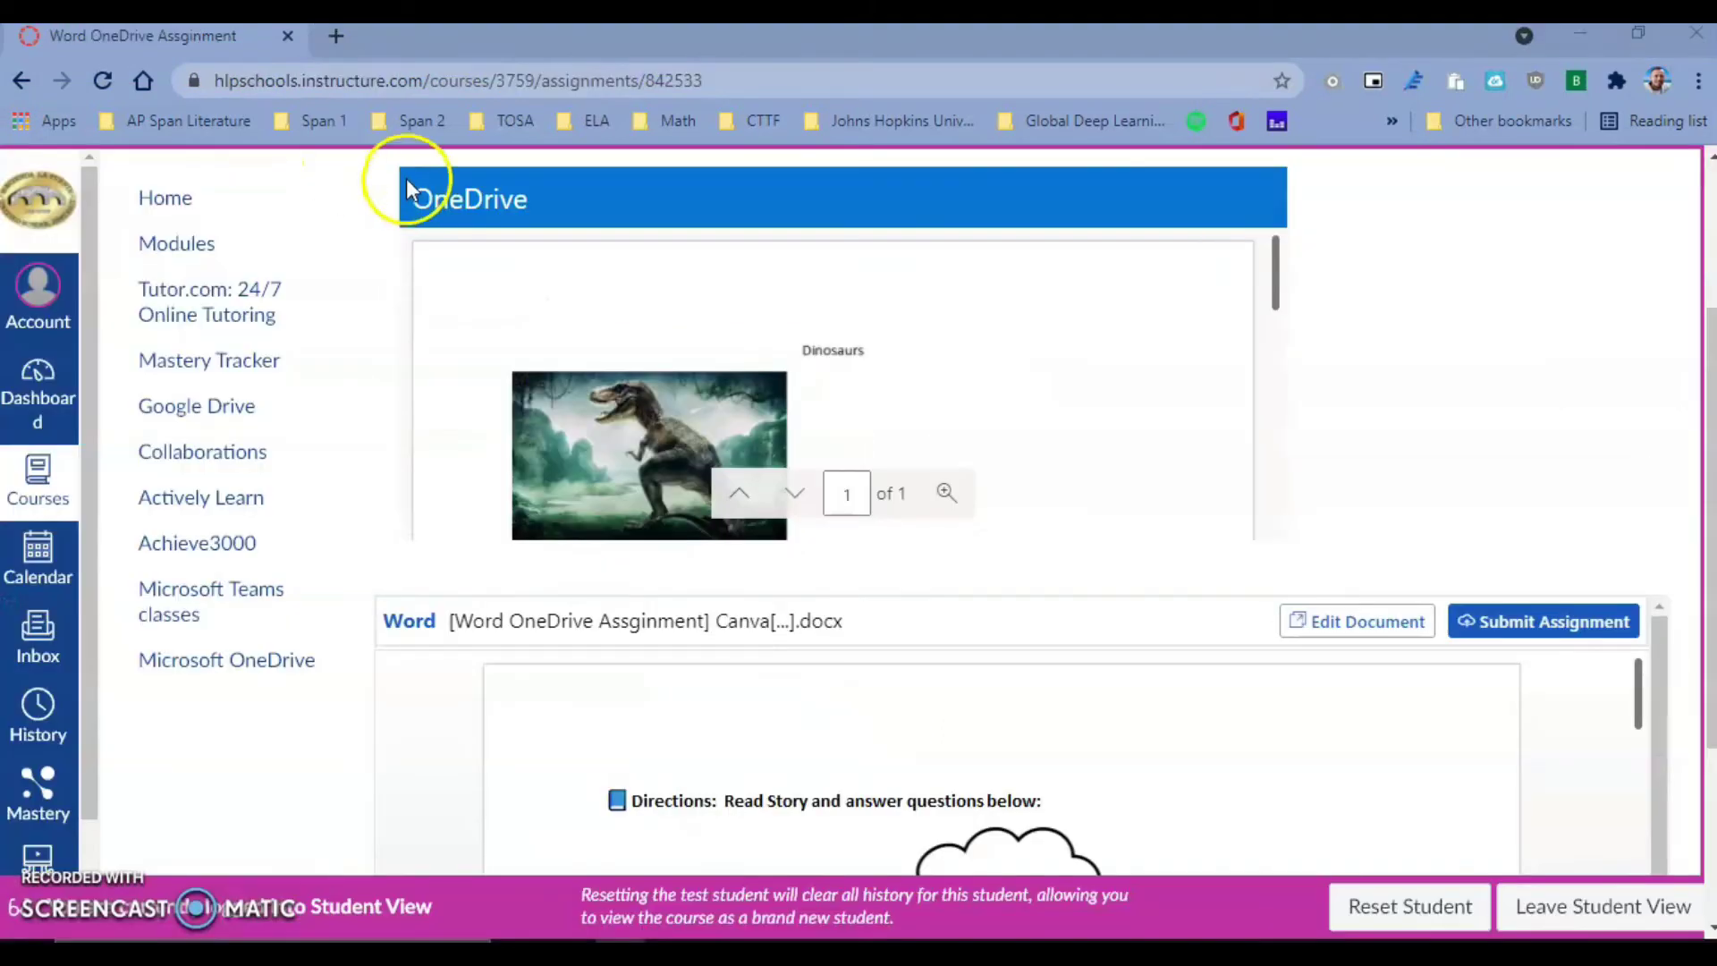
- Scroll through the clouds worksheet preview and open the student's copy for editing in Word
scroll(898, 687, "down", 3)
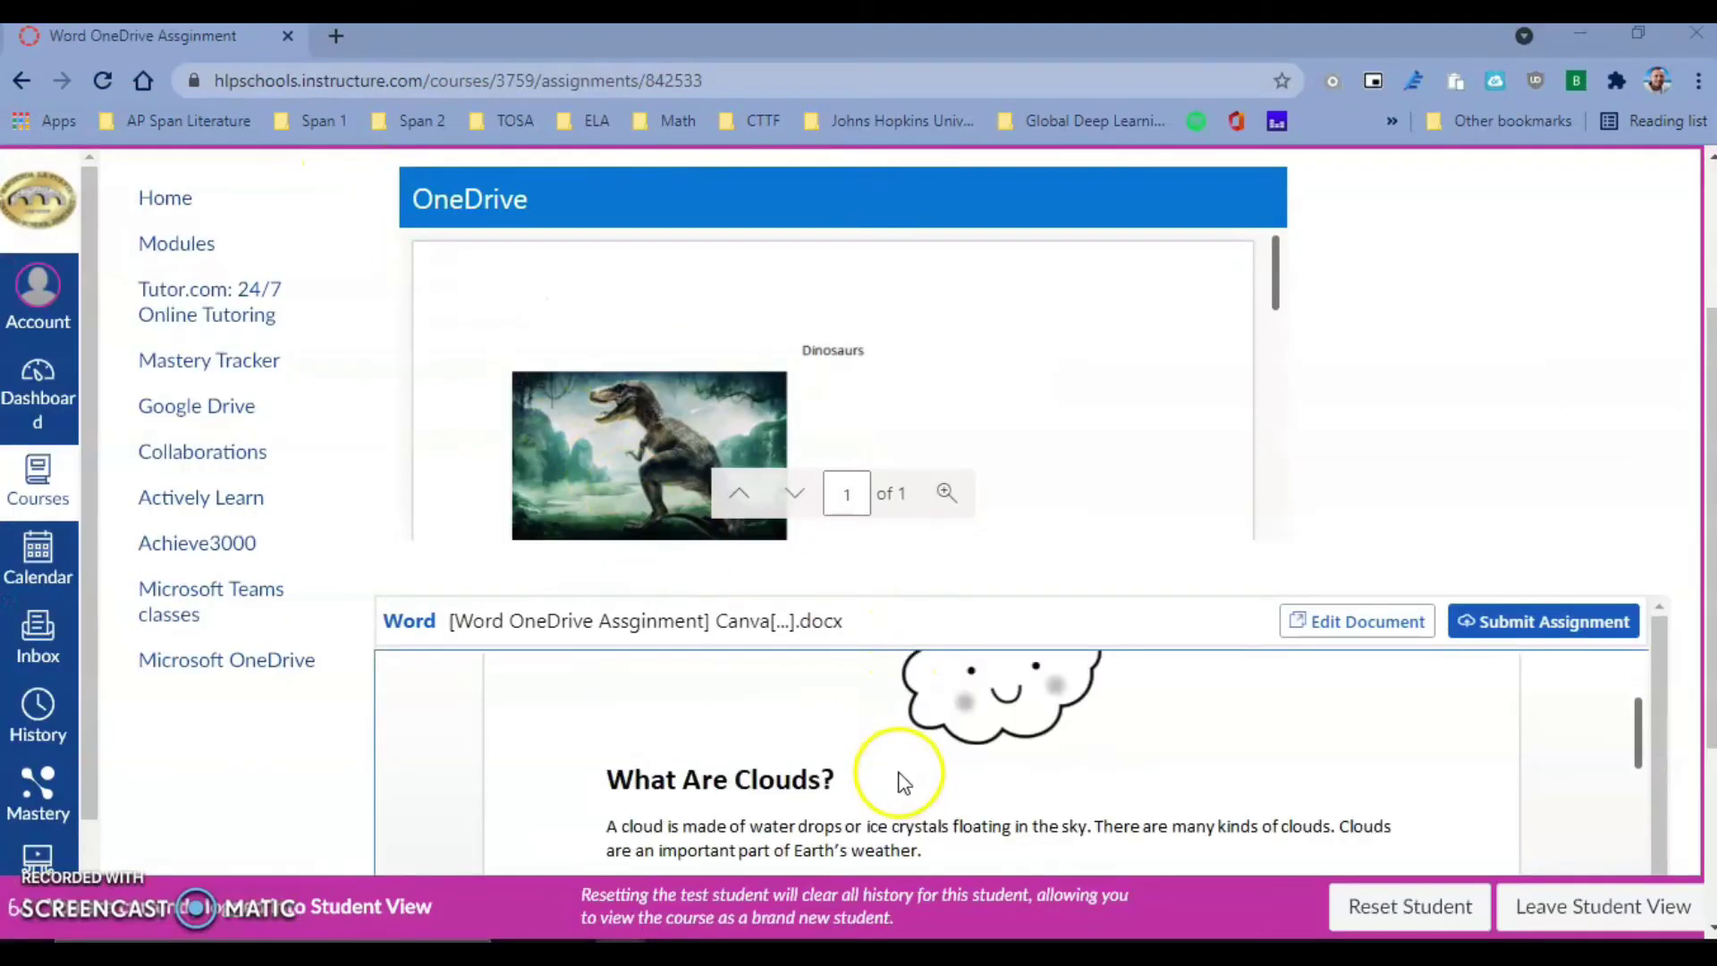
scroll(904, 780, "down", 6)
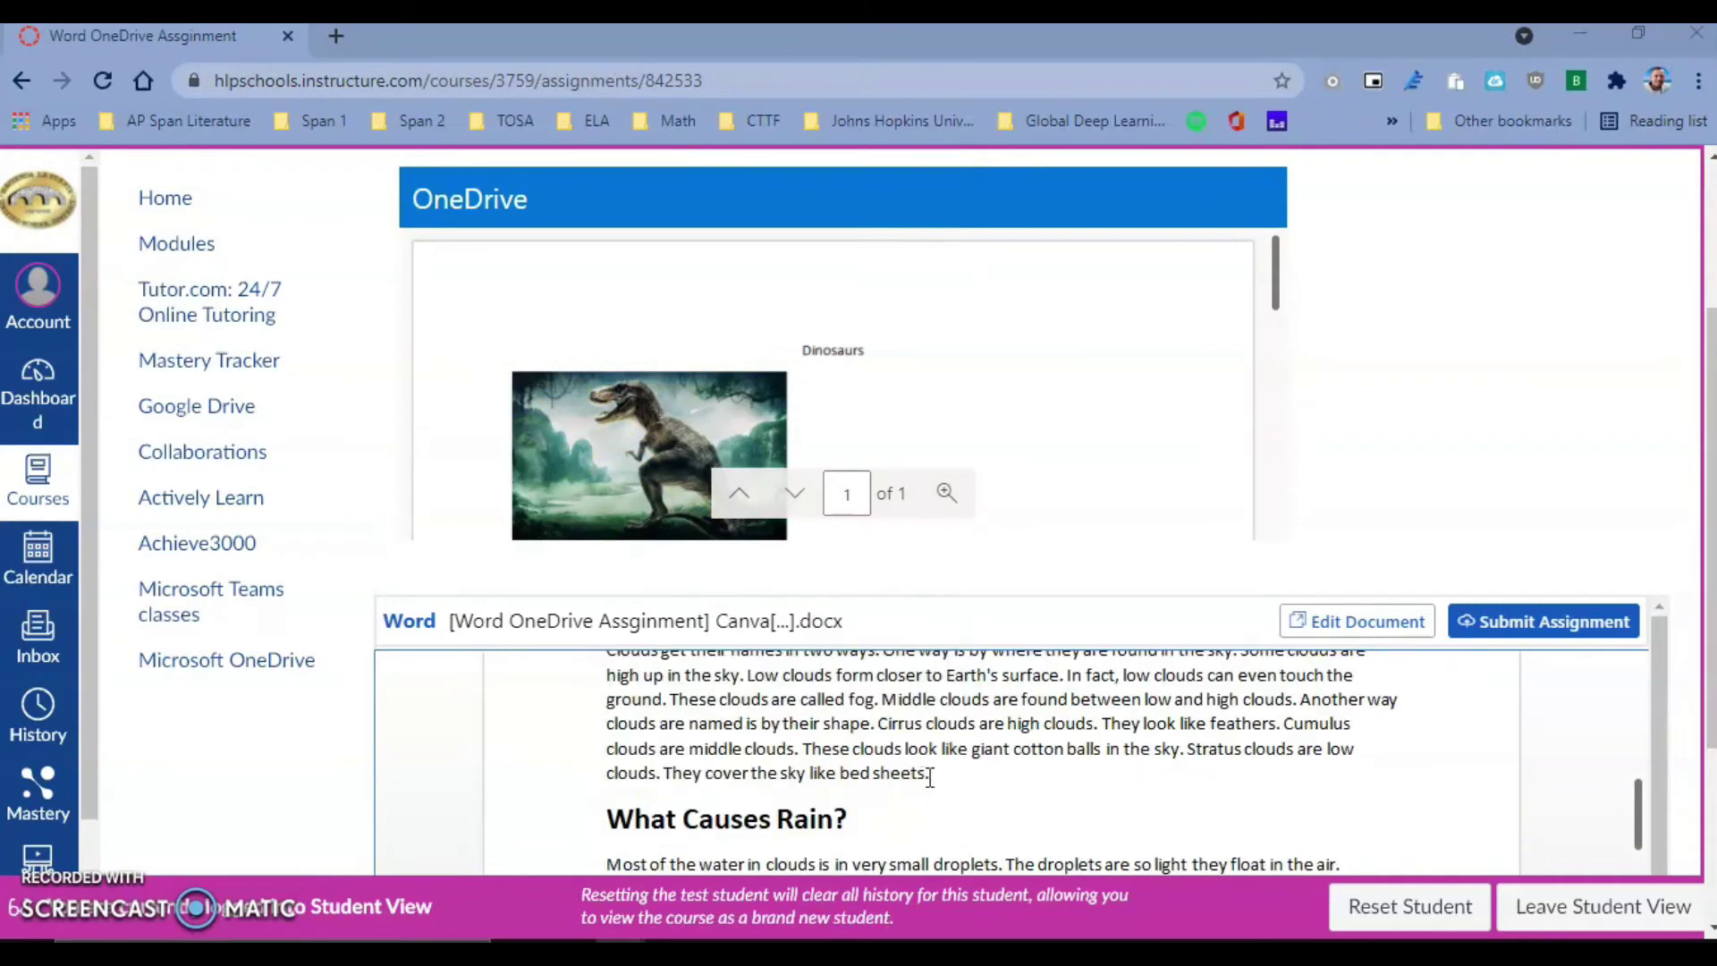
scroll(930, 777, "down", 2)
left_click(1369, 630)
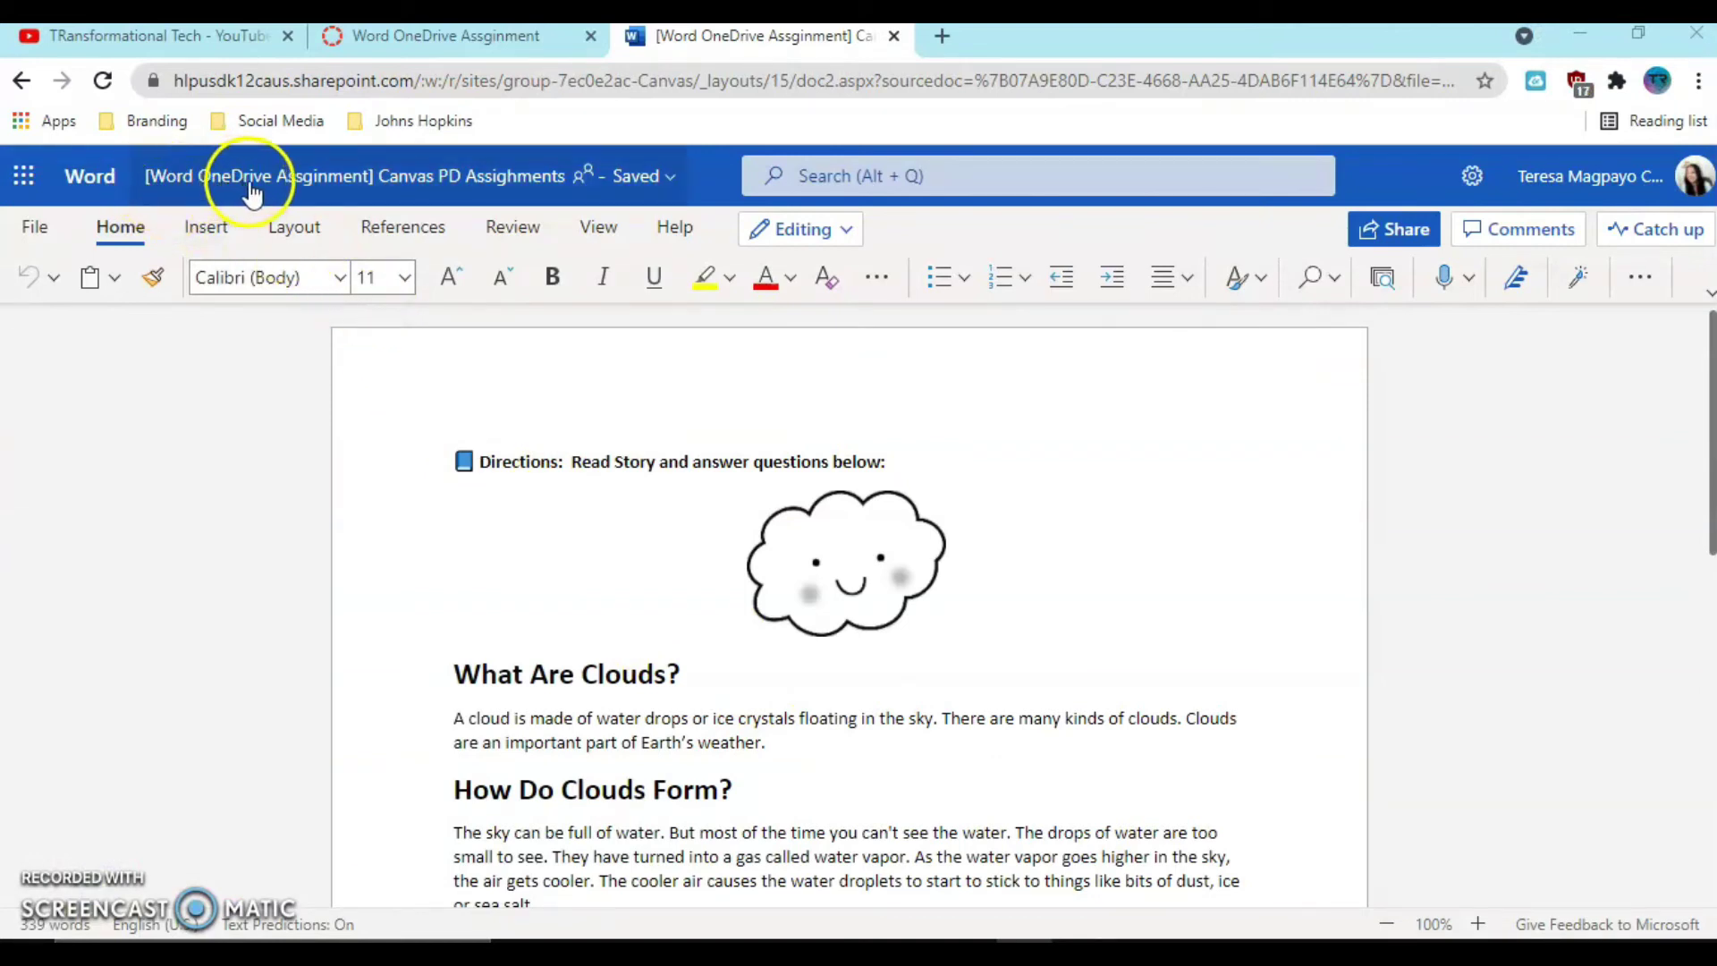
- Answer question 1 of the clouds worksheet by typing the student's full name
scroll(881, 617, "down", 2)
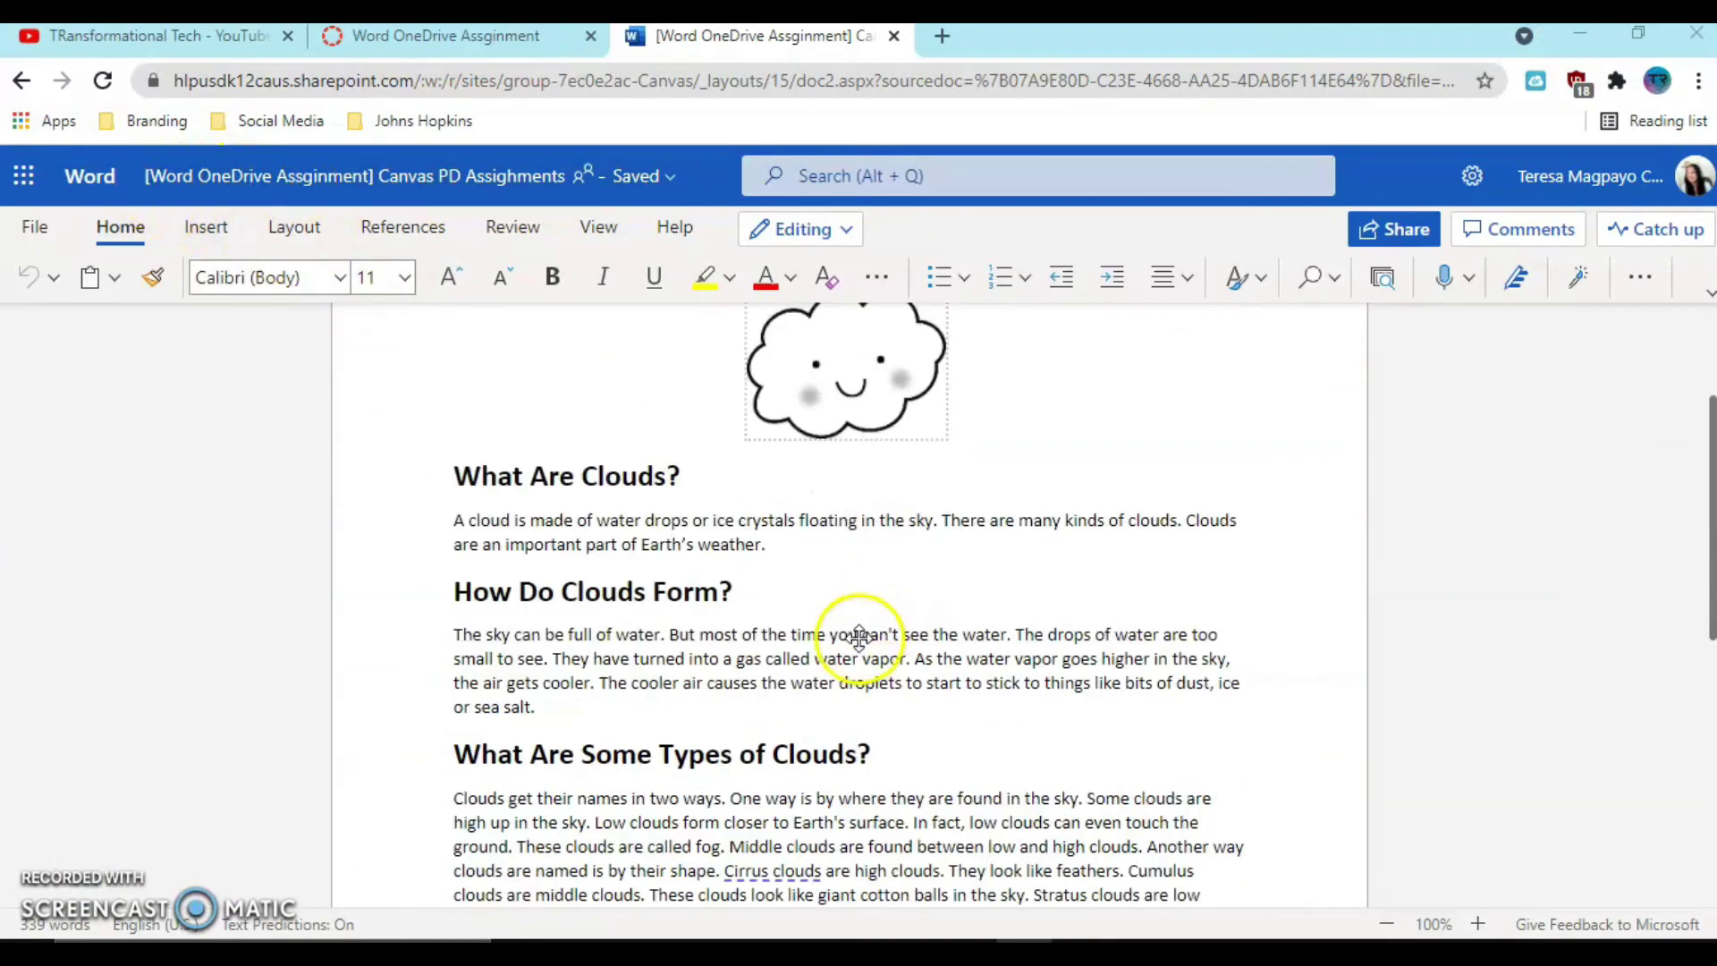
scroll(861, 642, "down", 10)
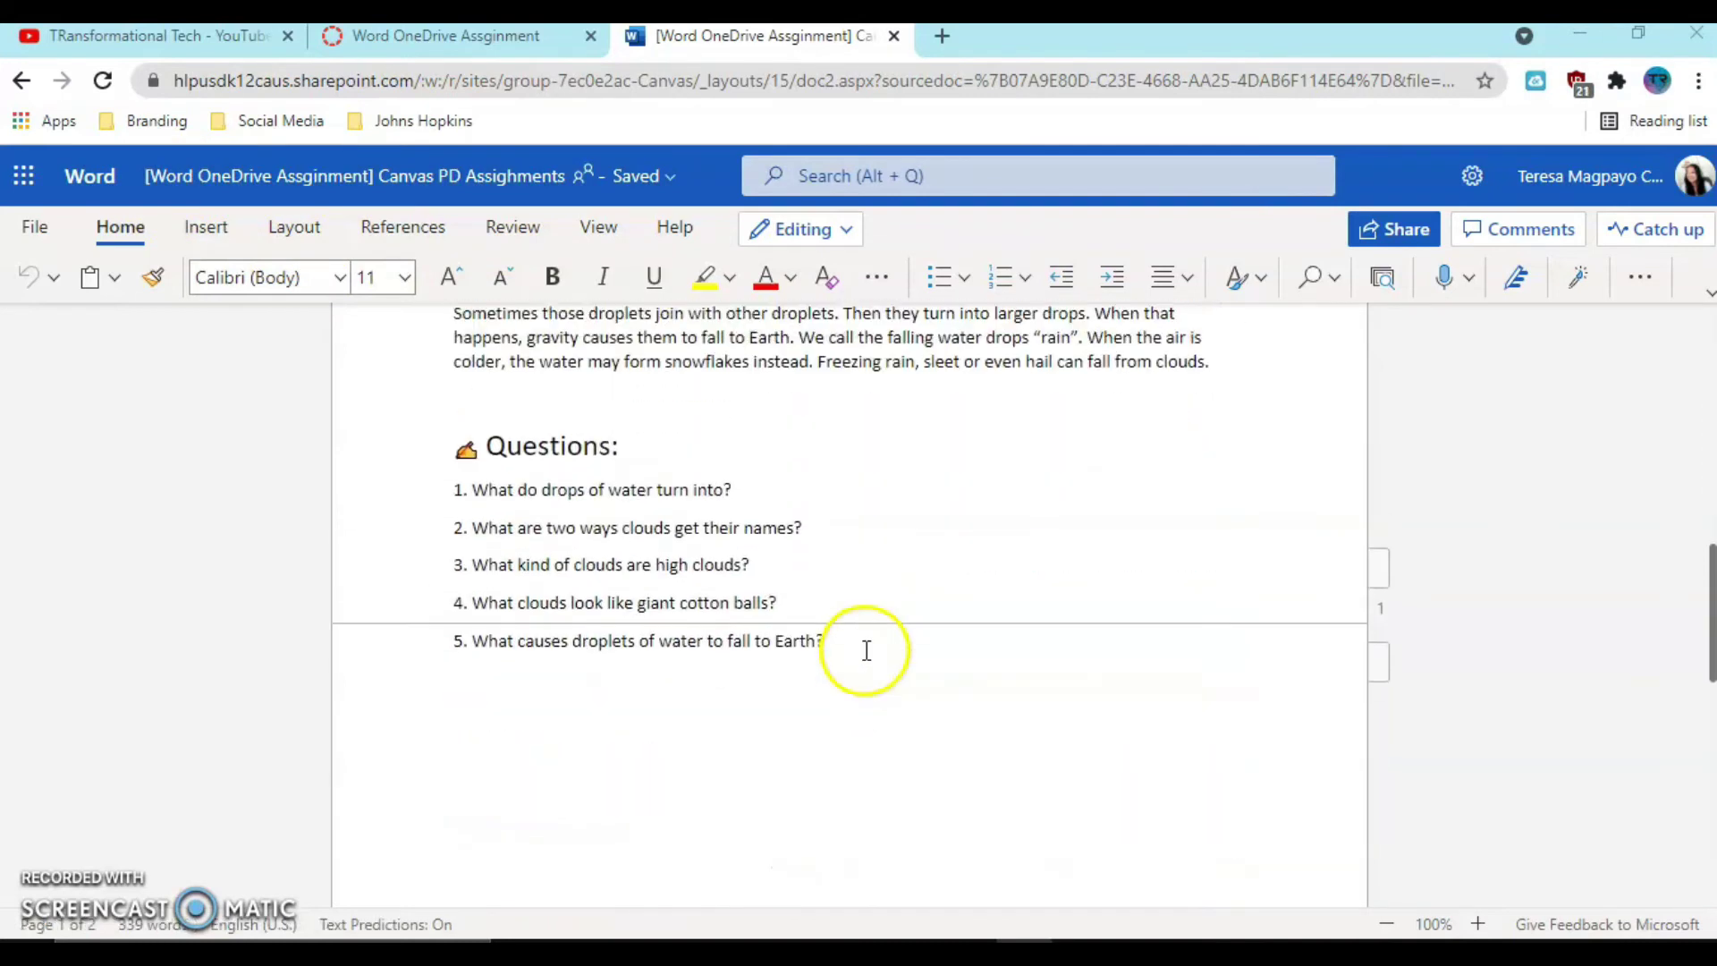
left_click(745, 525)
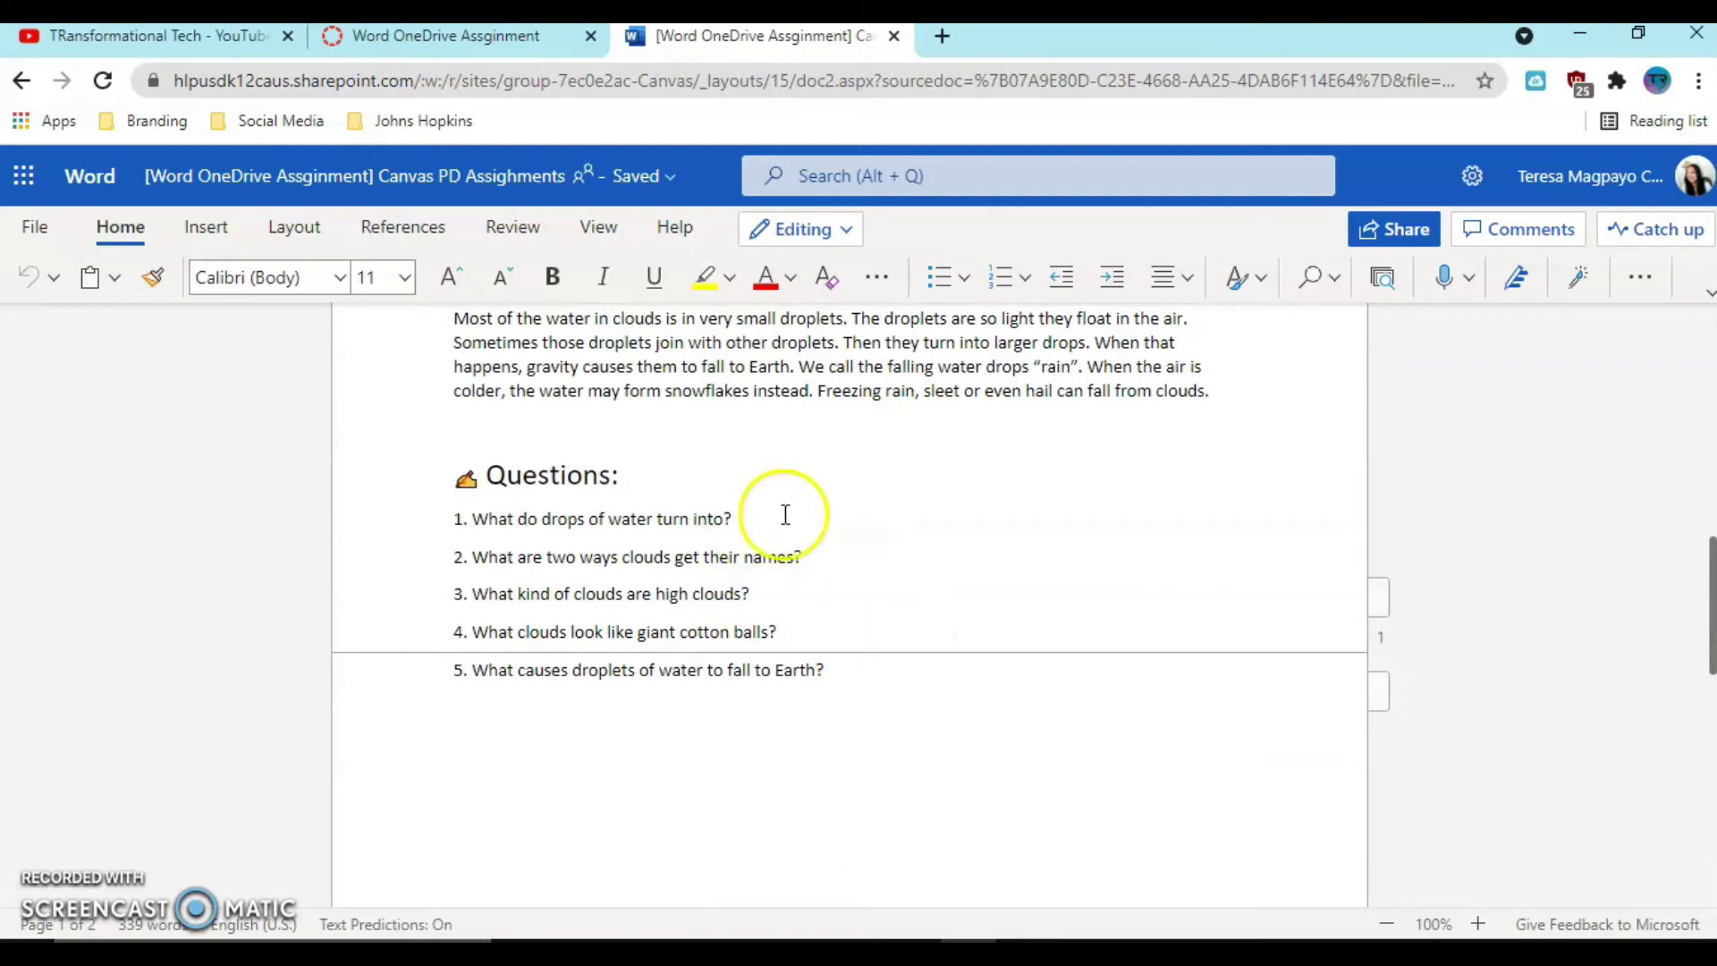
left_click(743, 513)
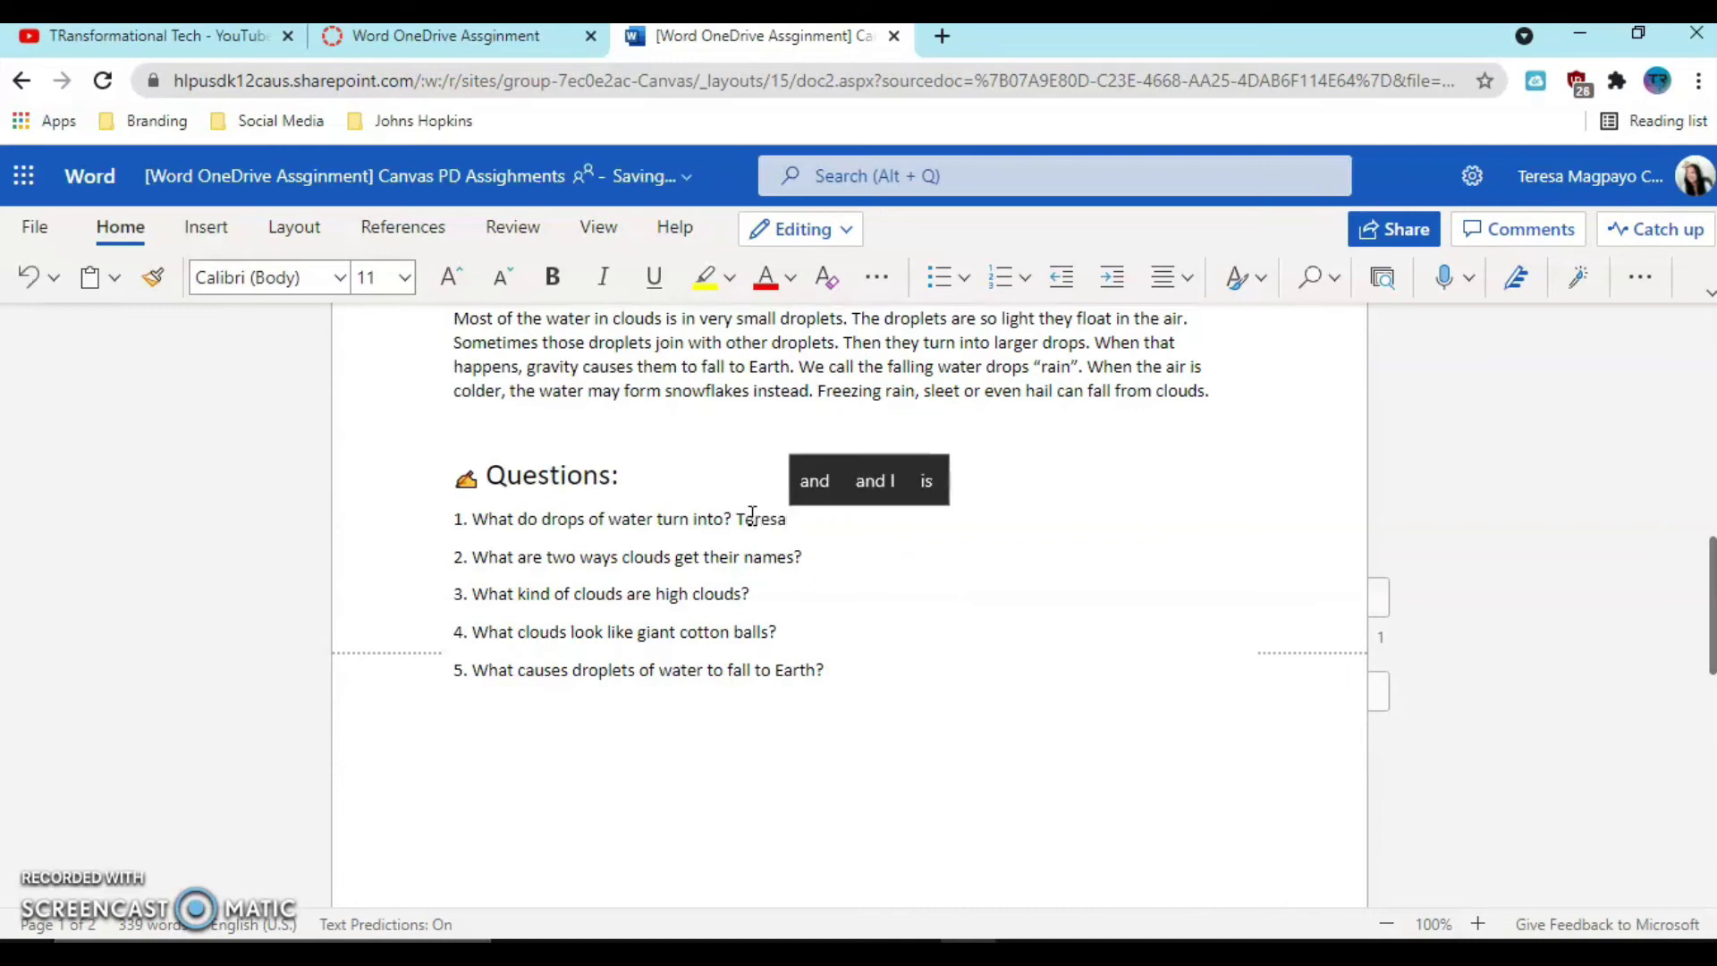
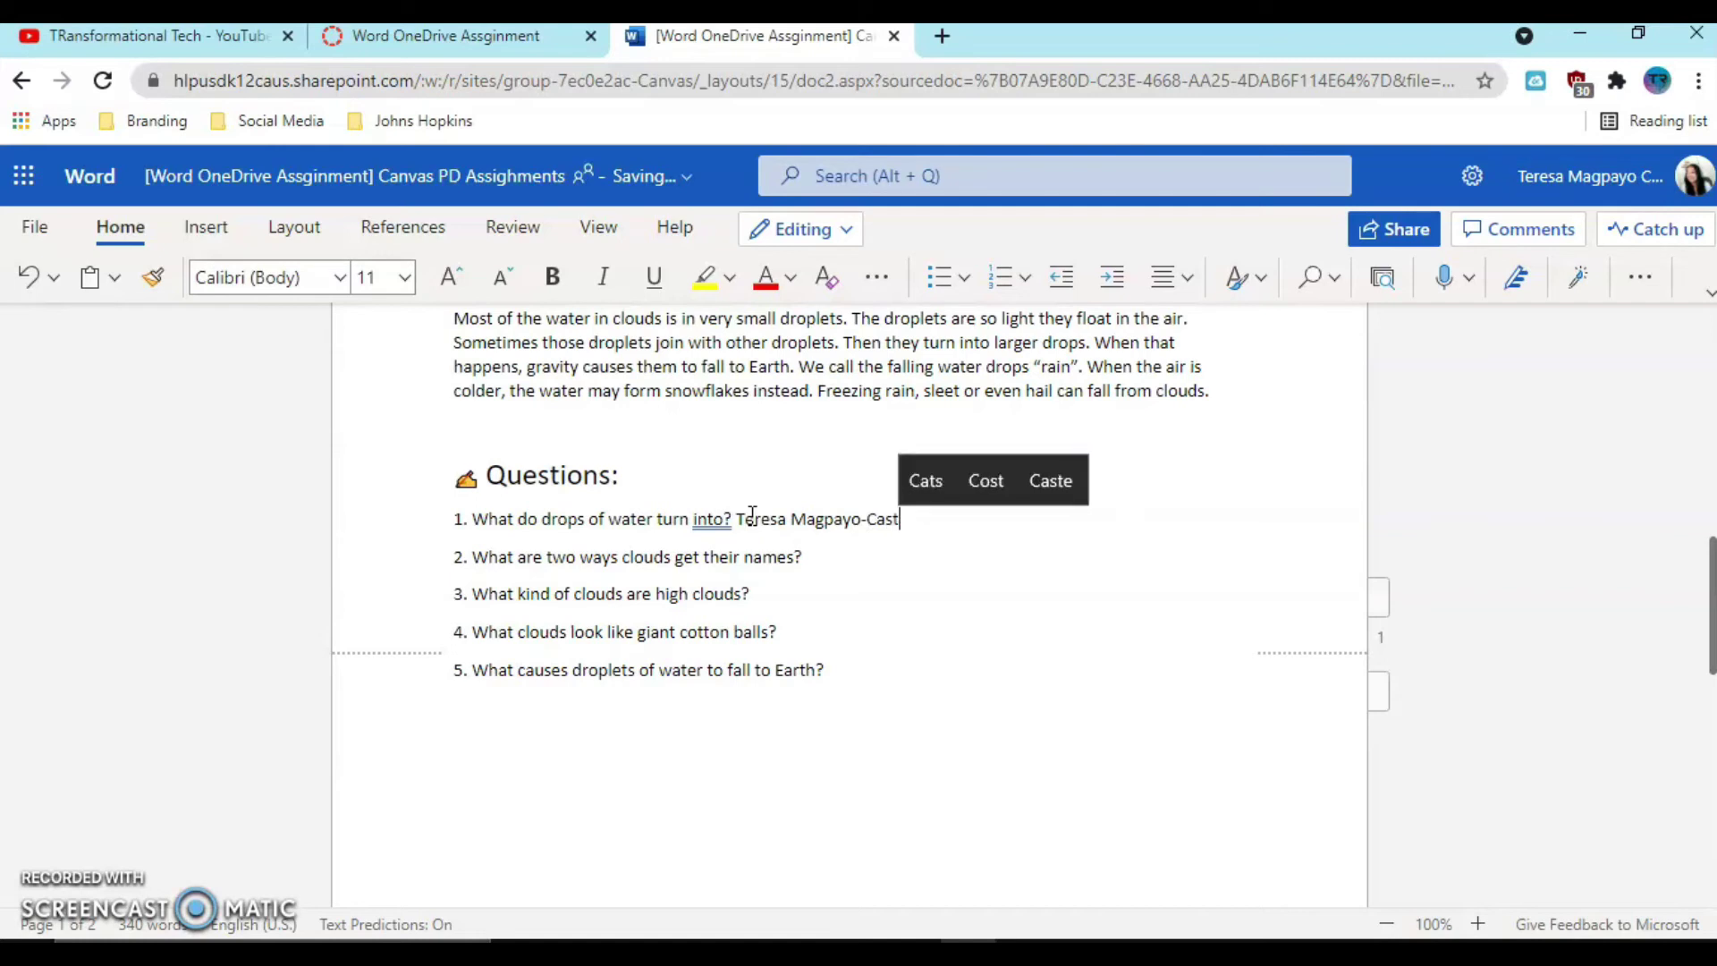
- Answer question 2 with the suggested word 'Sparkle', then close the Word document
left_click(891, 561)
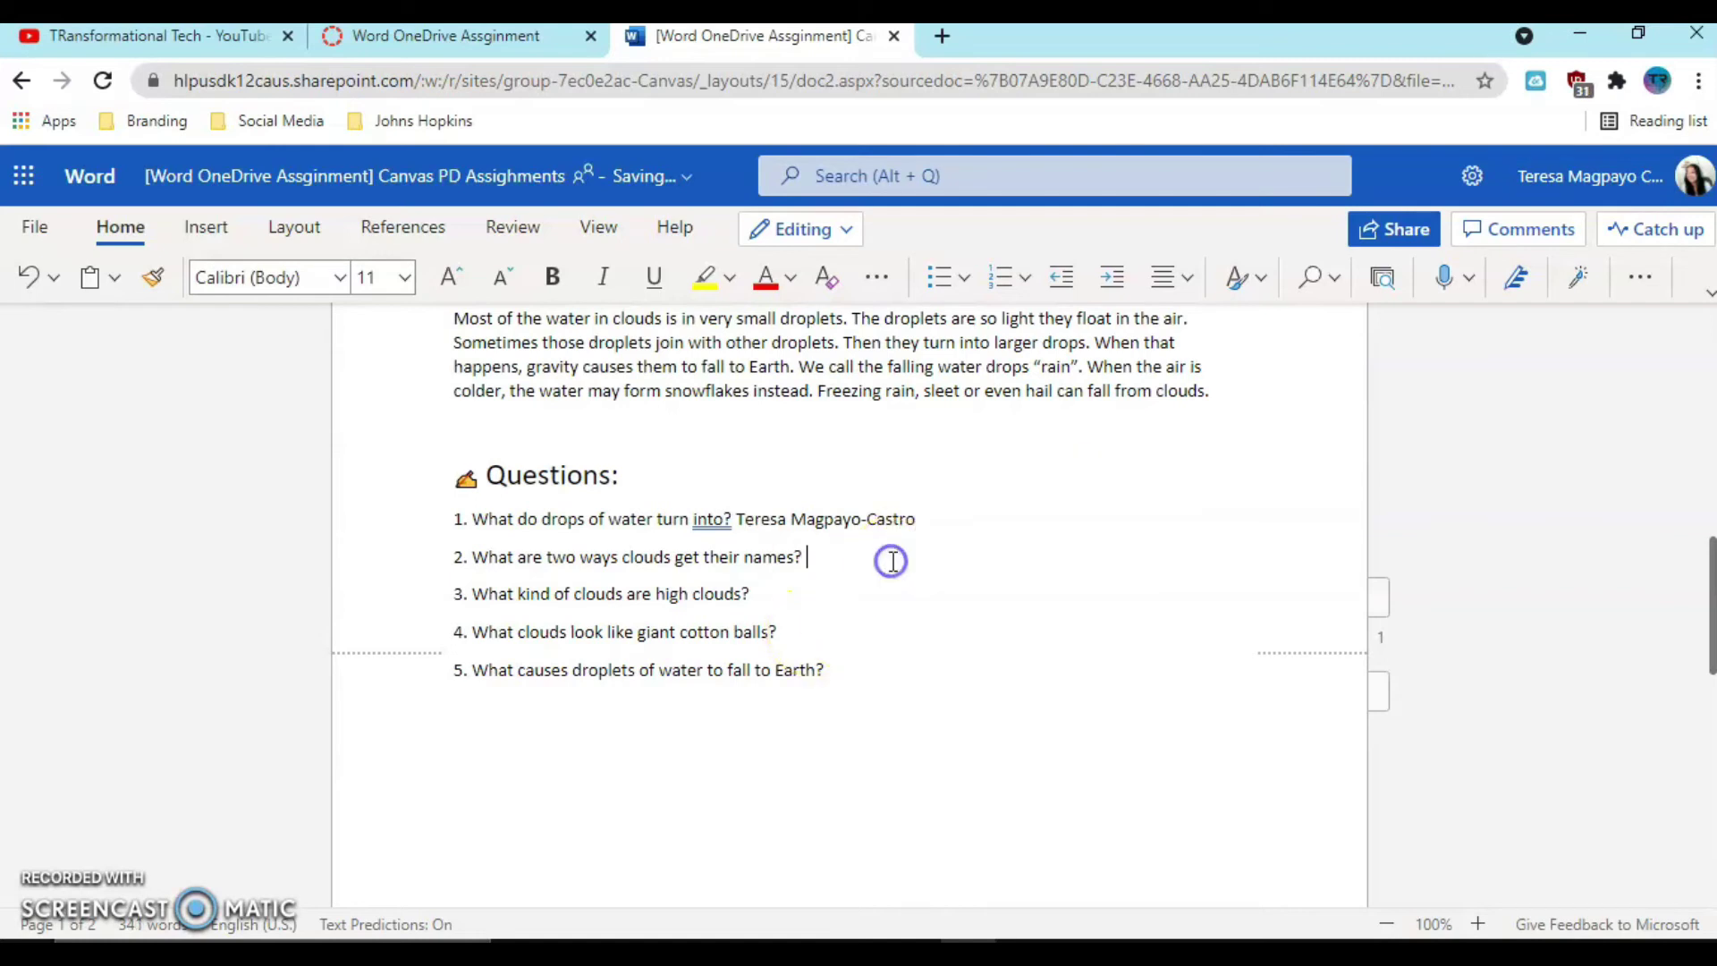
type("Spark")
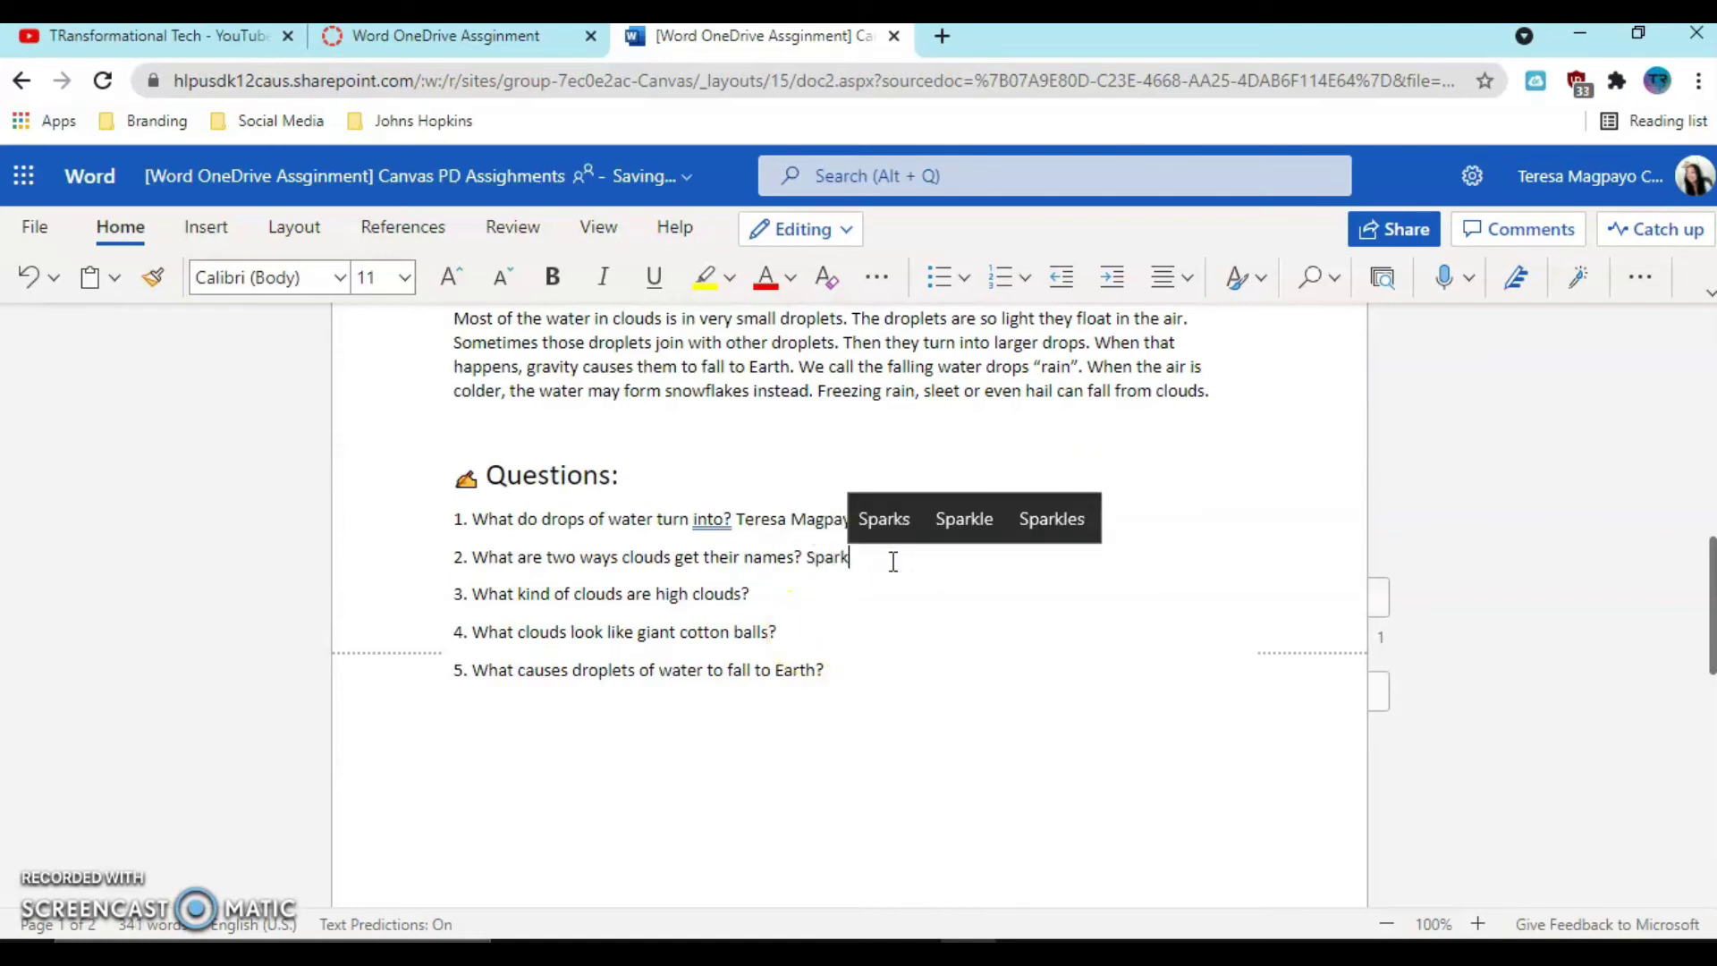
left_click(957, 521)
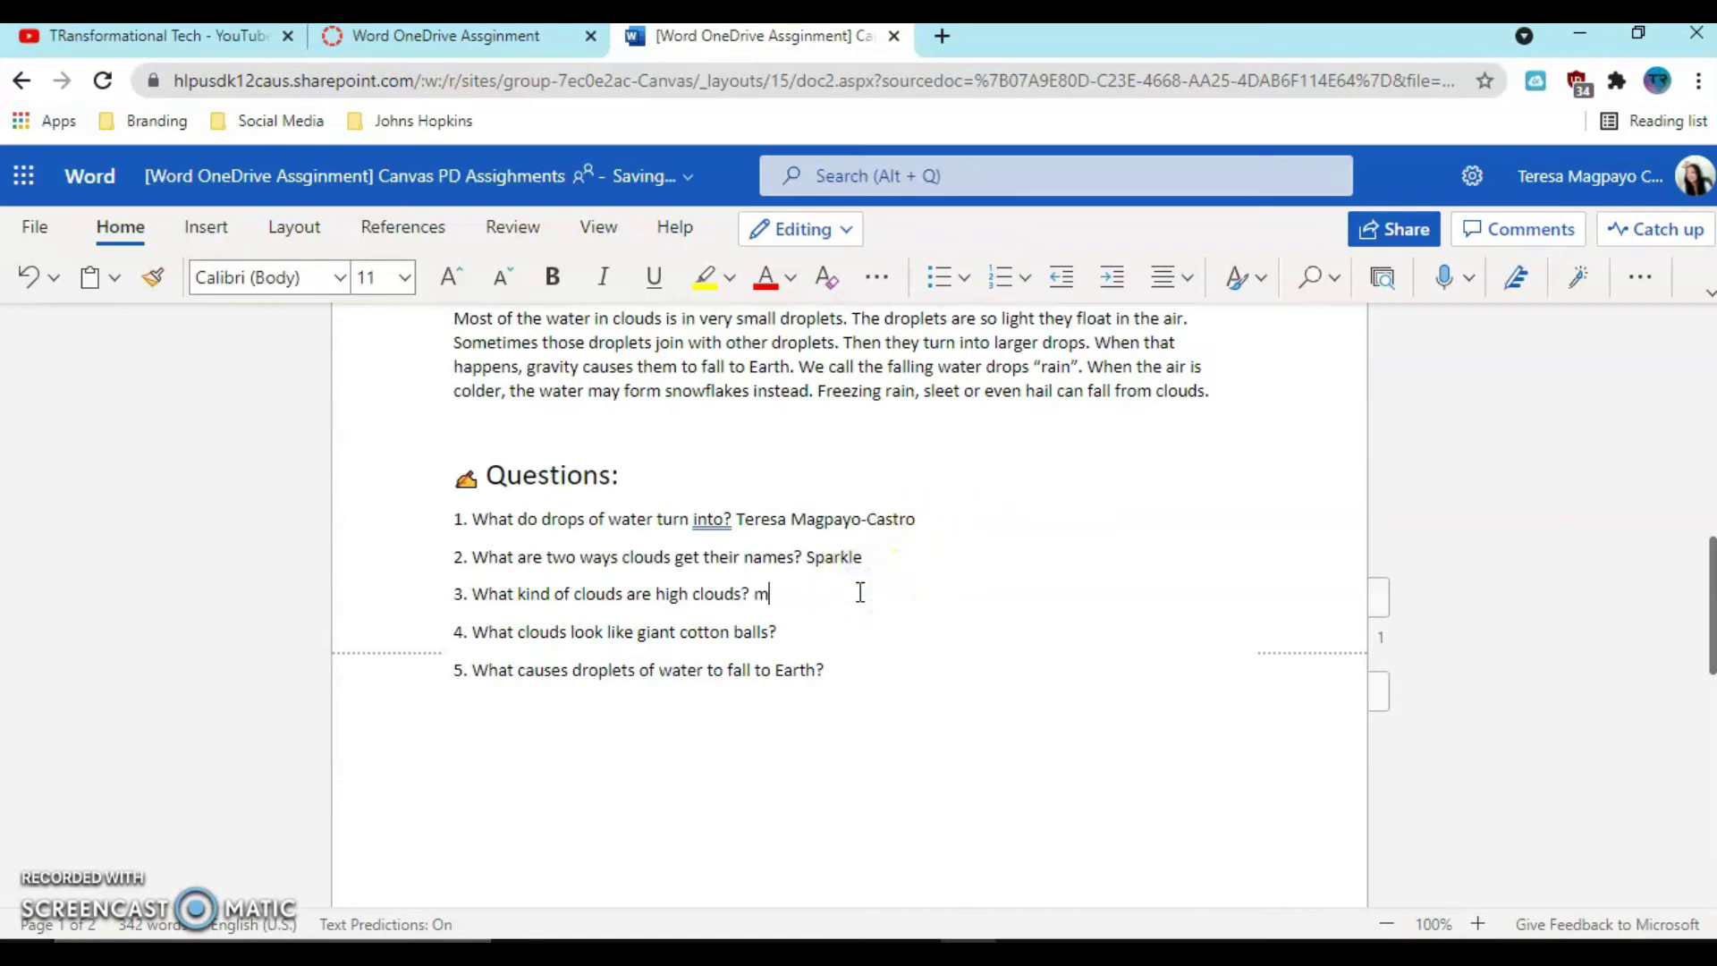
type("mmmmmmm")
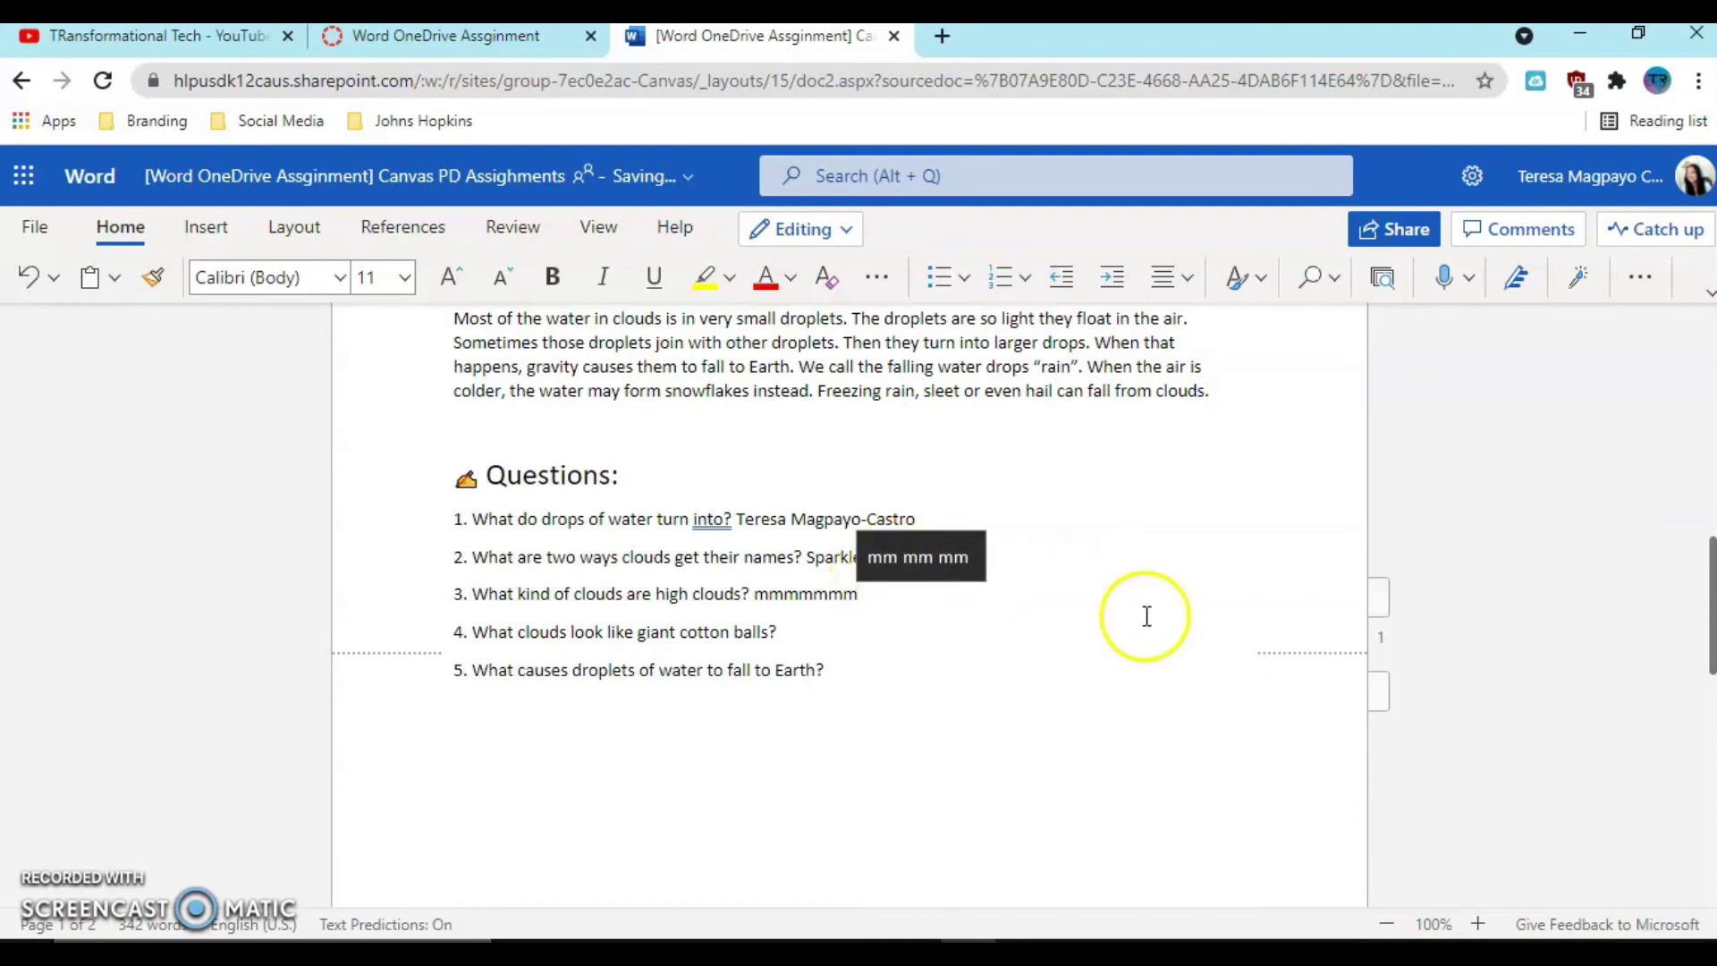
scroll(920, 613, "up", 15)
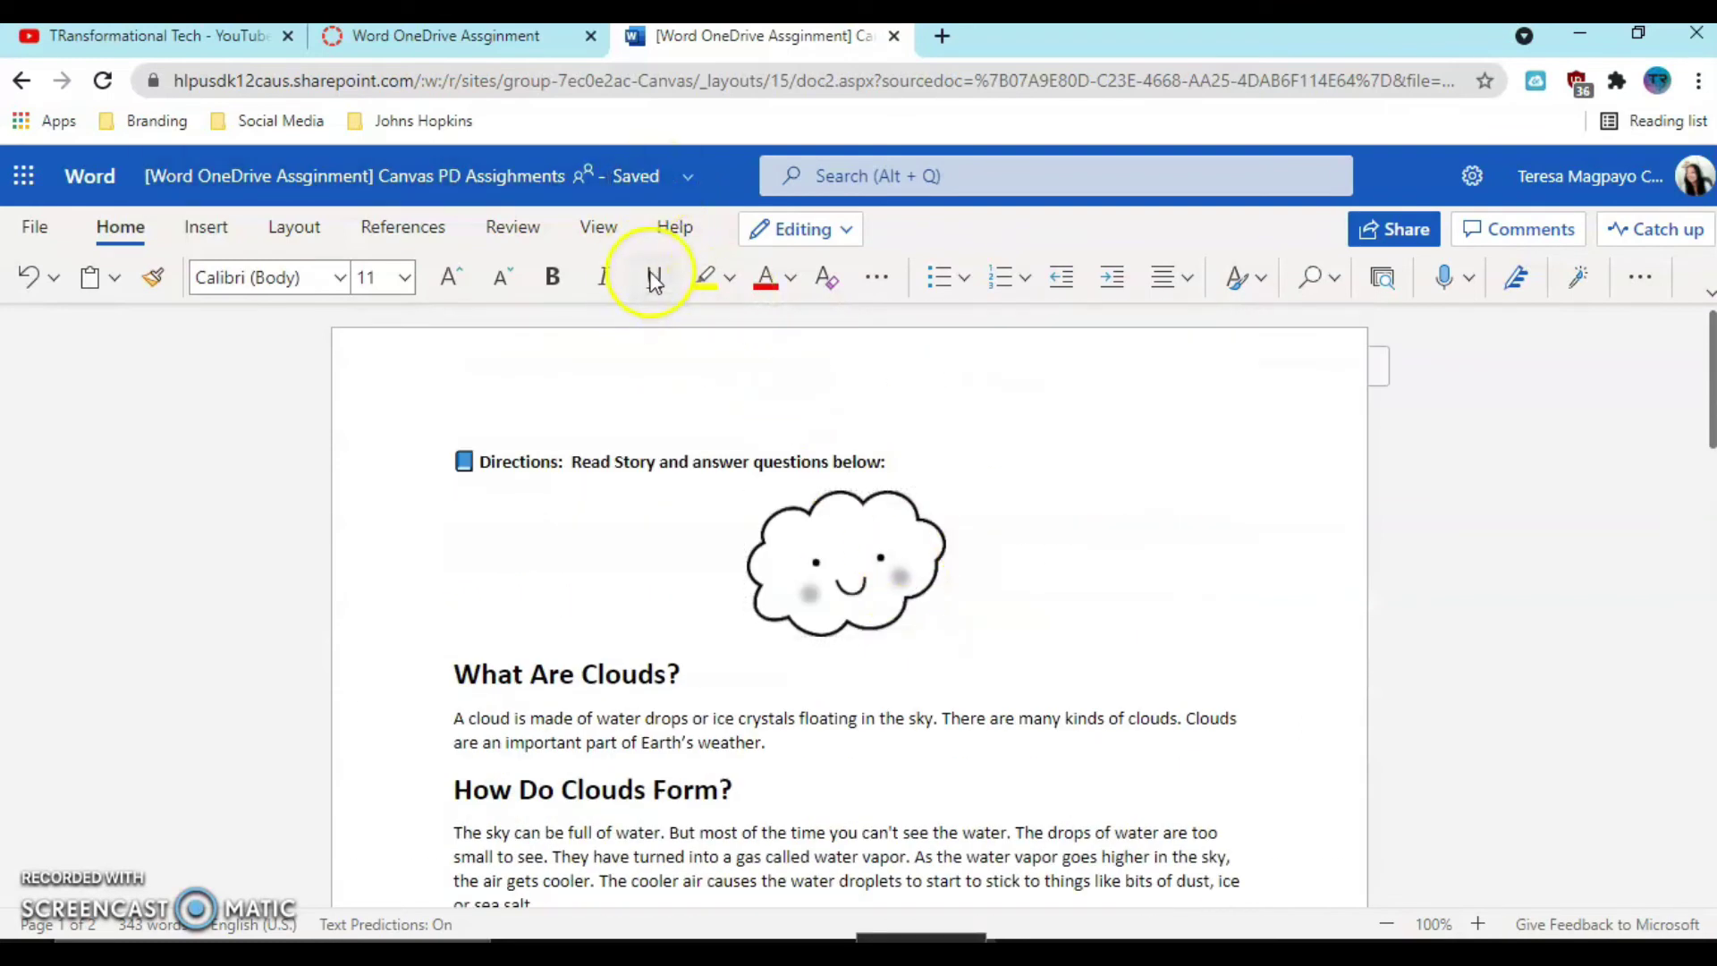
left_click(895, 36)
- Refresh the preview, check the question 1 and Sparkle answers, and submit the assignment
scroll(930, 573, "down", 2)
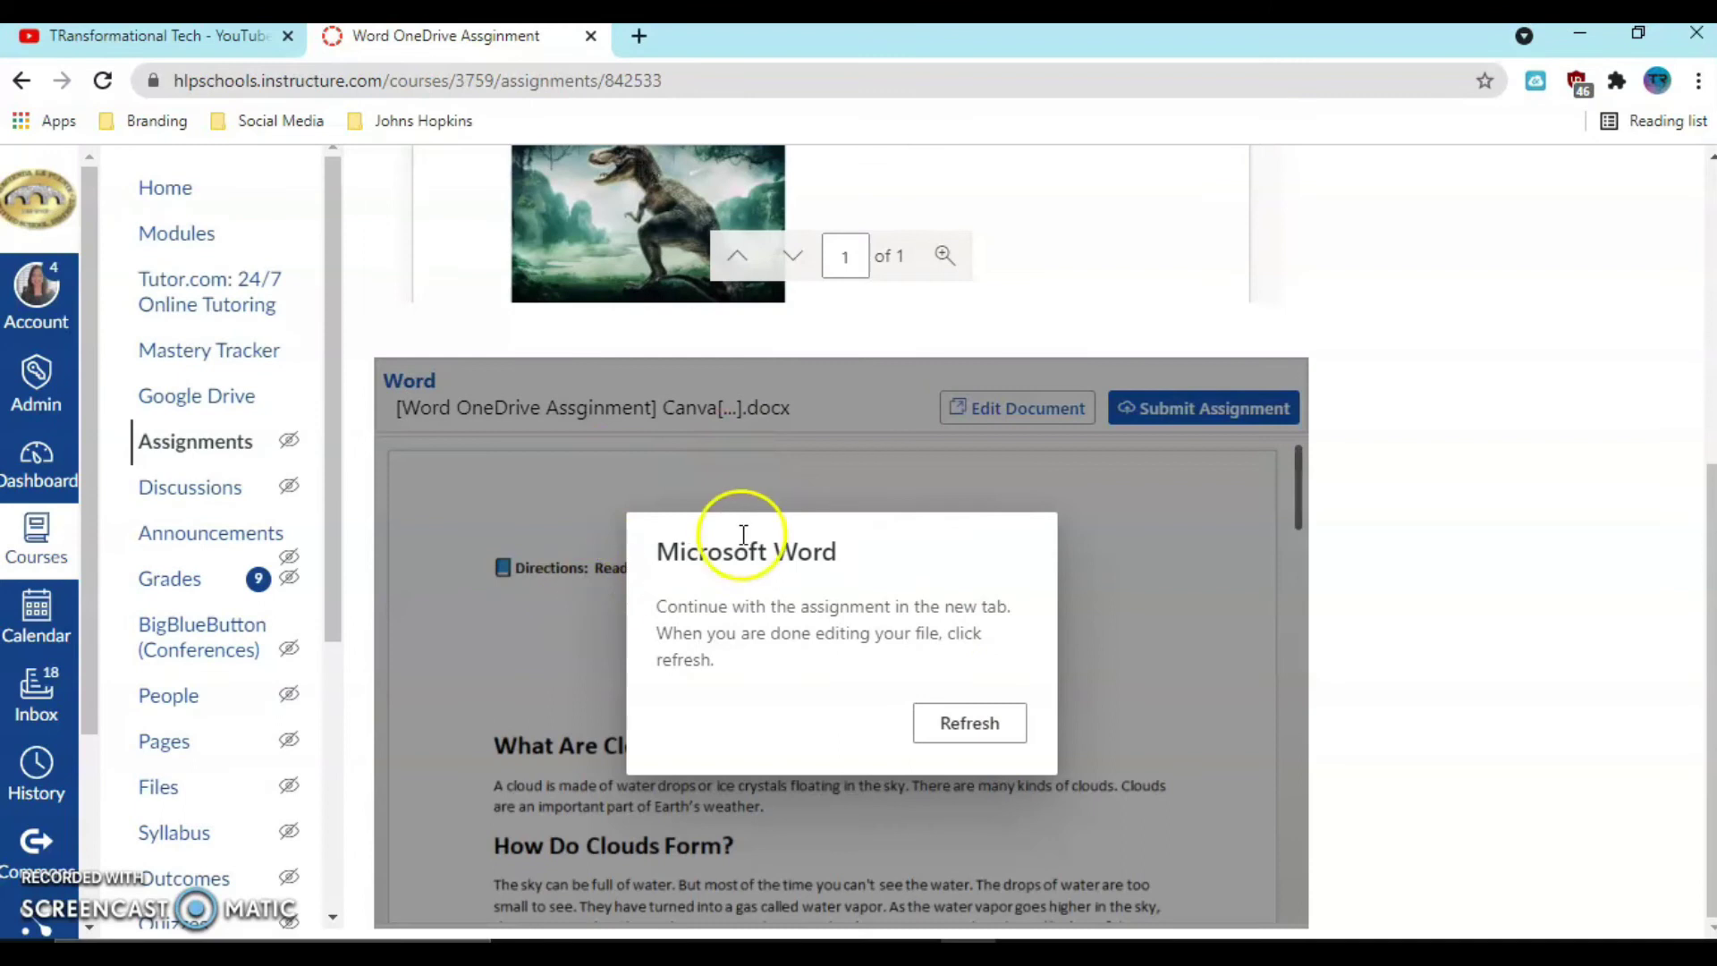
left_click(979, 729)
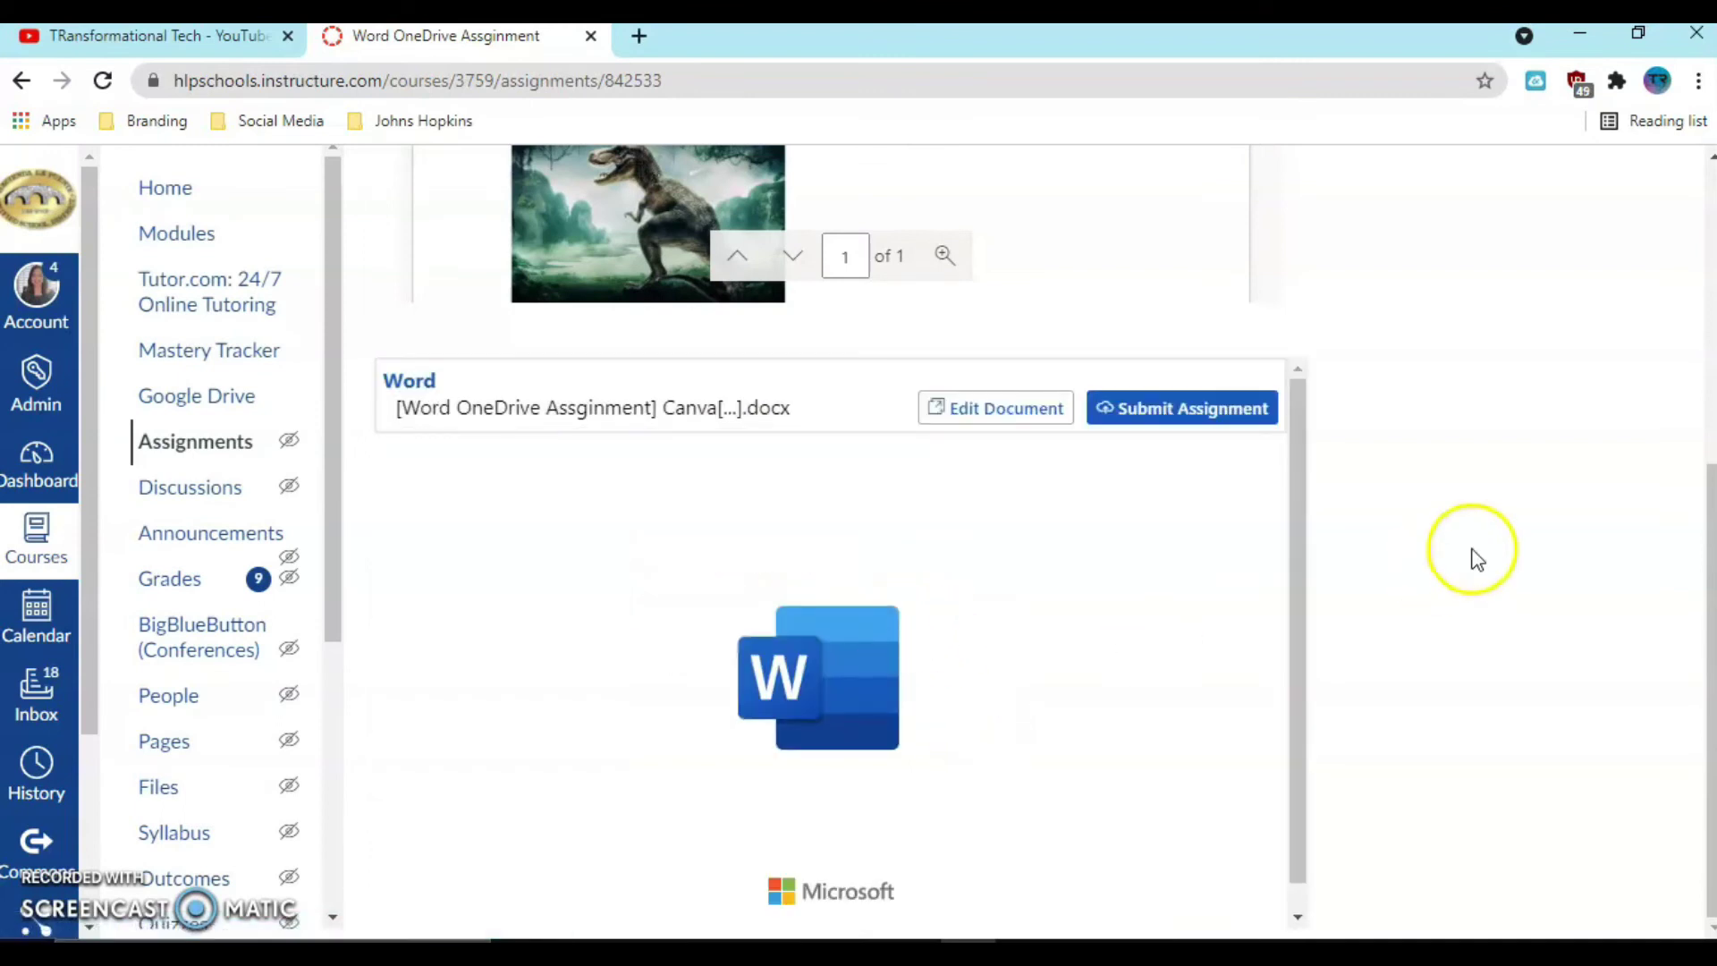
scroll(1199, 579, "down", 6)
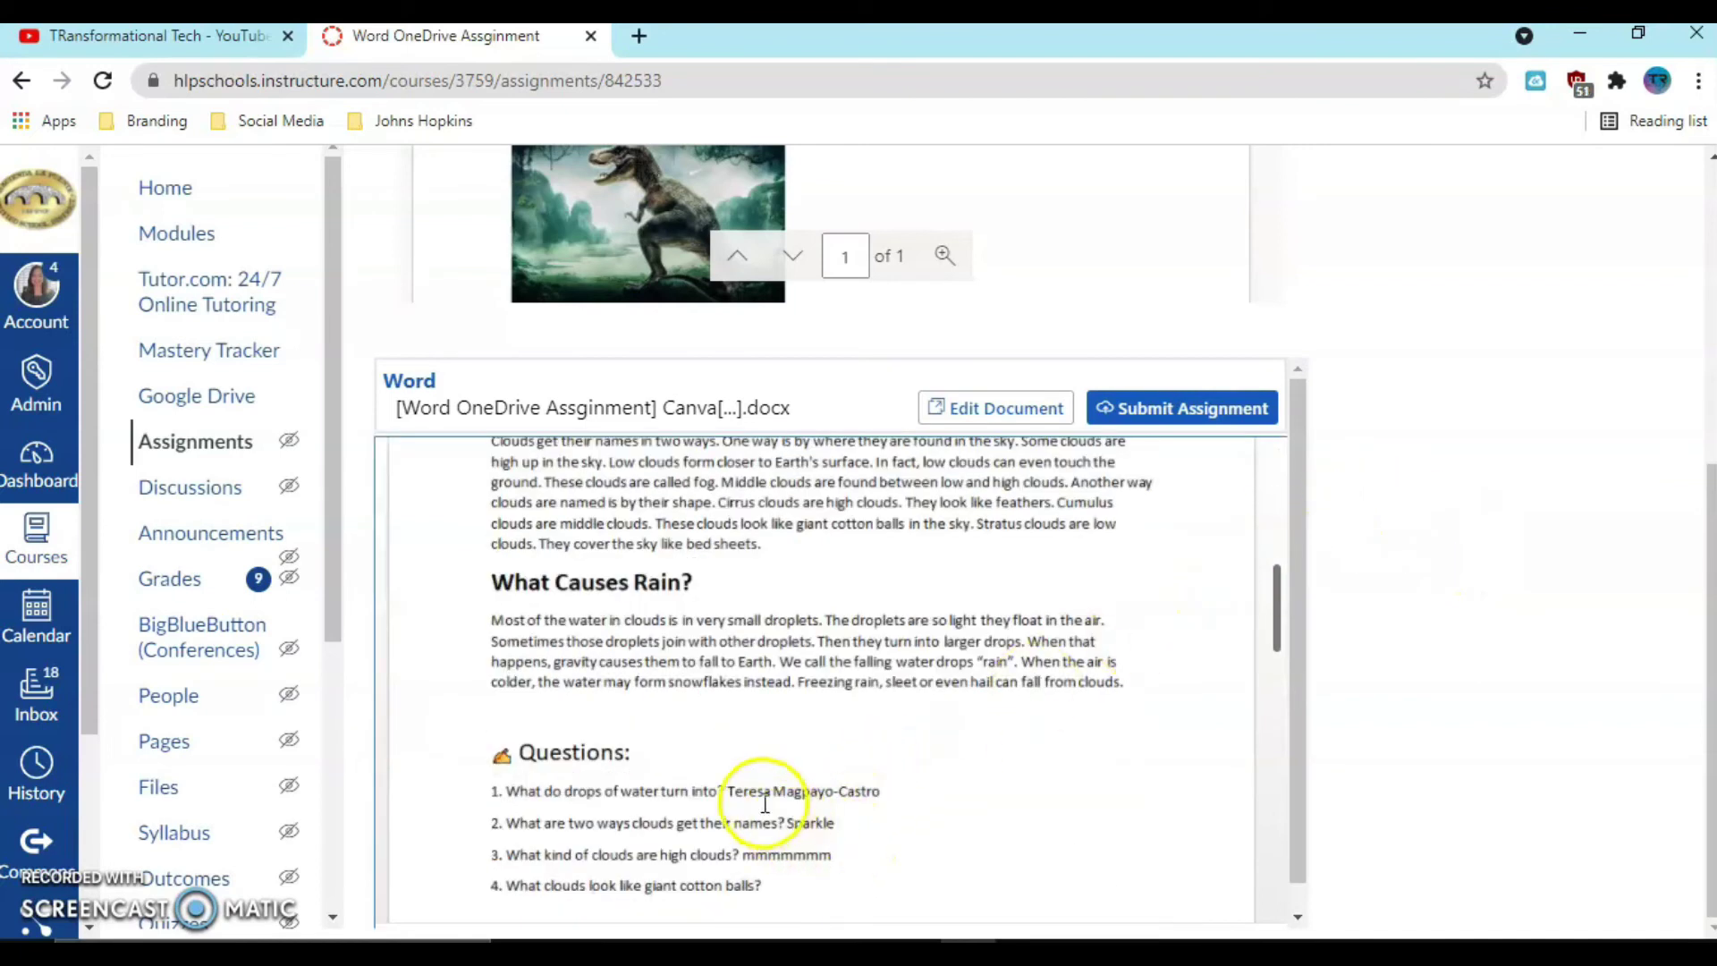
left_click_drag(780, 793, 889, 793)
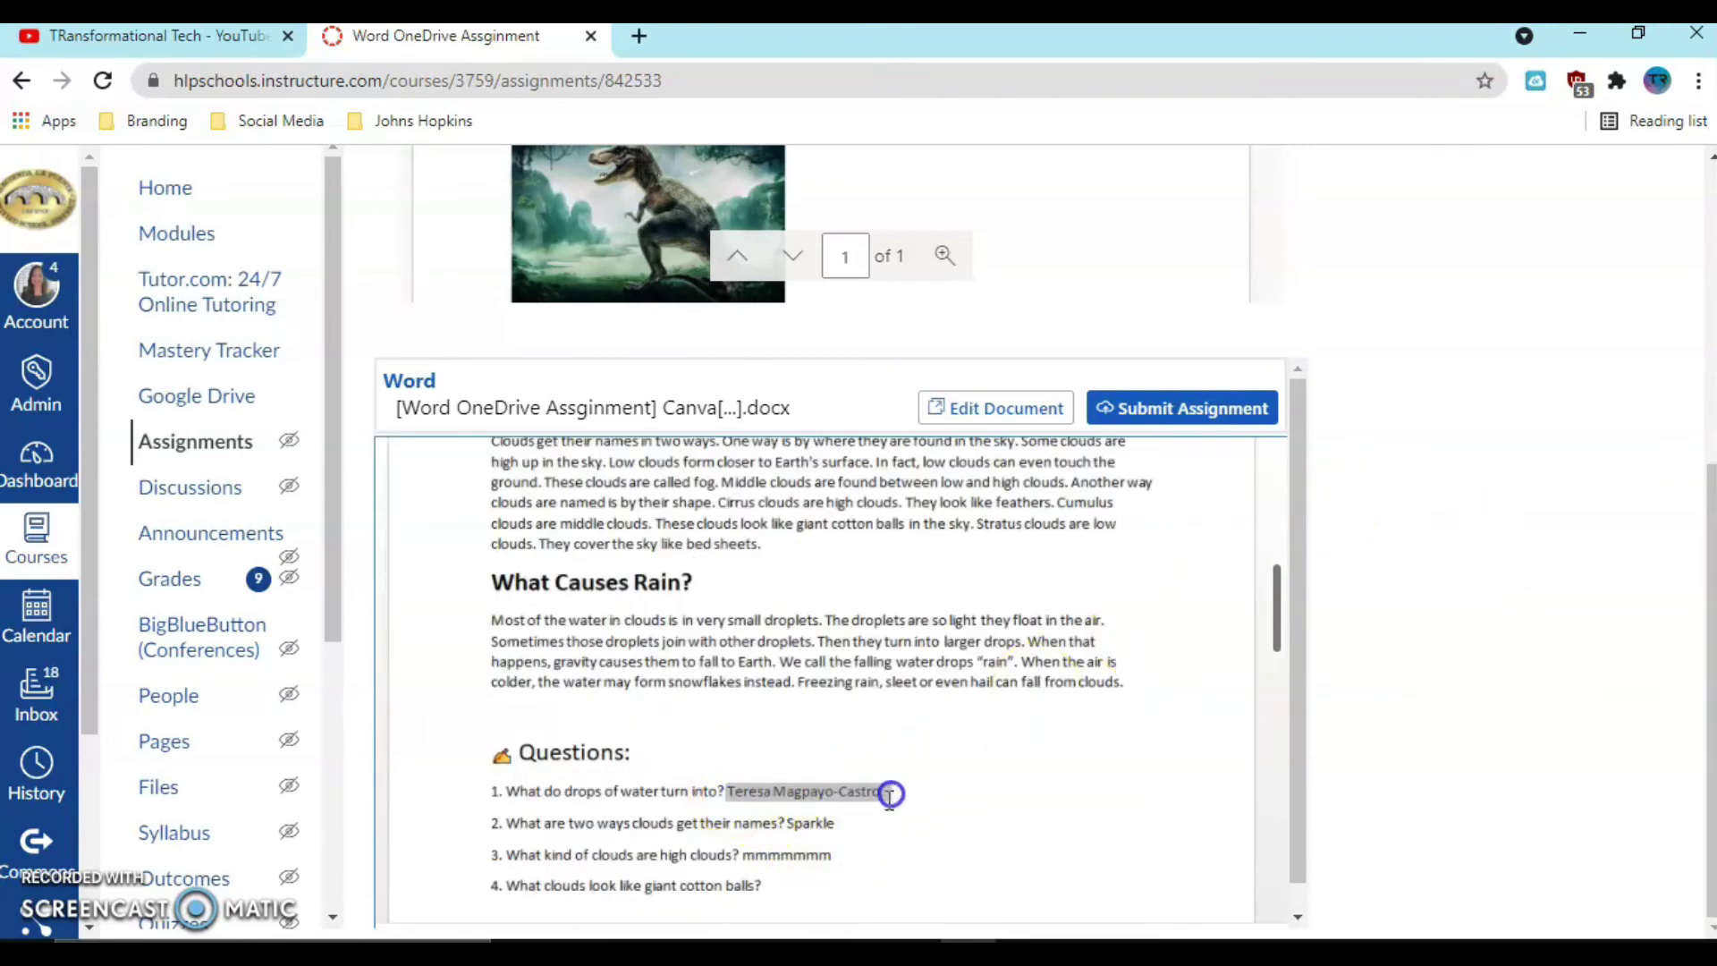
left_click_drag(787, 823, 841, 821)
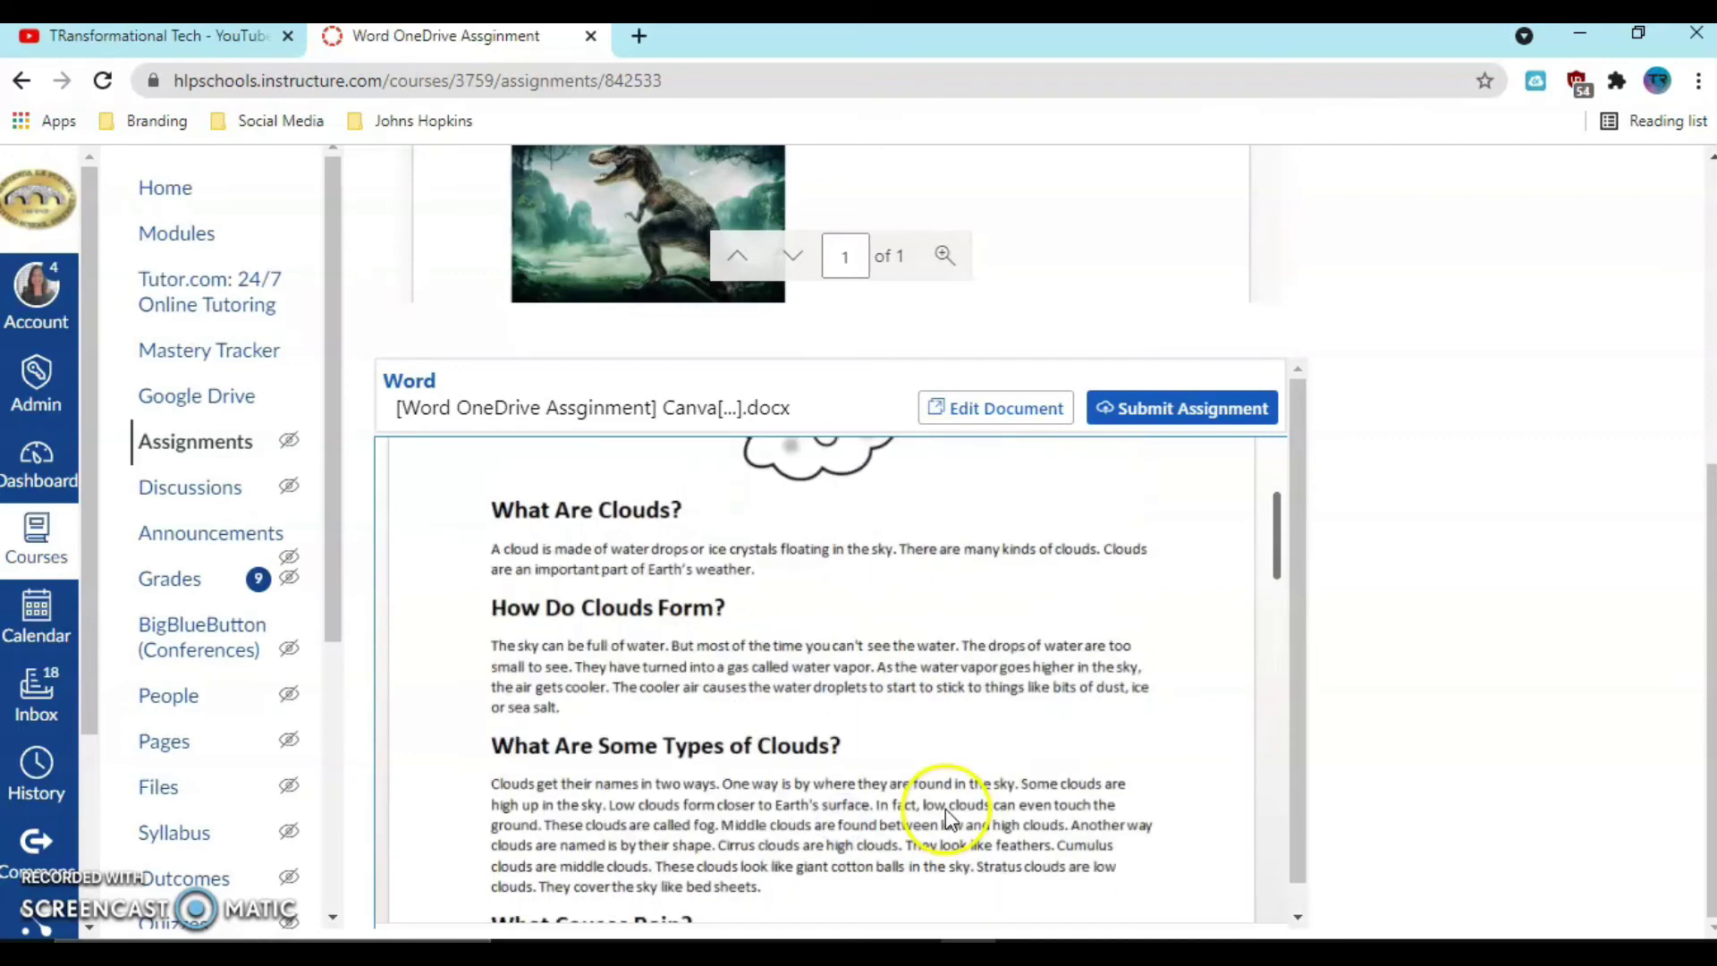
left_click(1163, 414)
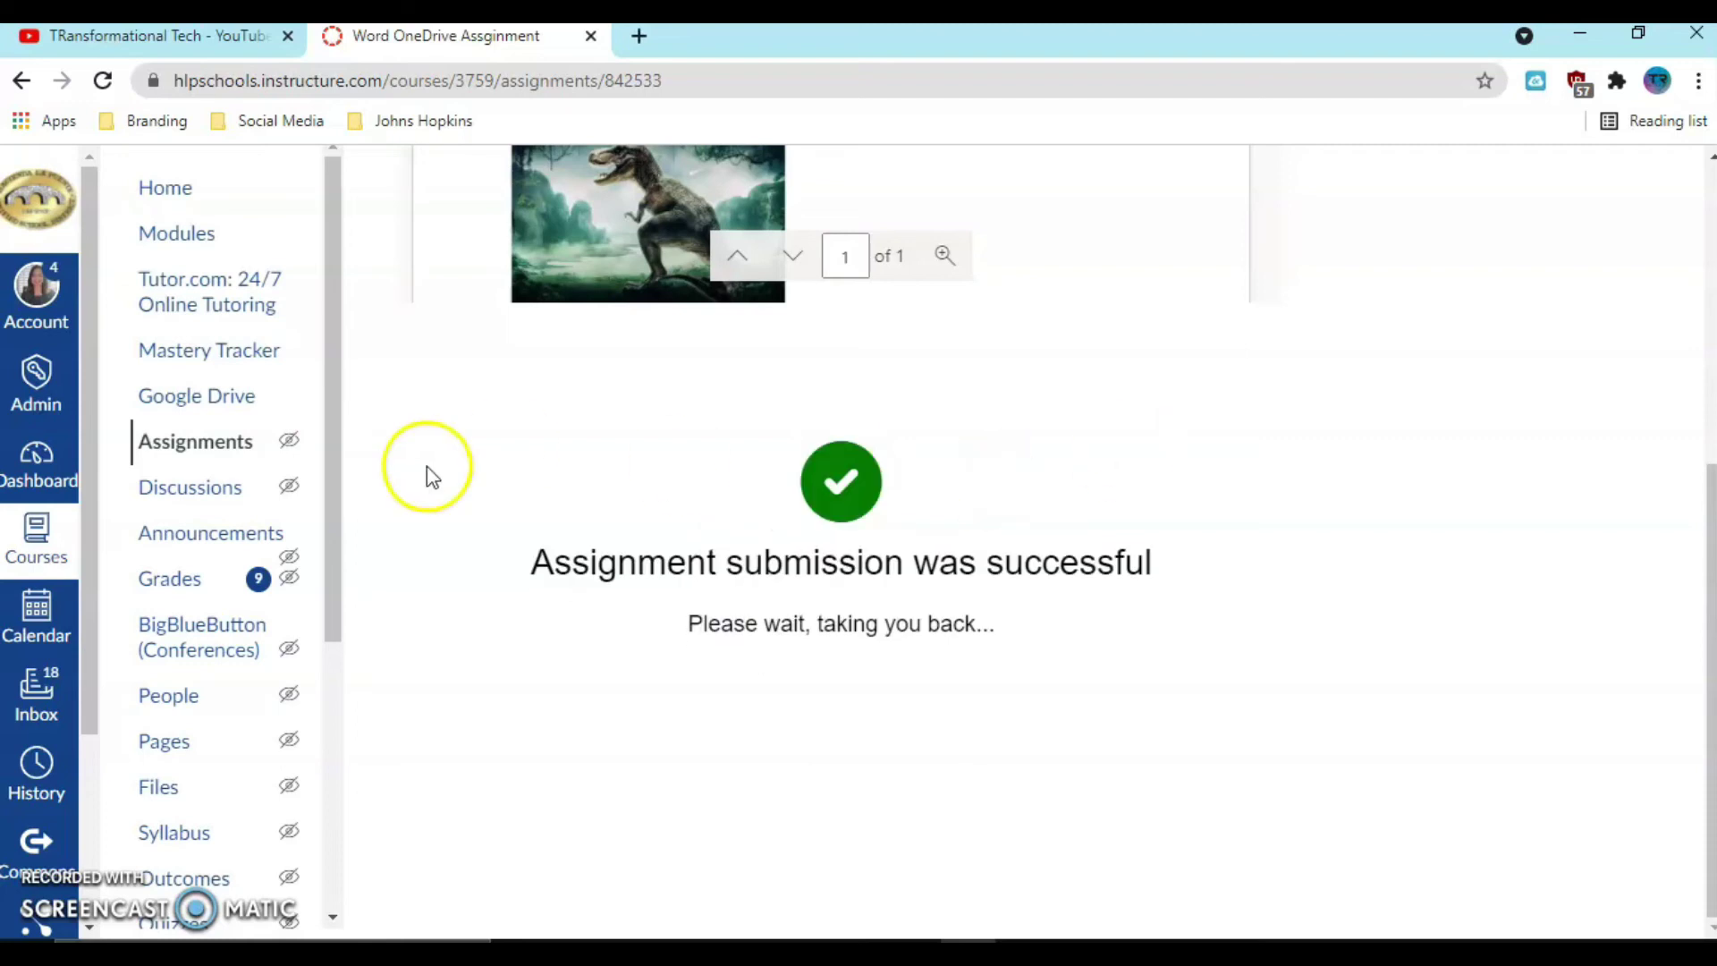
left_click(1691, 46)
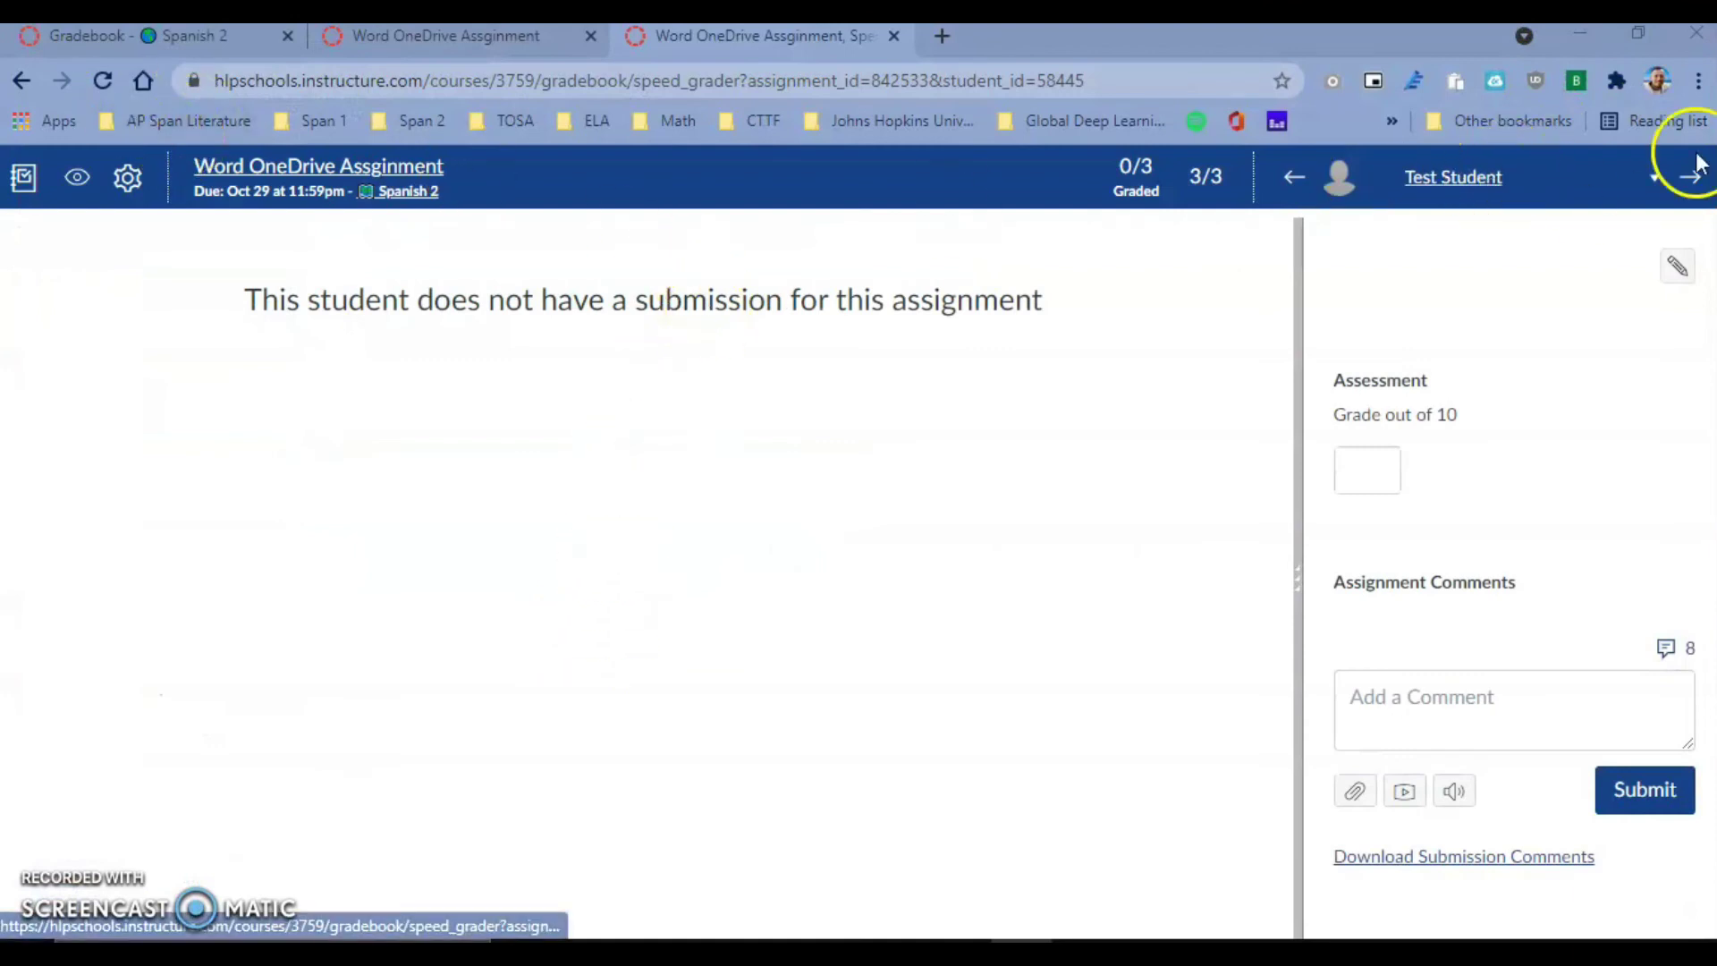
- Switch SpeedGrader to the student who submitted and reload to show the new submission
left_click(1655, 183)
left_click(1523, 234)
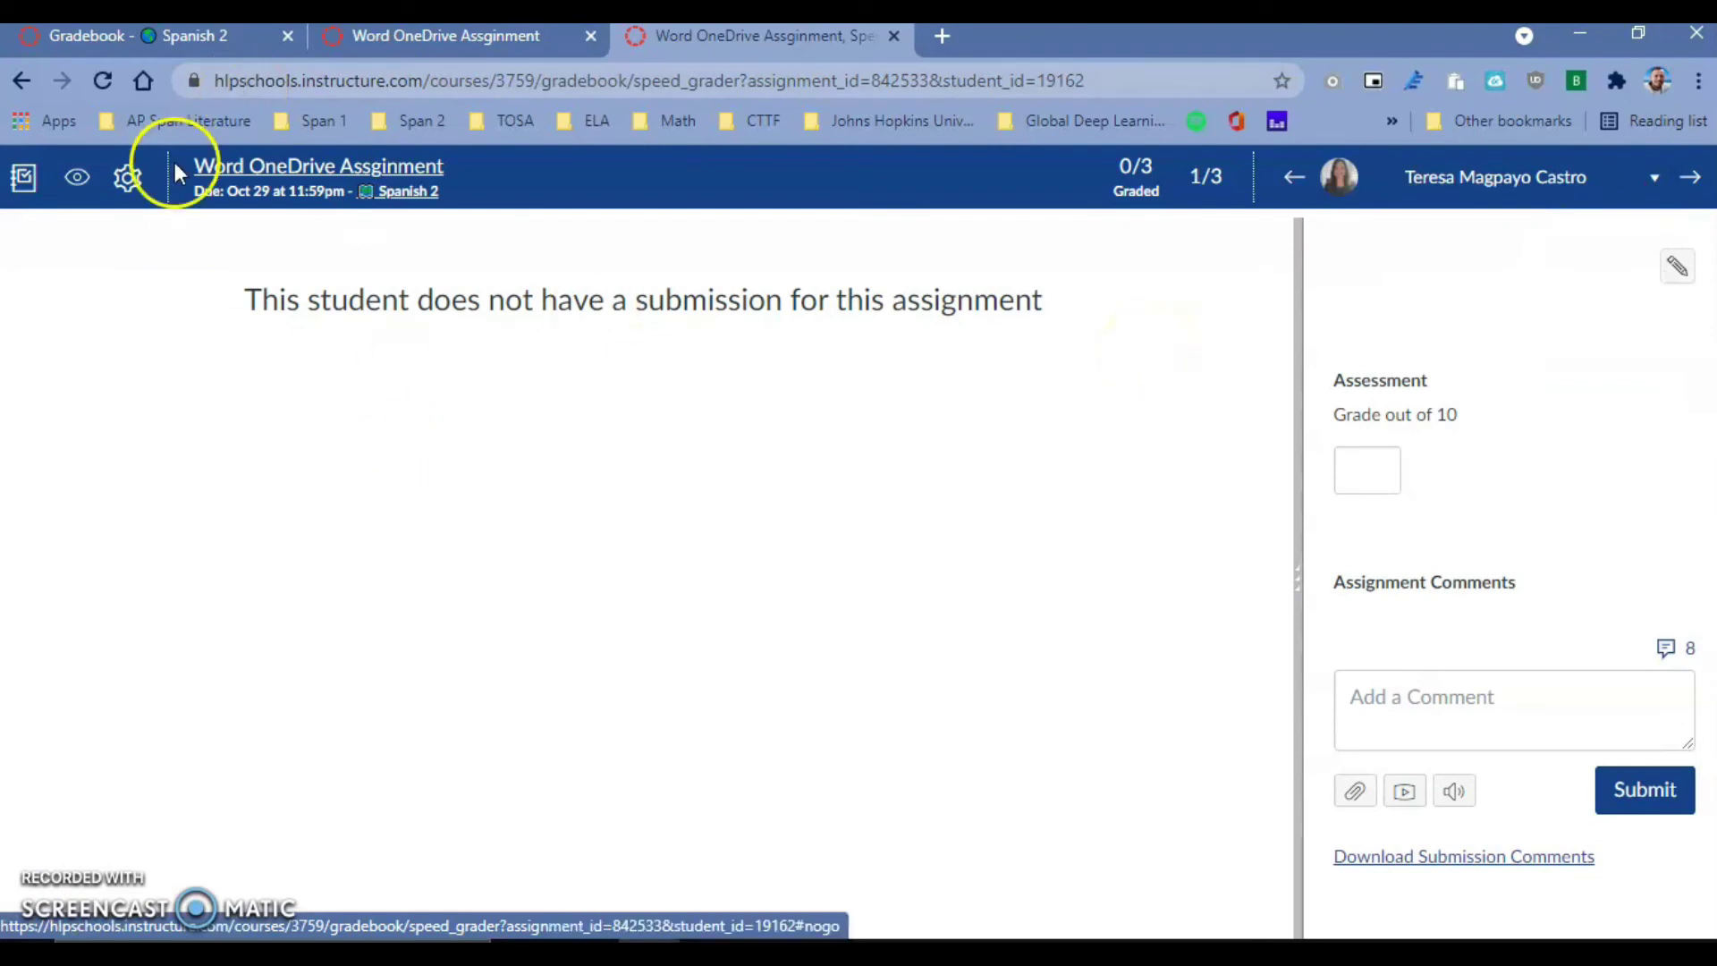
left_click(104, 81)
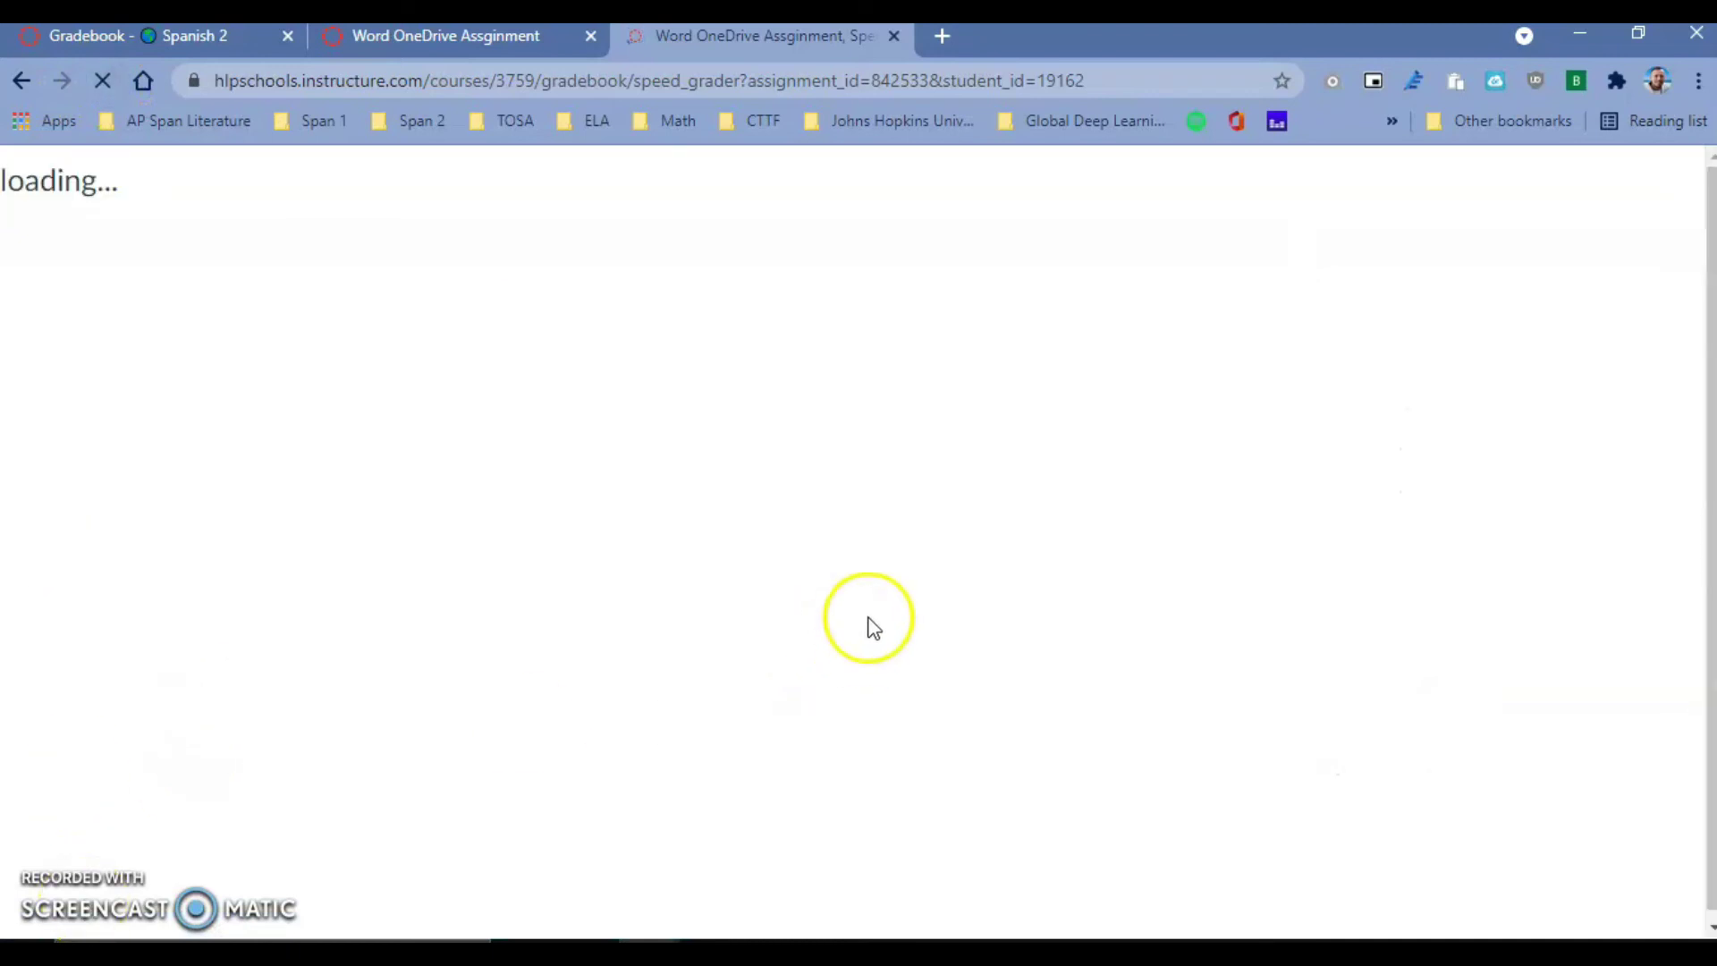
left_click(890, 619)
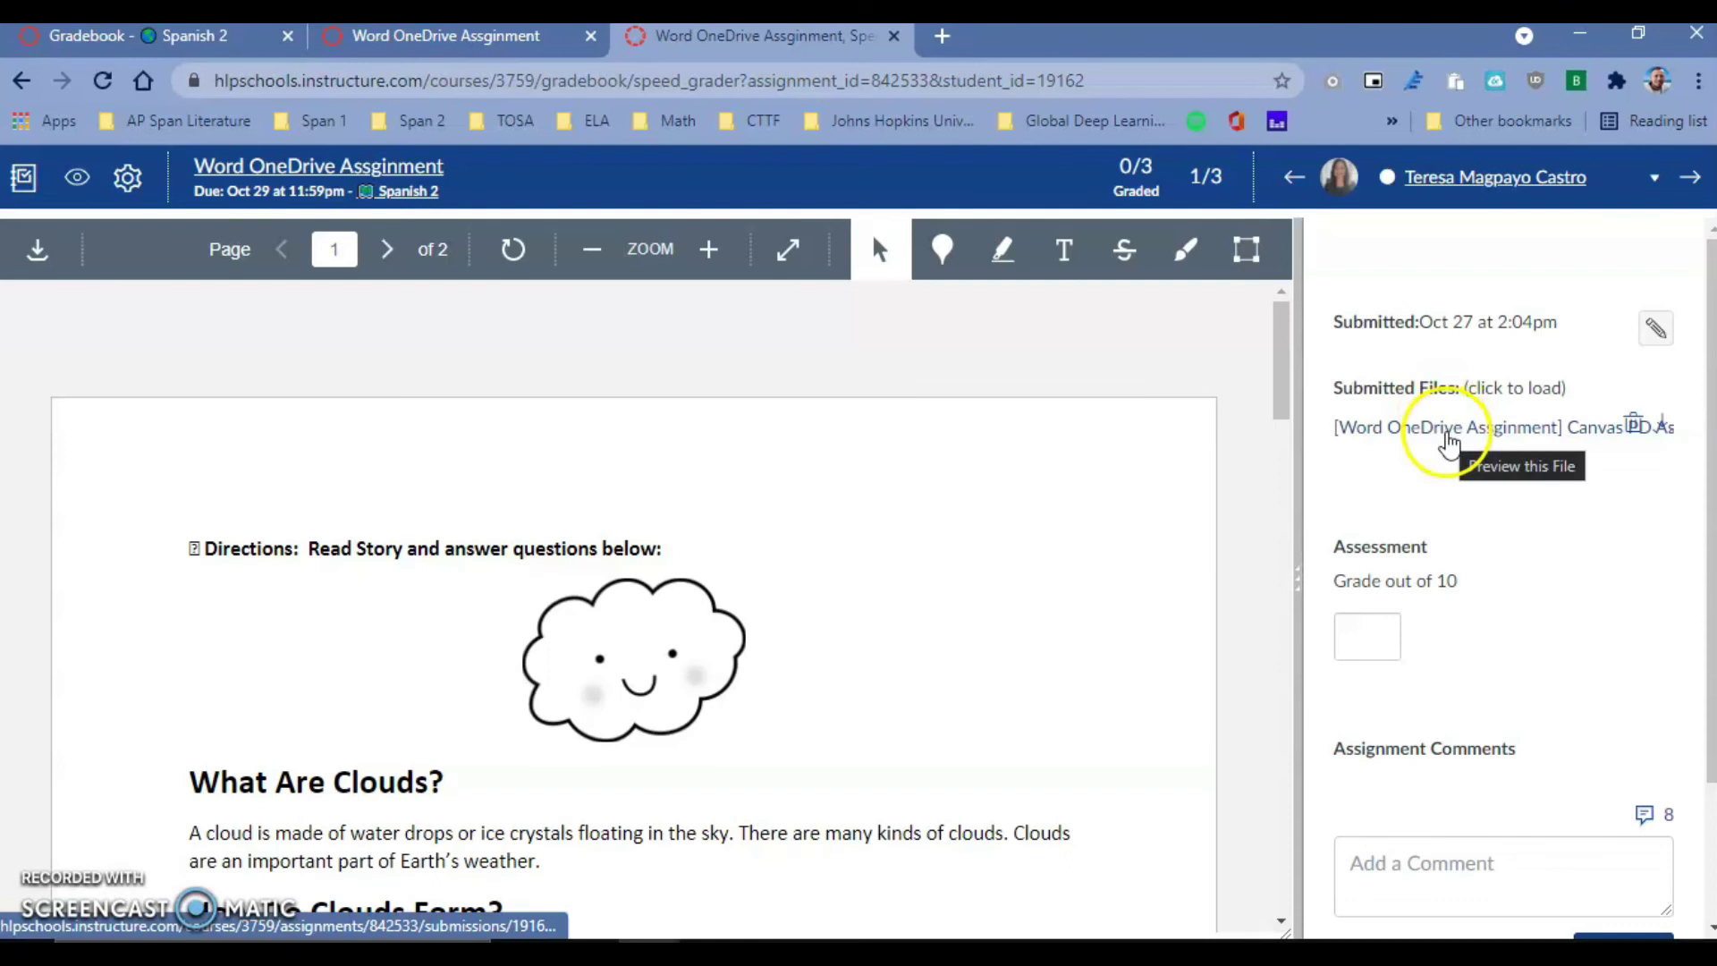
- Scroll through the submitted worksheet, open and close the comment library, and return to the course
scroll(775, 608, "down", 1)
scroll(774, 608, "down", 13)
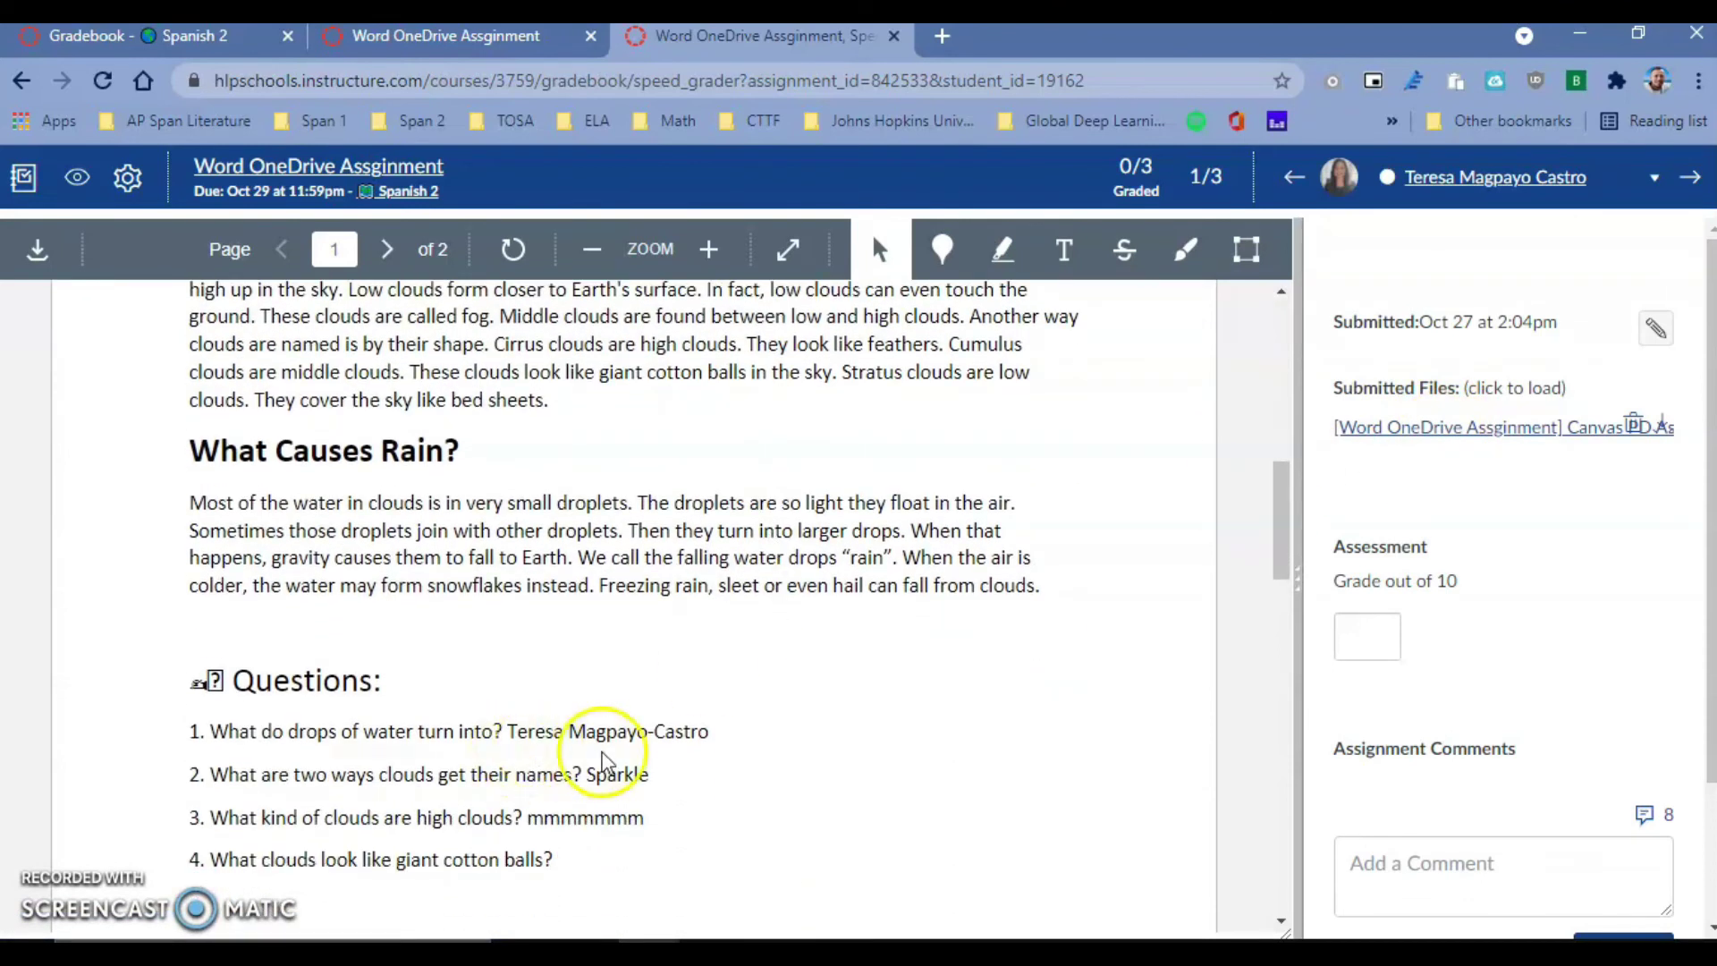
scroll(608, 765, "up", 14)
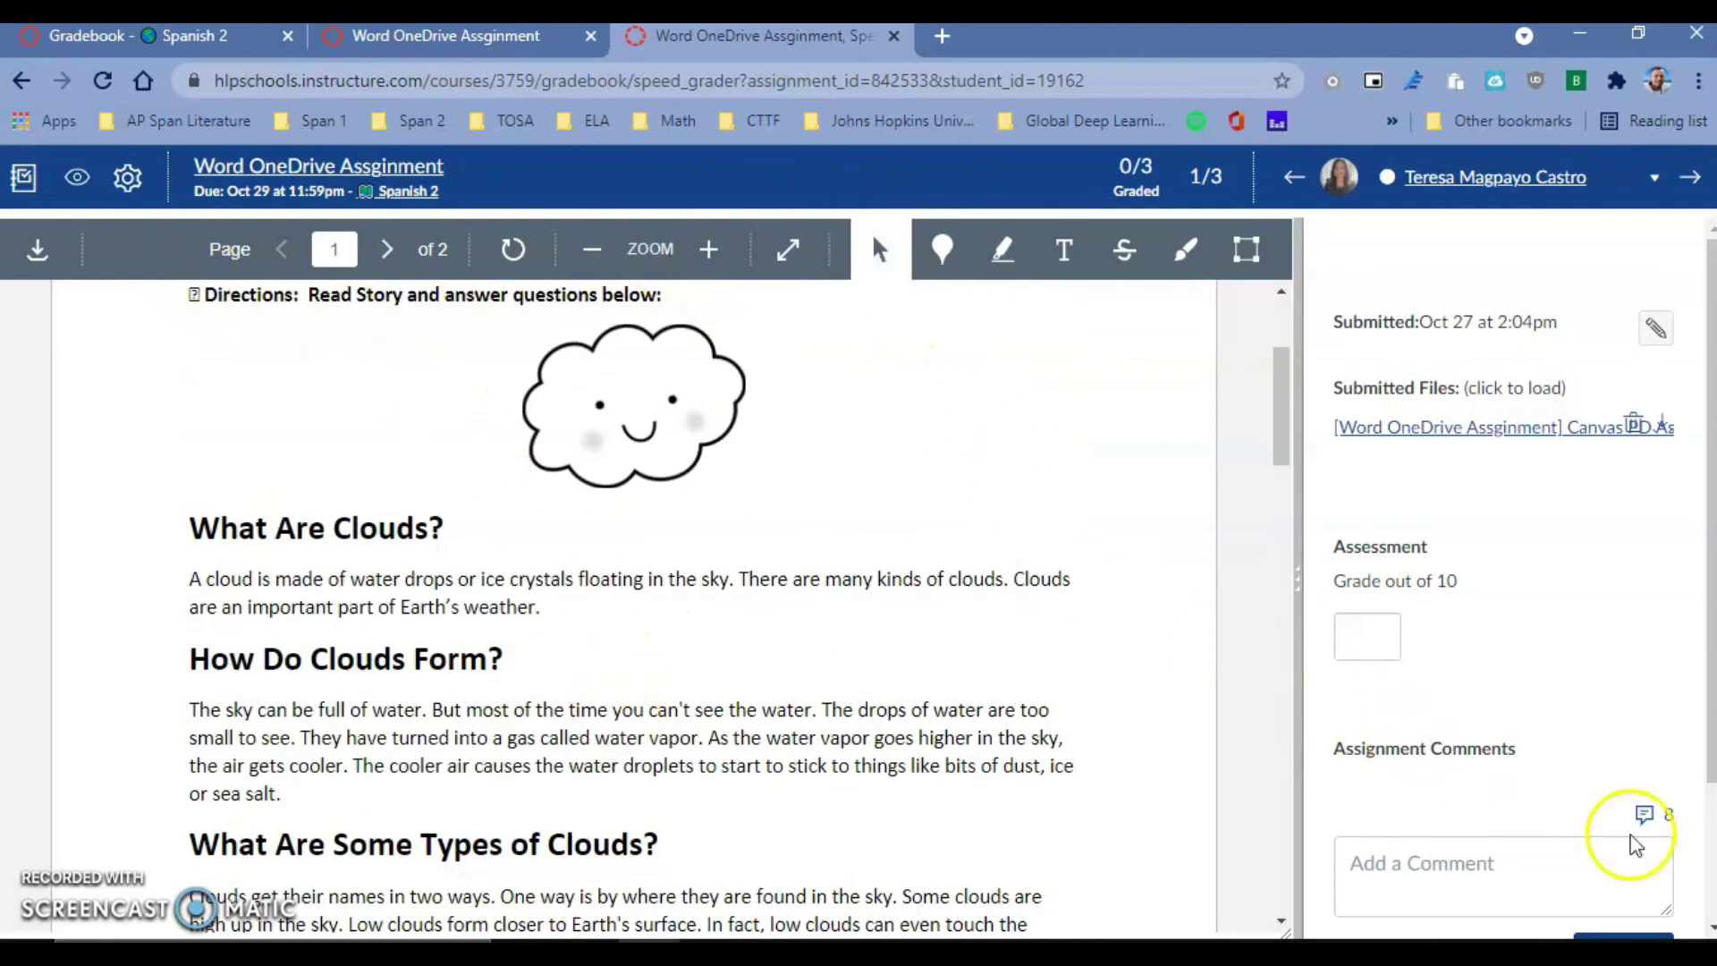
left_click(1646, 815)
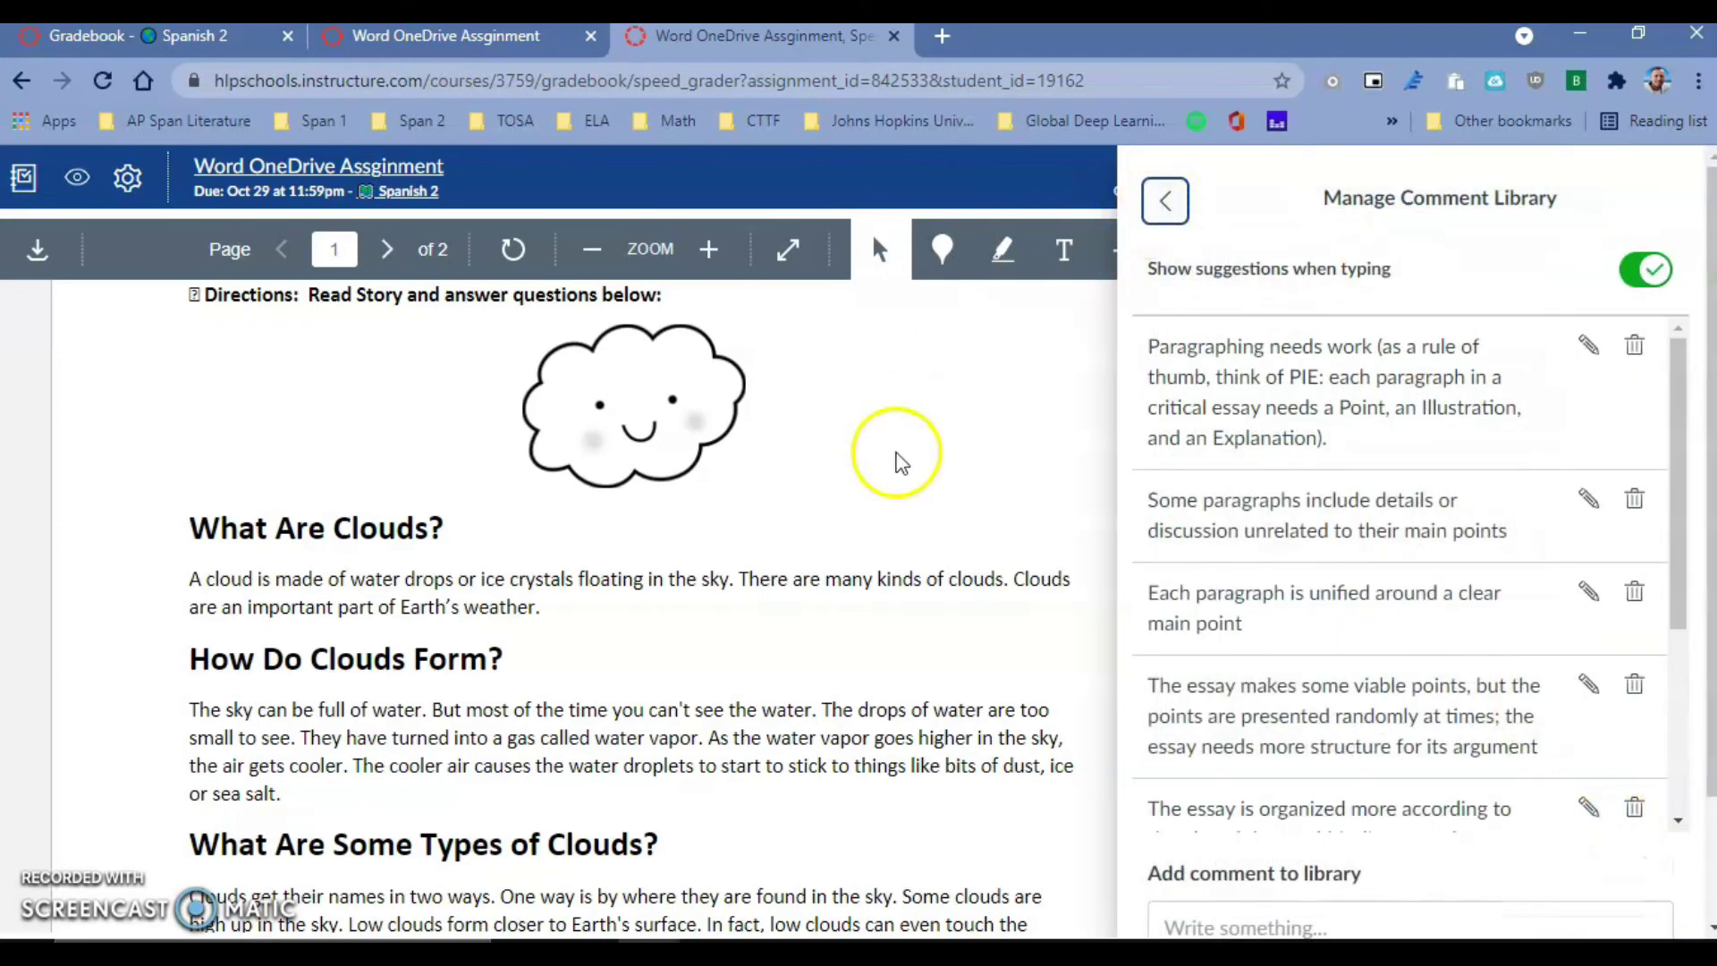
left_click(1165, 201)
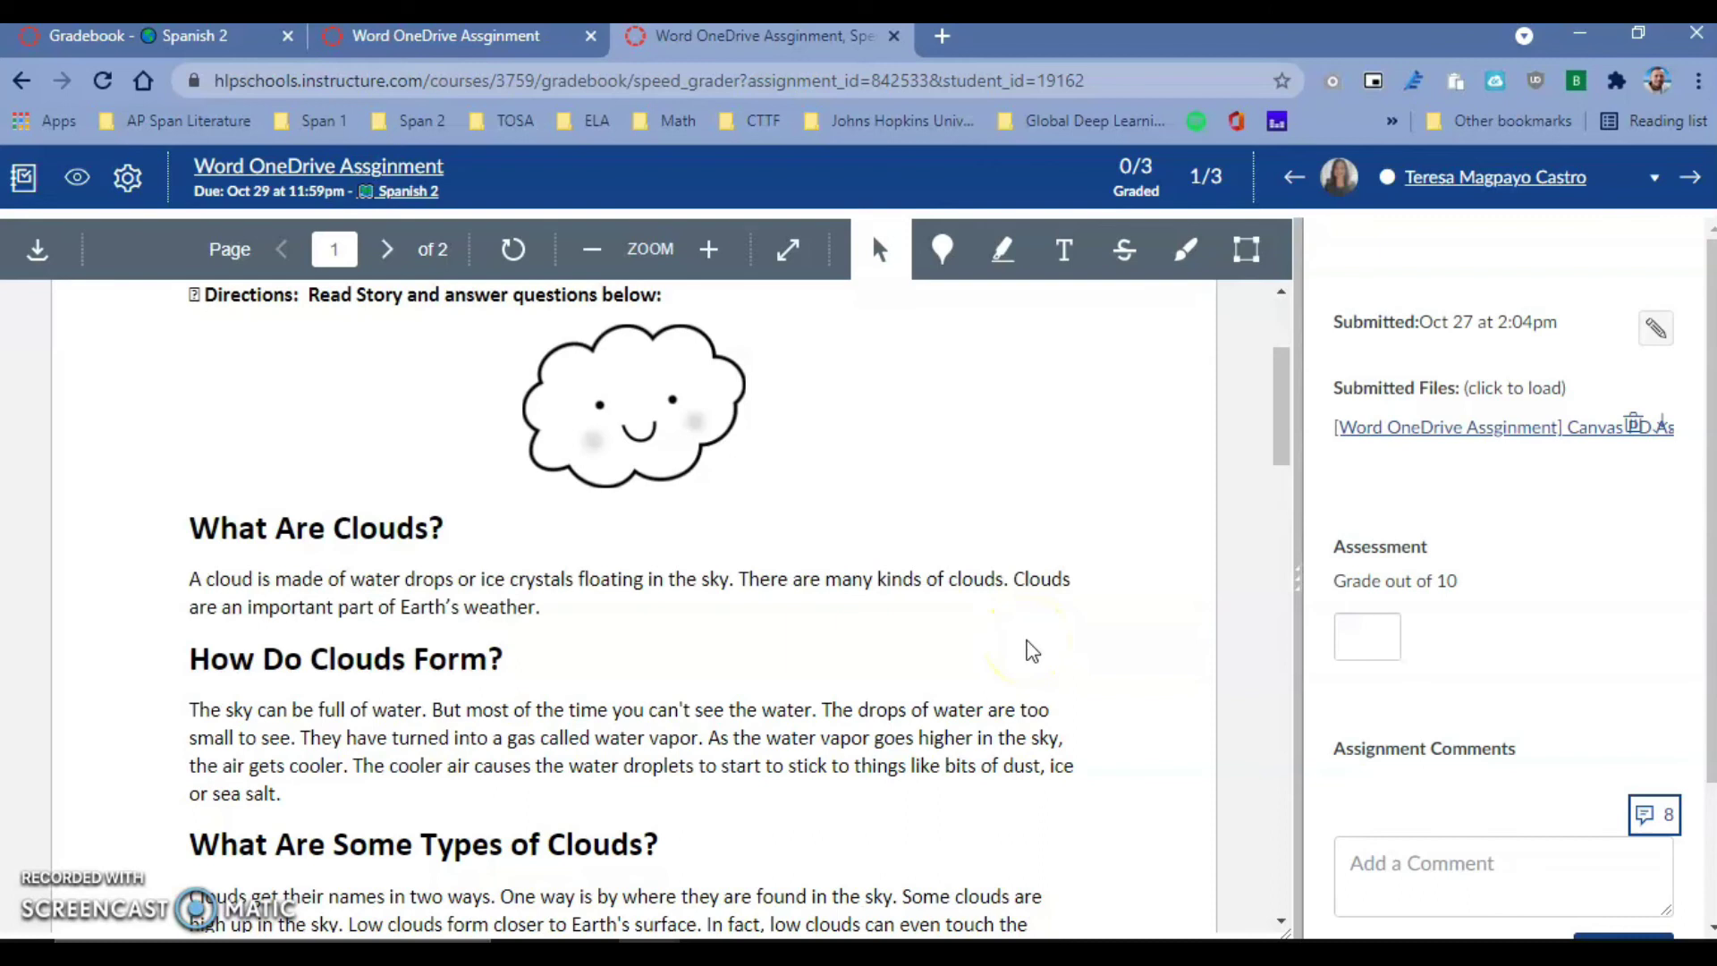
key("ctrl+shift+Tab")
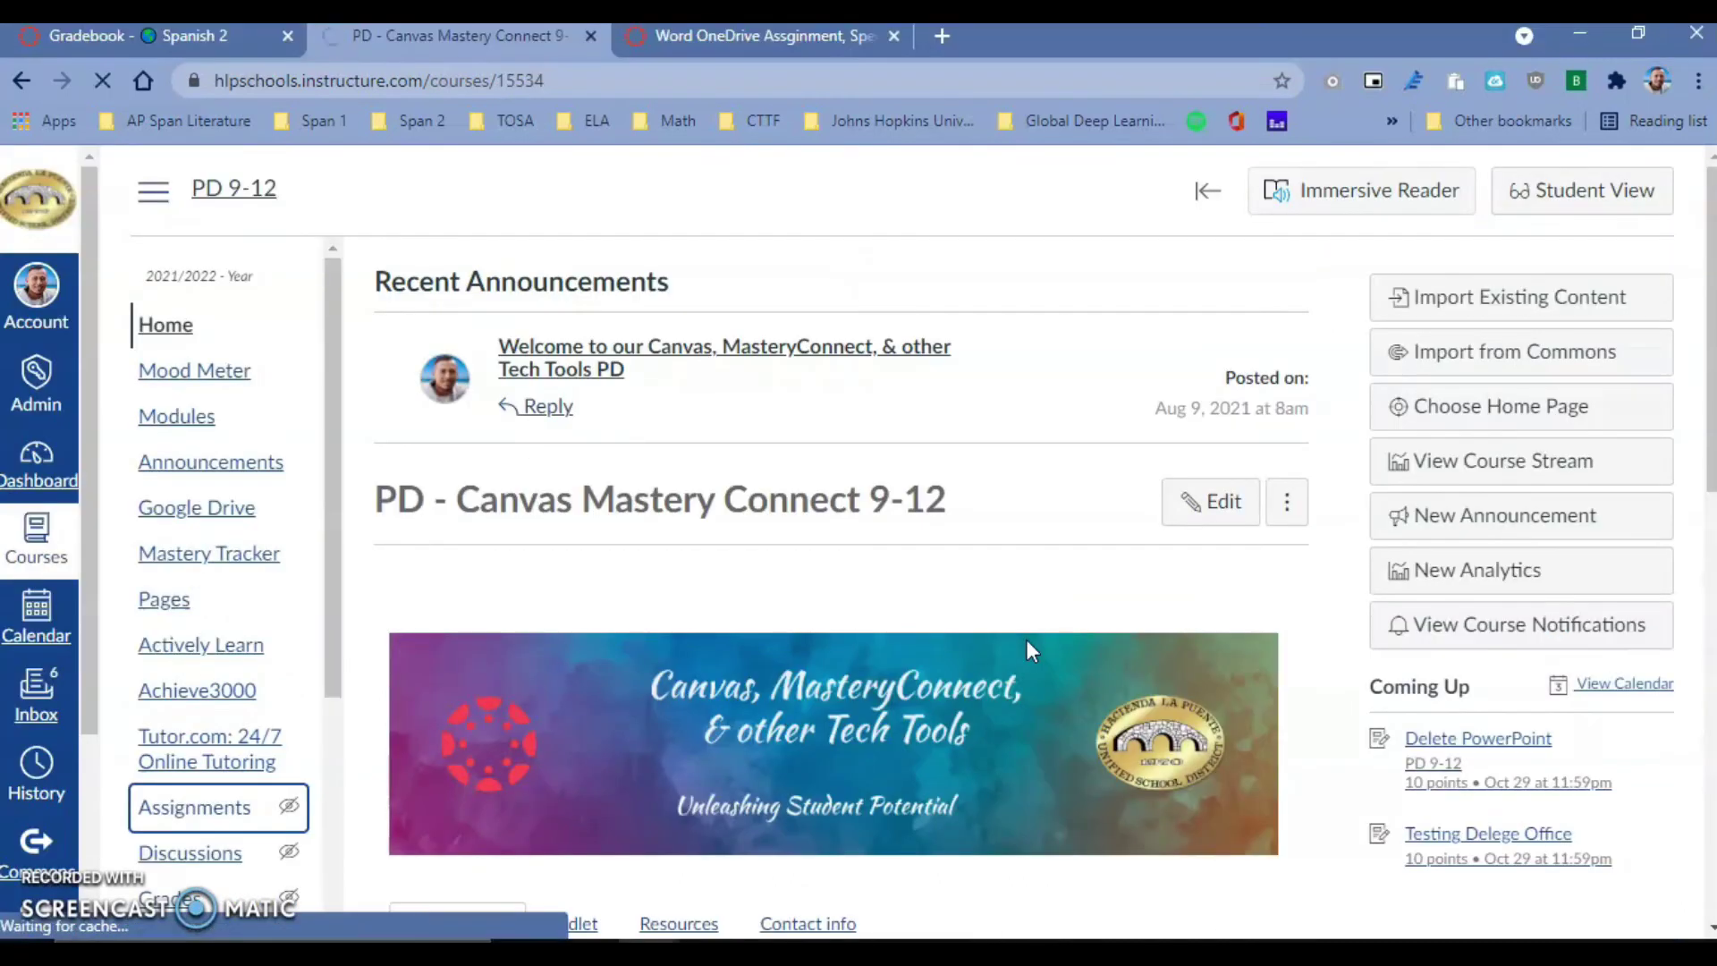
- From the course Assignments list, open Delete PowerPoint and switch to Student View
left_click(215, 814)
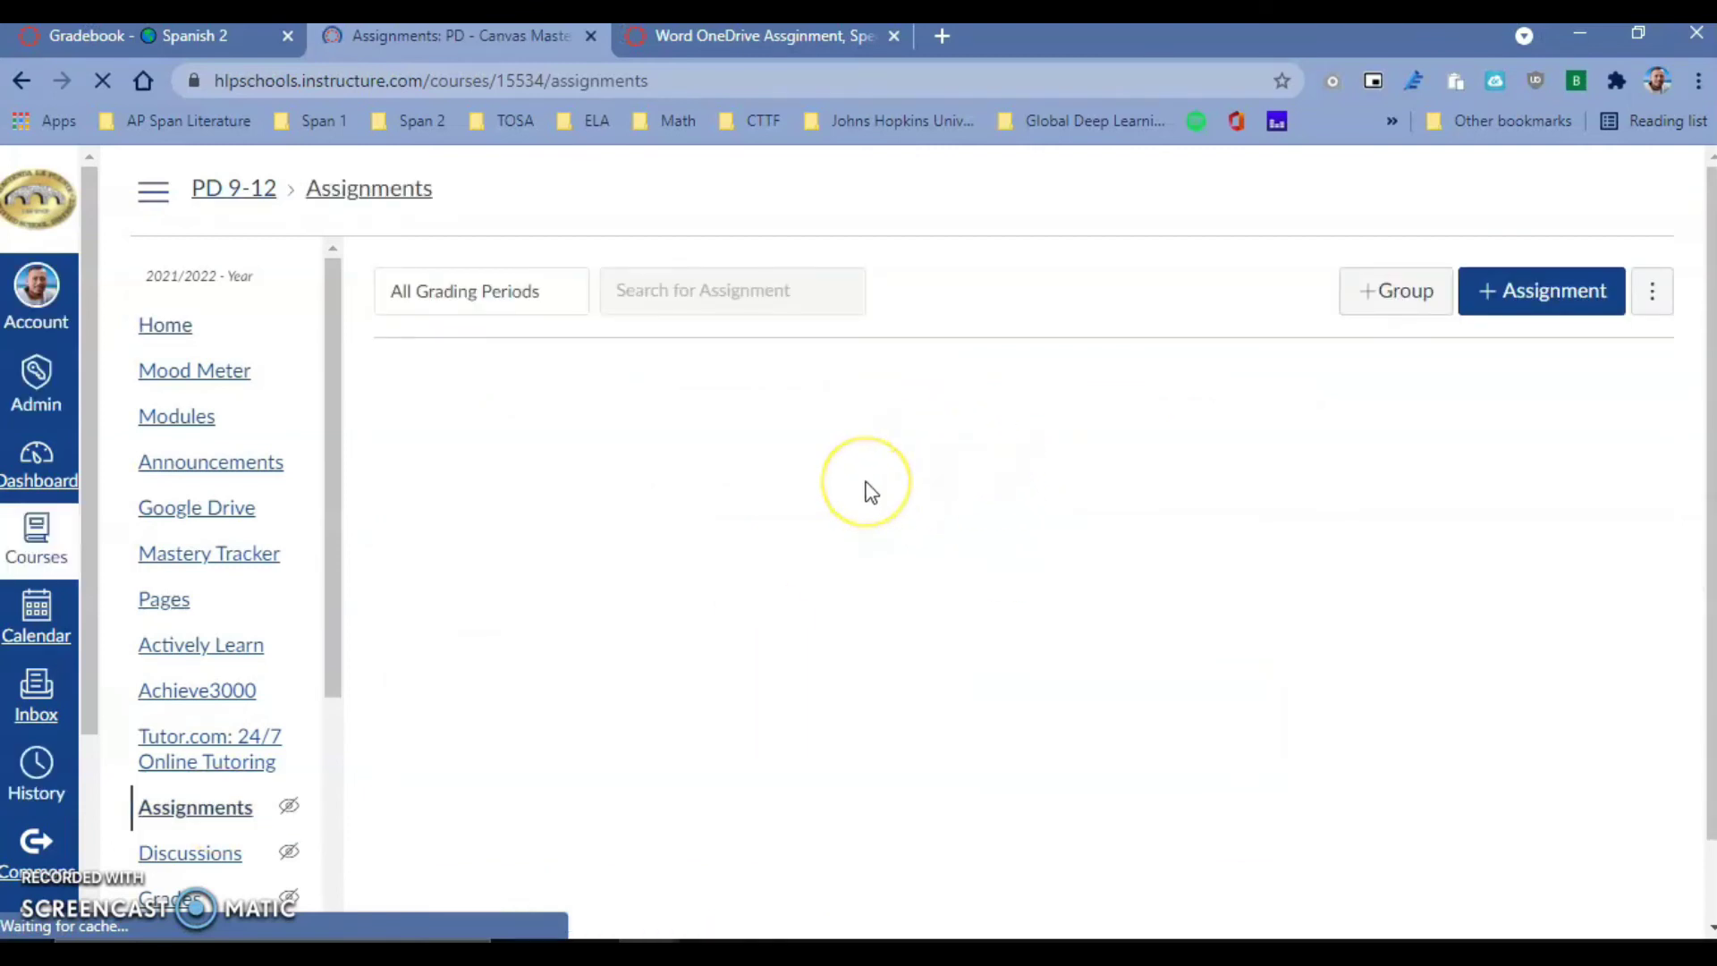
scroll(888, 490, "down", 13)
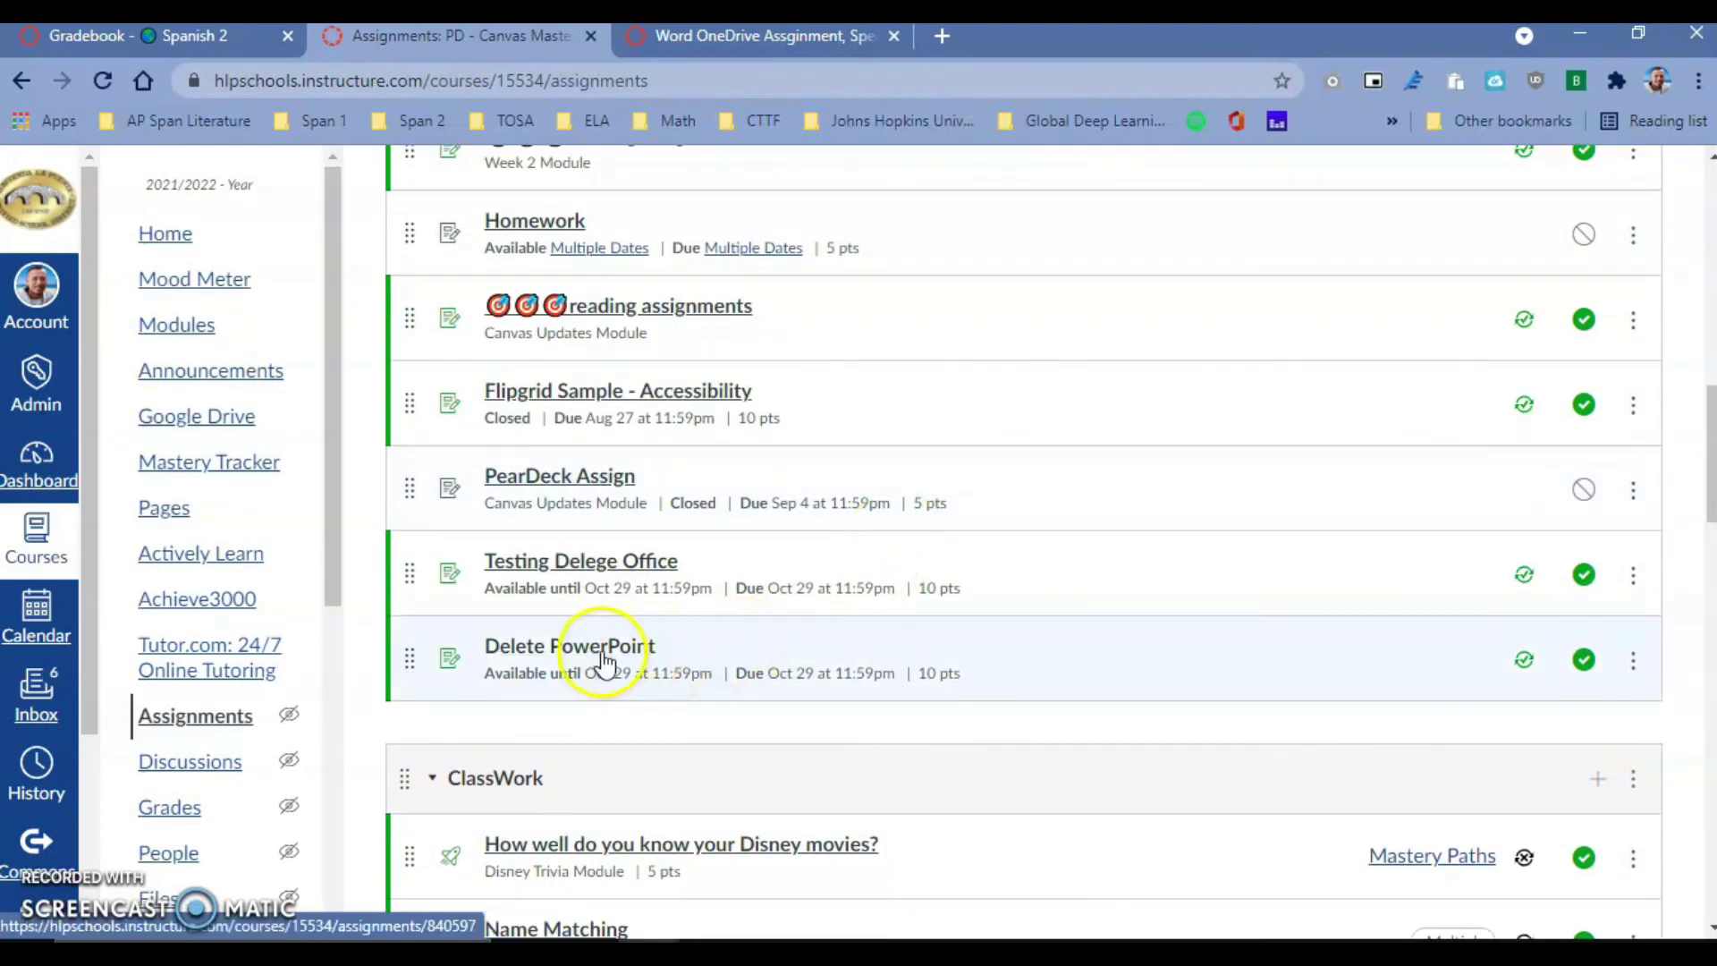
left_click(605, 649)
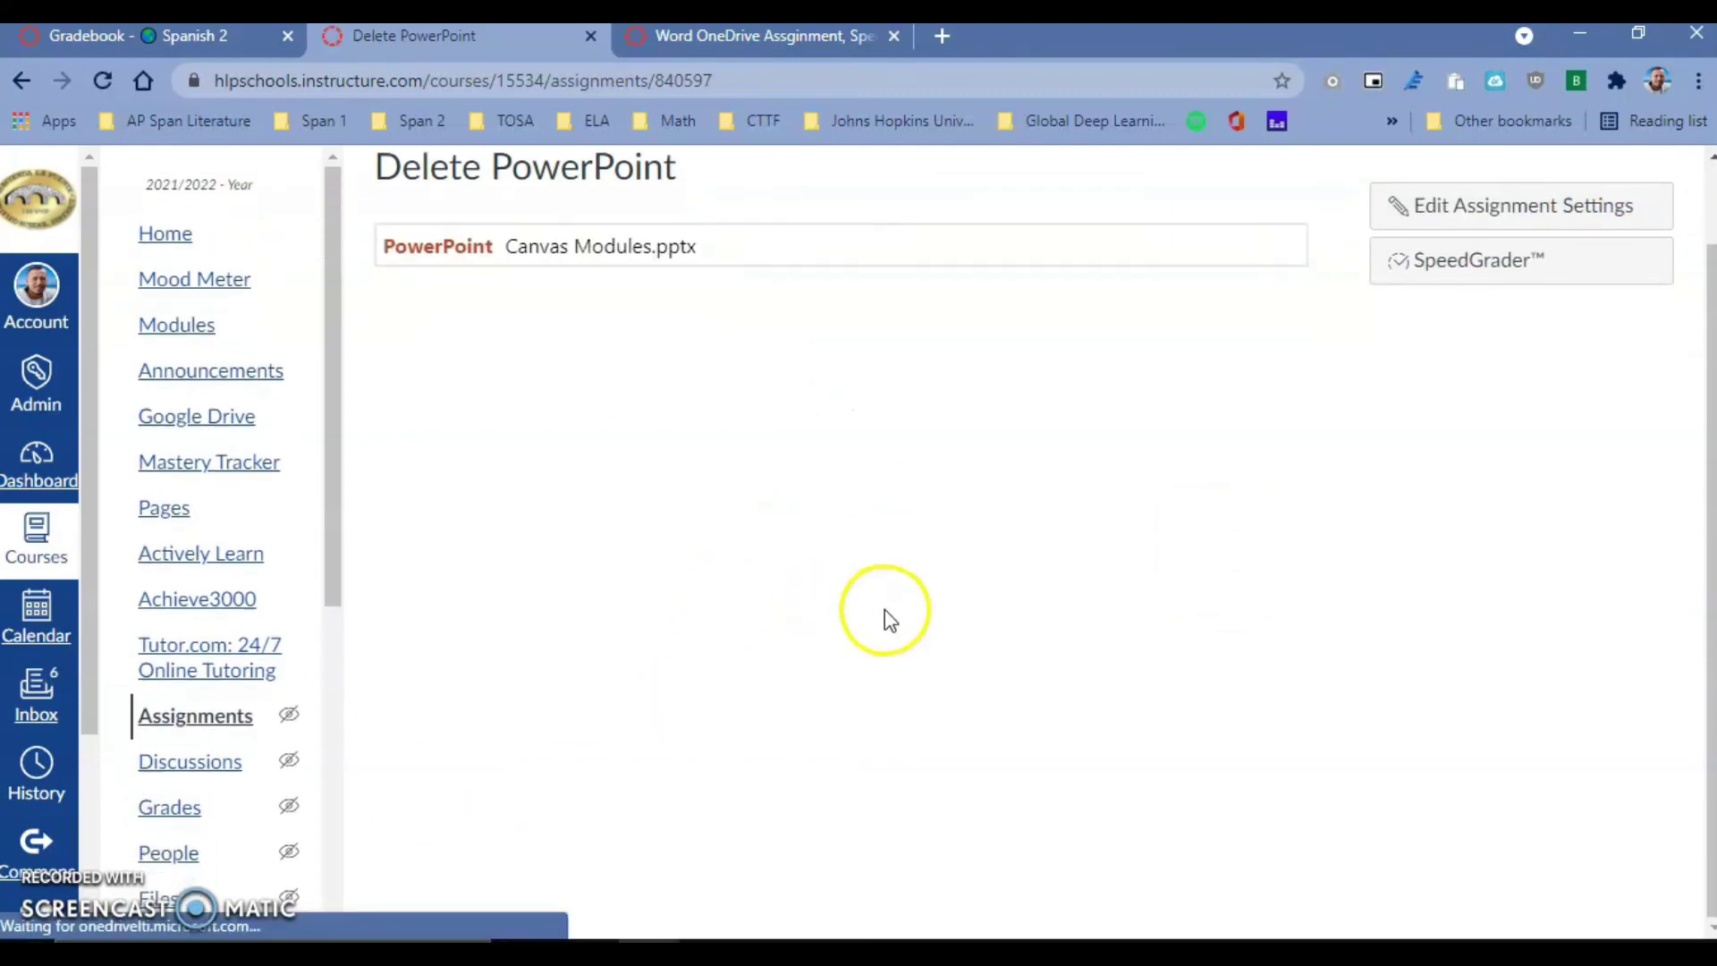
scroll(1338, 487, "up", 2)
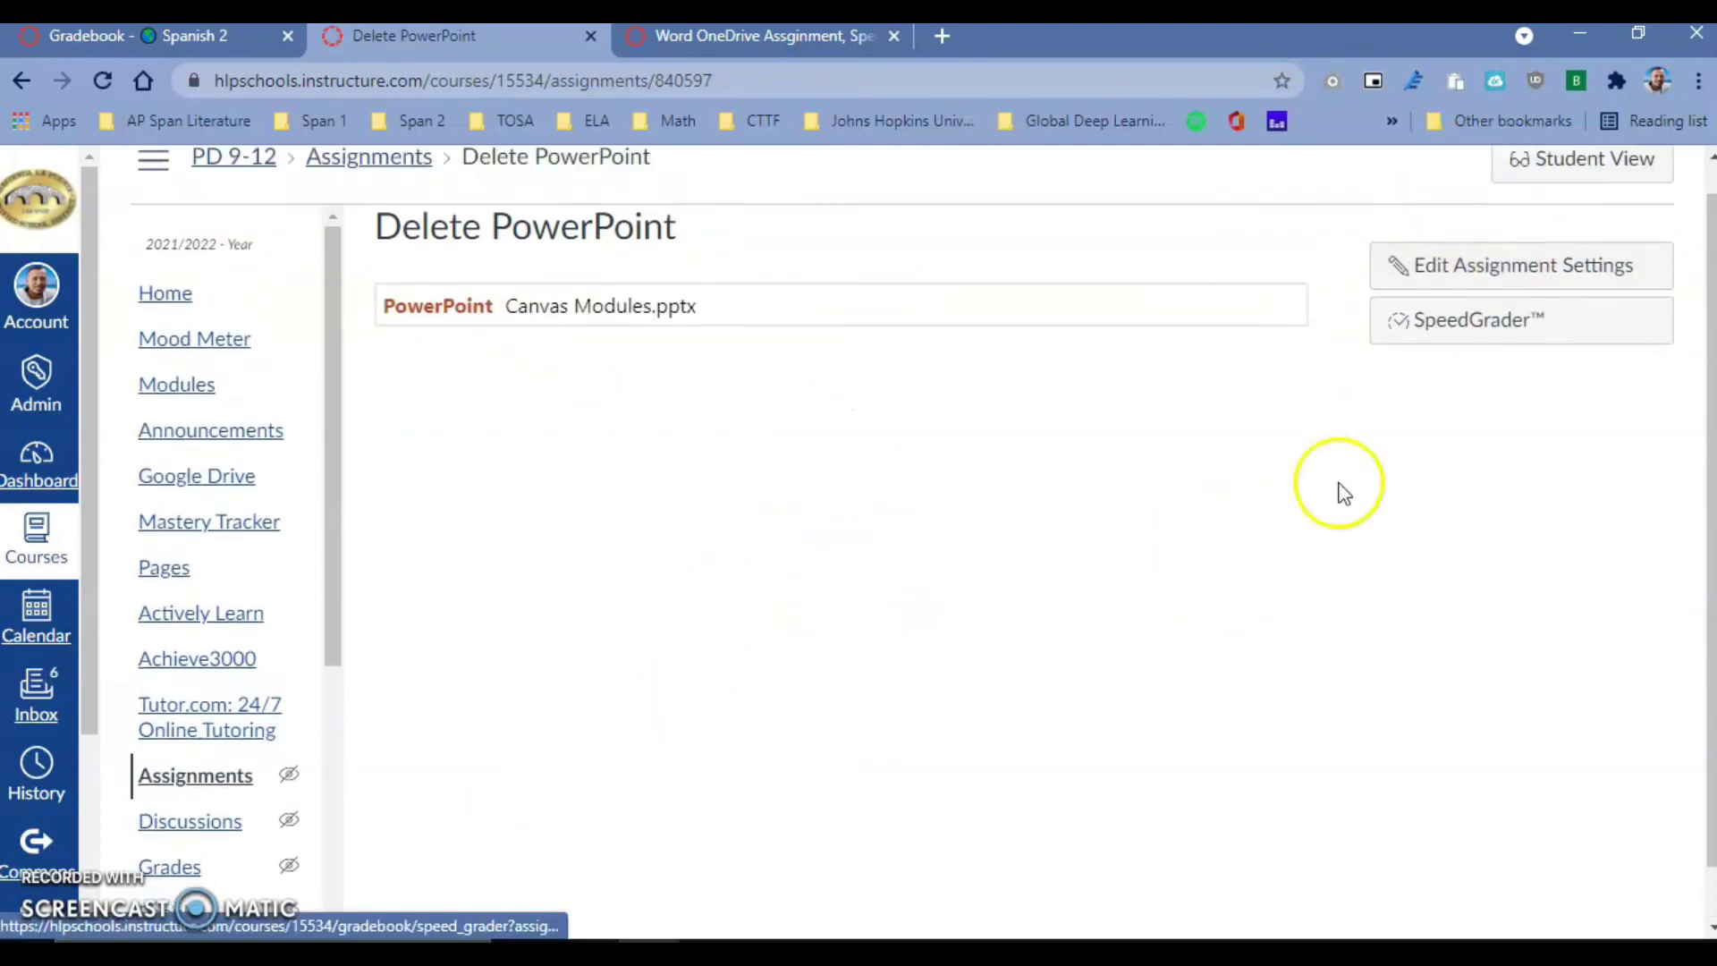
left_click(1609, 190)
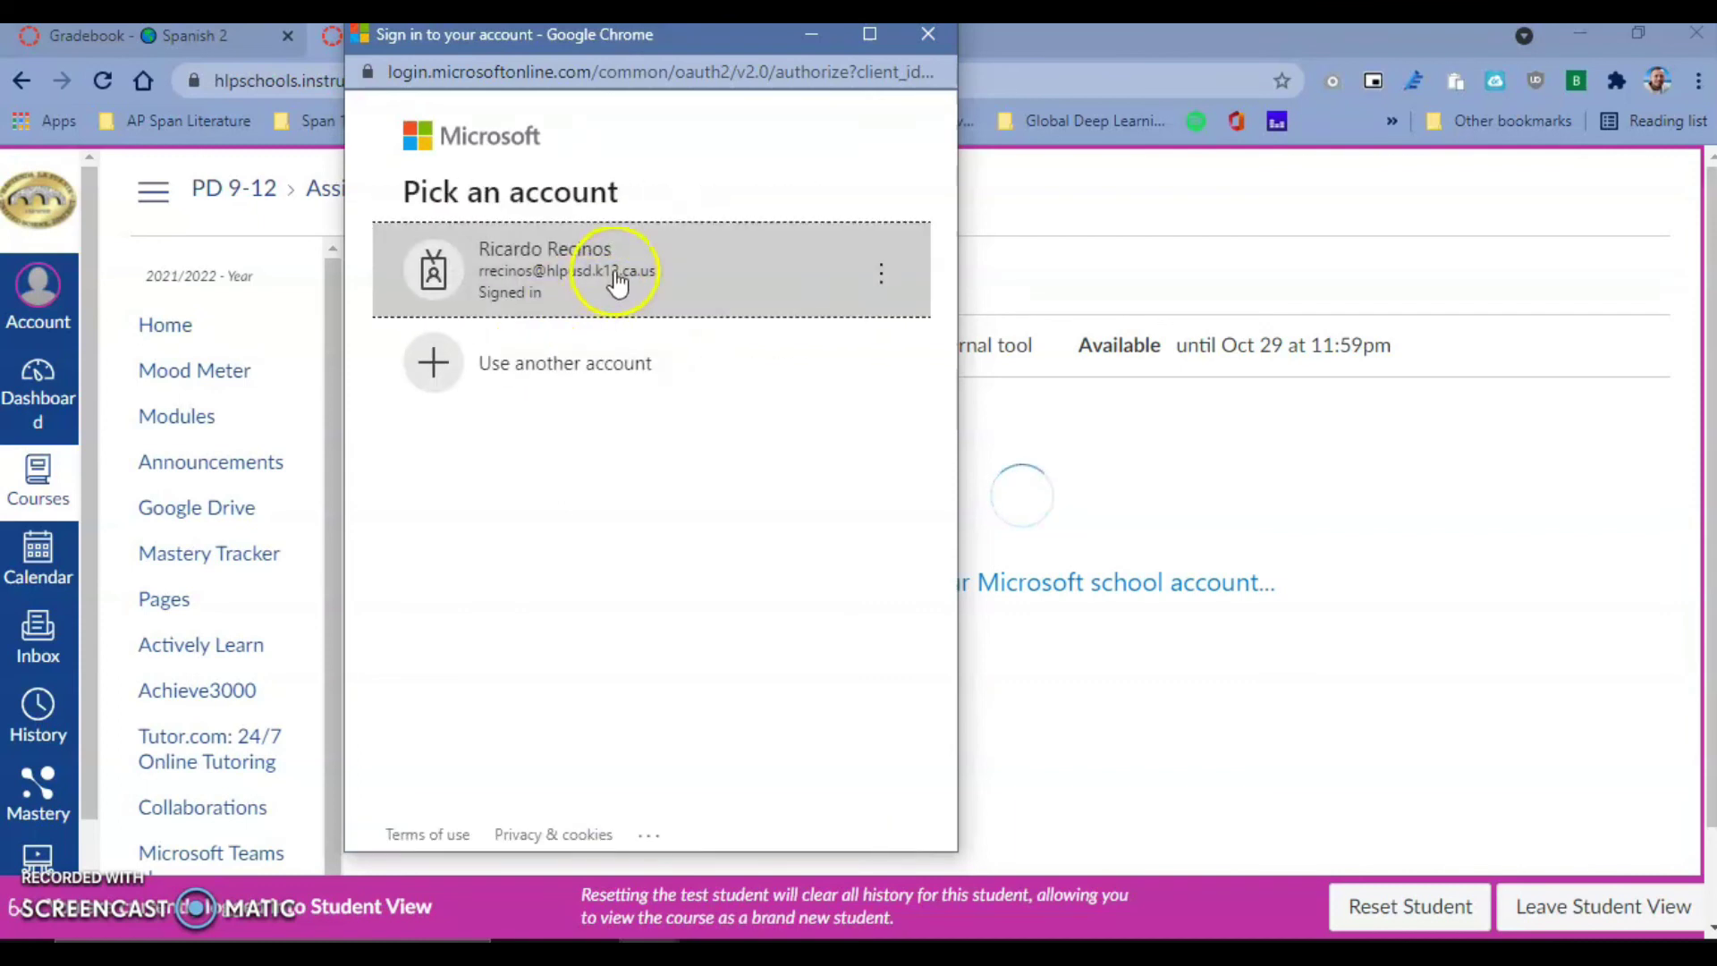
- Choose the listed Microsoft school account in the Pick an account prompt
left_click(618, 283)
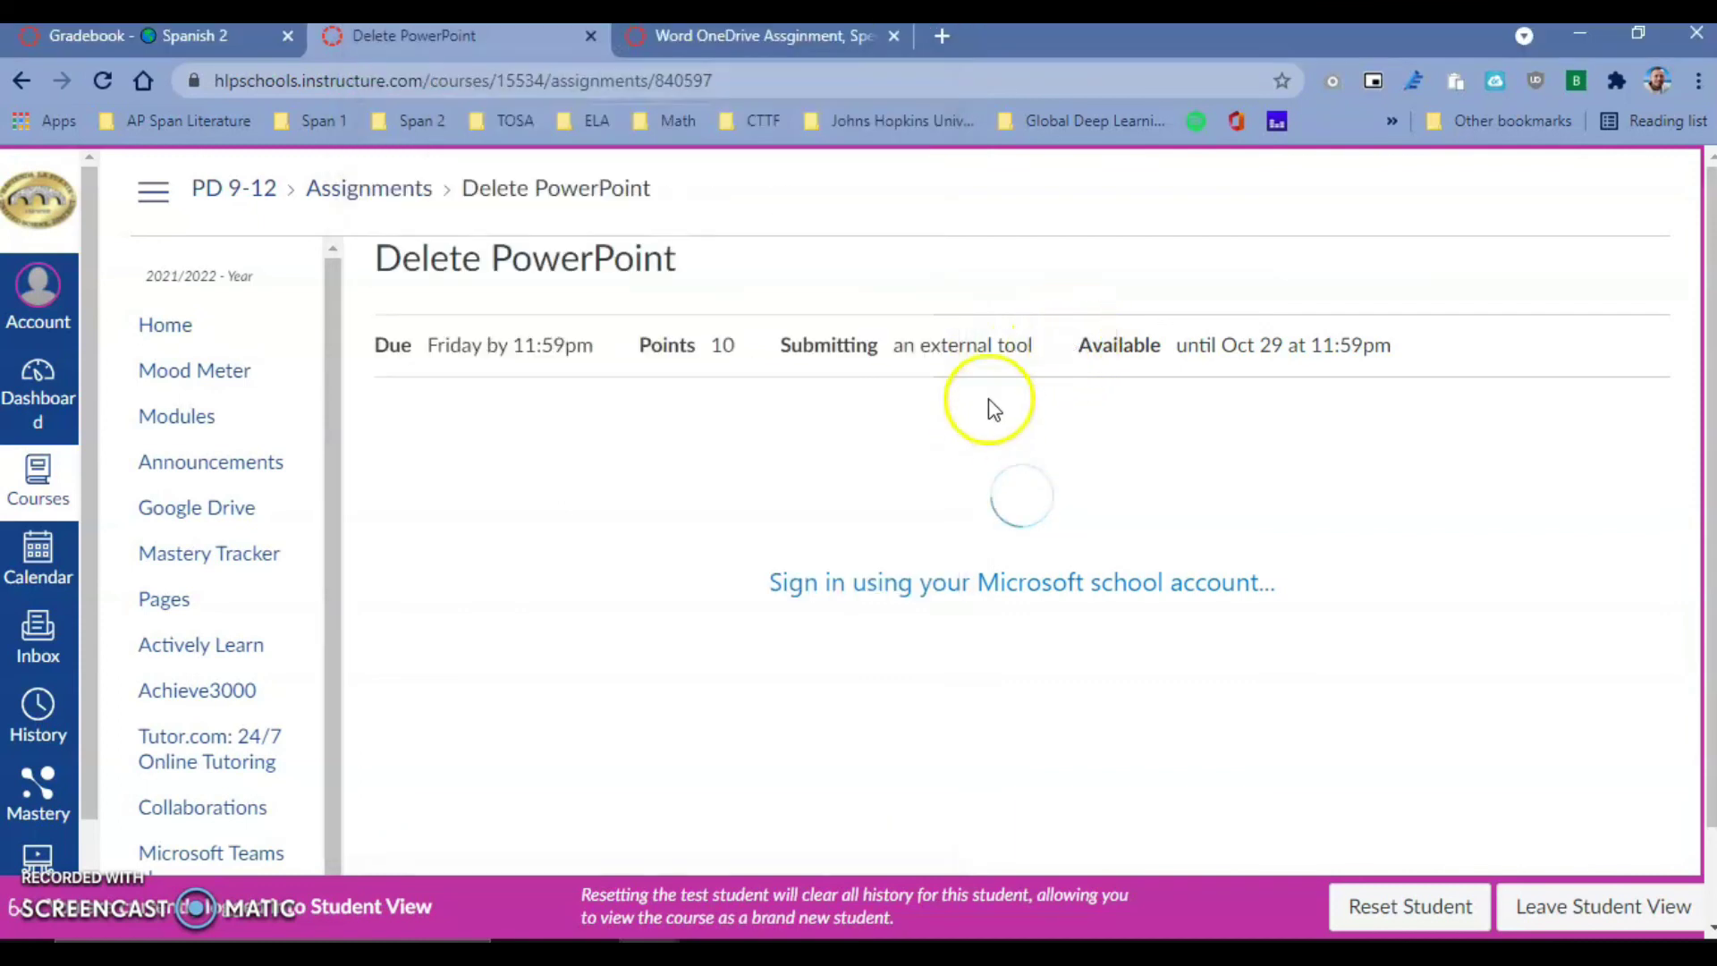